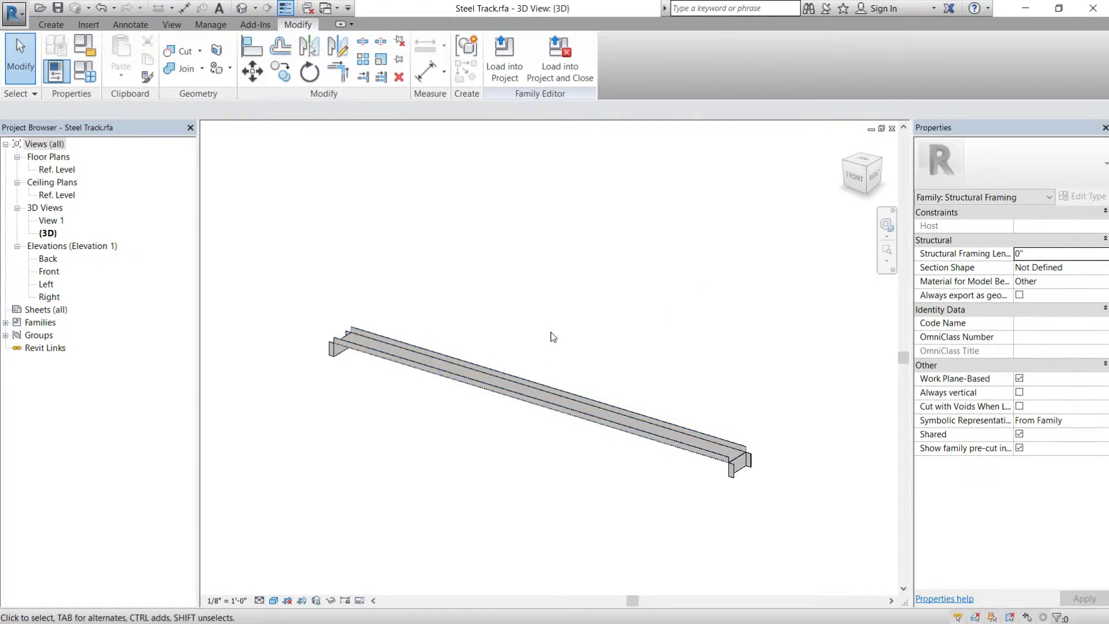
- Switch to the 3D view of the Steel Stud Wall End Studs family and delete its top and bottom steel tracks
{"action": "key", "text": "ctrl+Tab"}
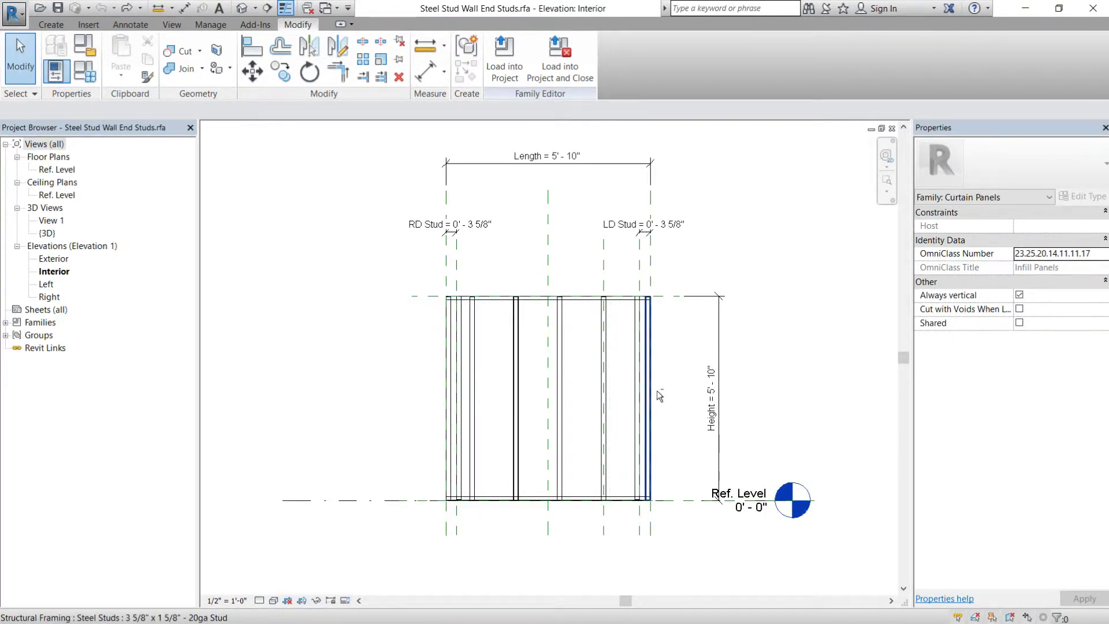
{"action": "left_click", "coordinate": [242, 8]}
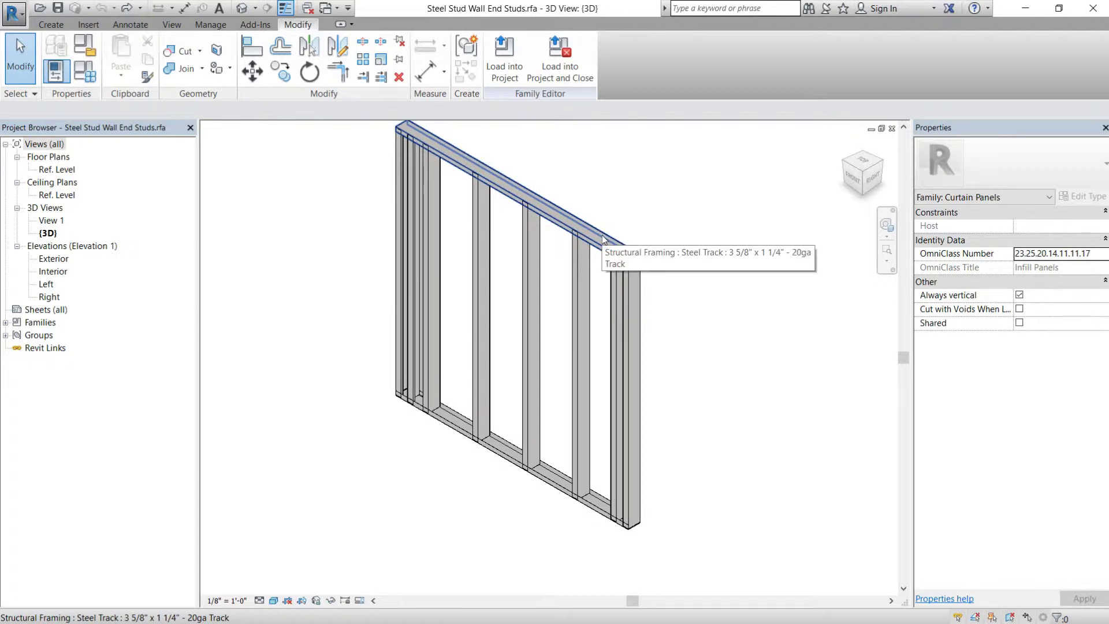
{"action": "left_click", "coordinate": [603, 239]}
{"action": "key", "text": "Delete"}
{"action": "left_click", "coordinate": [599, 524]}
{"action": "key", "text": "Delete"}
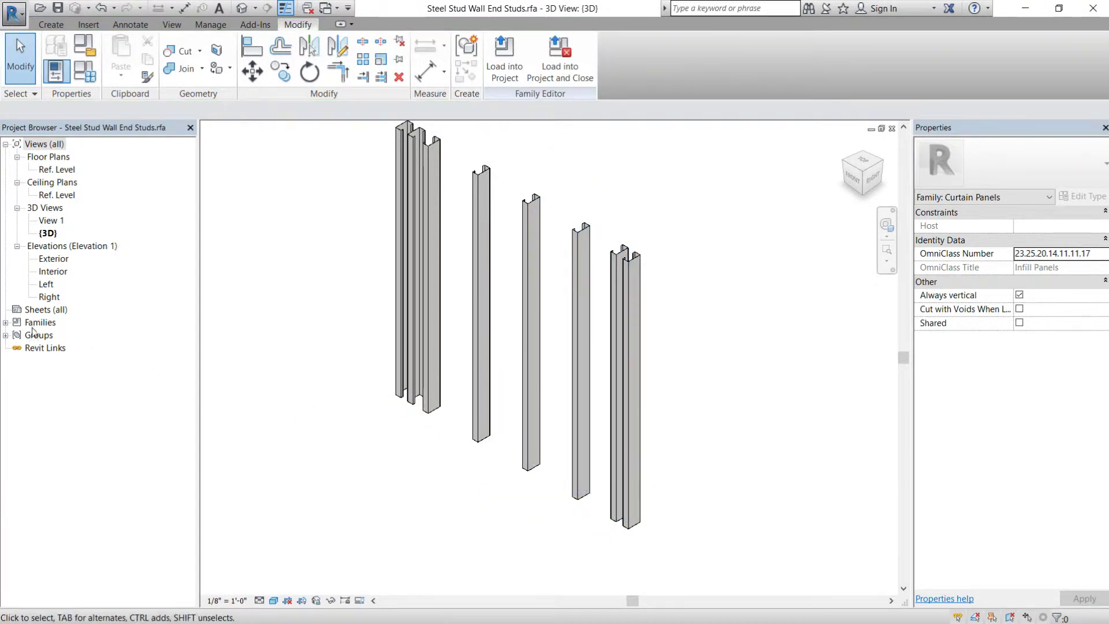
- Delete the Steel Track family from the Structural Framing families loaded in the stud wall family
{"action": "left_click", "coordinate": [5, 323]}
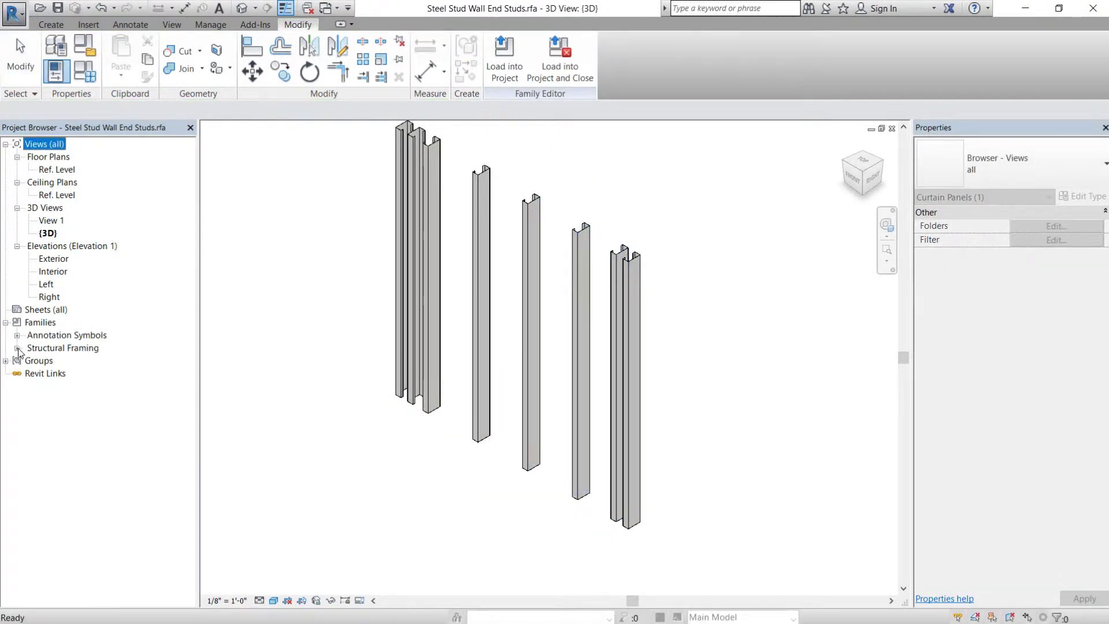
{"action": "left_click", "coordinate": [17, 348]}
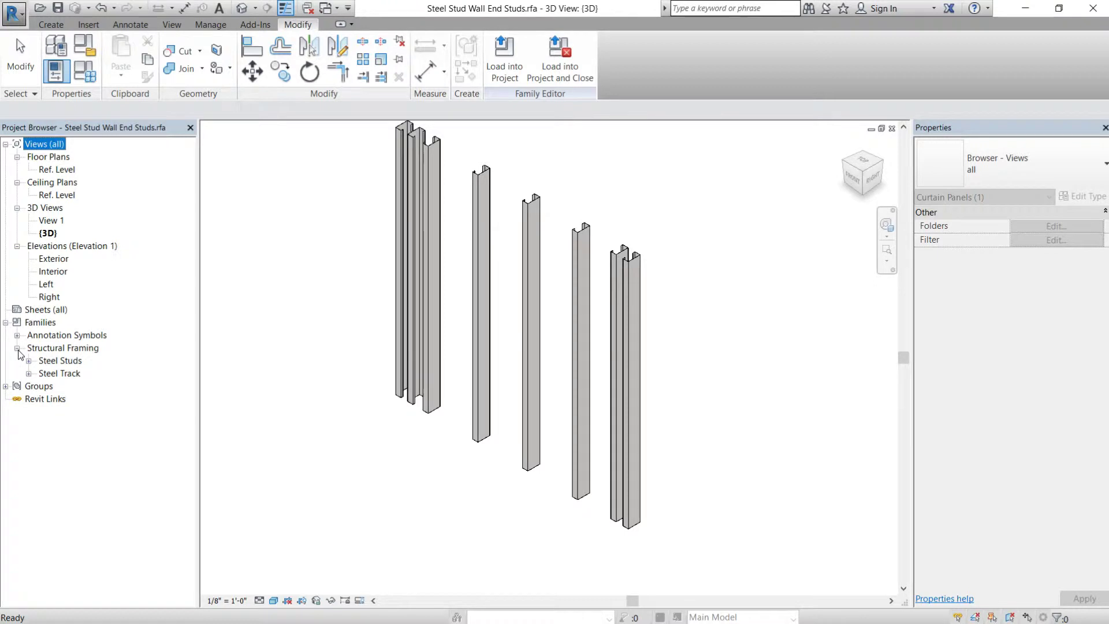
{"action": "left_click", "coordinate": [57, 374]}
{"action": "right_click", "coordinate": [58, 375]}
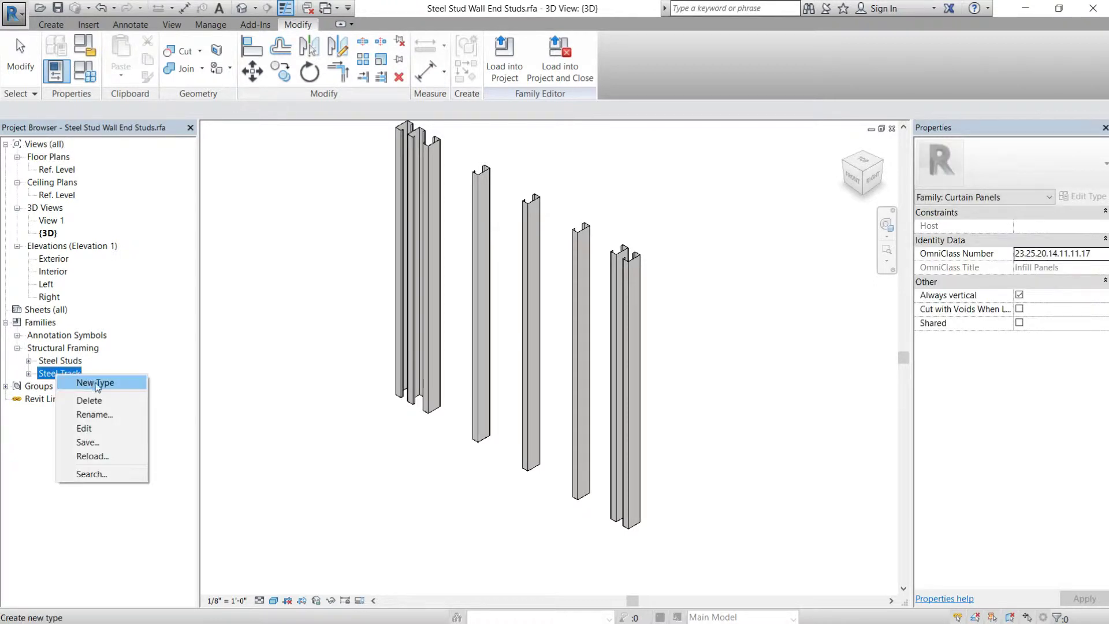
{"action": "left_click", "coordinate": [92, 400]}
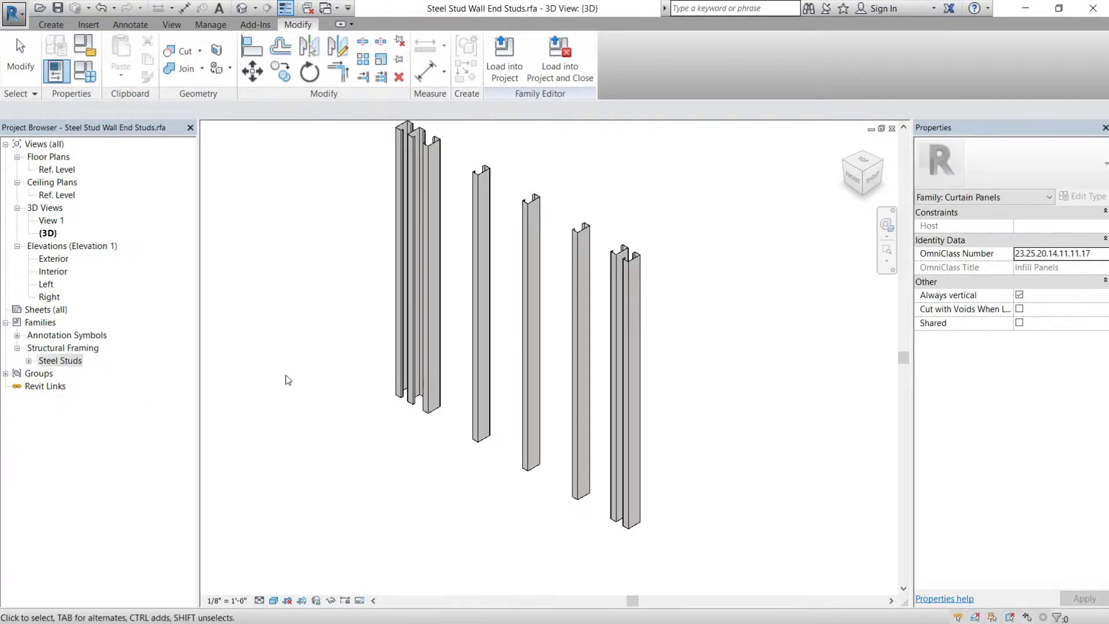
{"action": "left_click", "coordinate": [287, 380]}
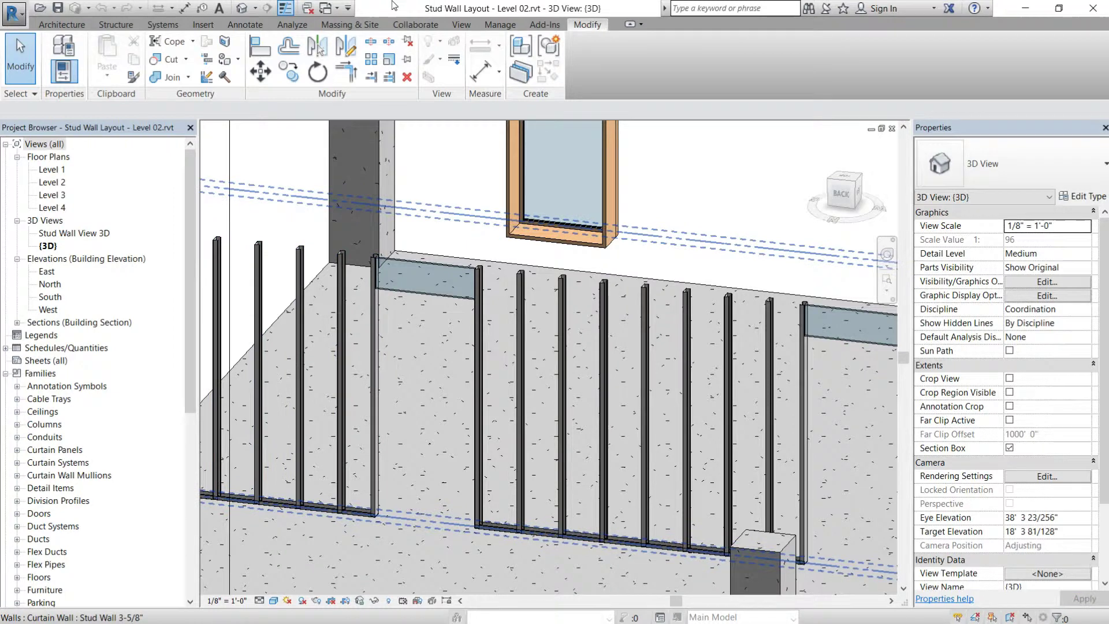
- Switch to Steel Track.rfa and load it into Steel Stud Wall End Studs.rfa
{"action": "left_click", "coordinate": [327, 8]}
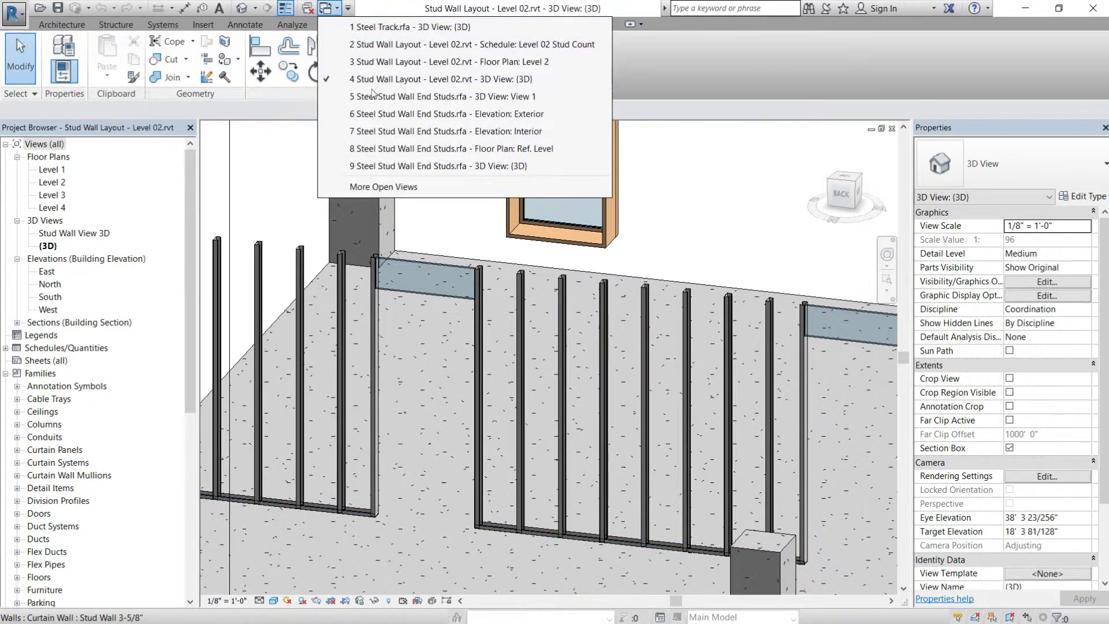
{"action": "left_click", "coordinate": [431, 27]}
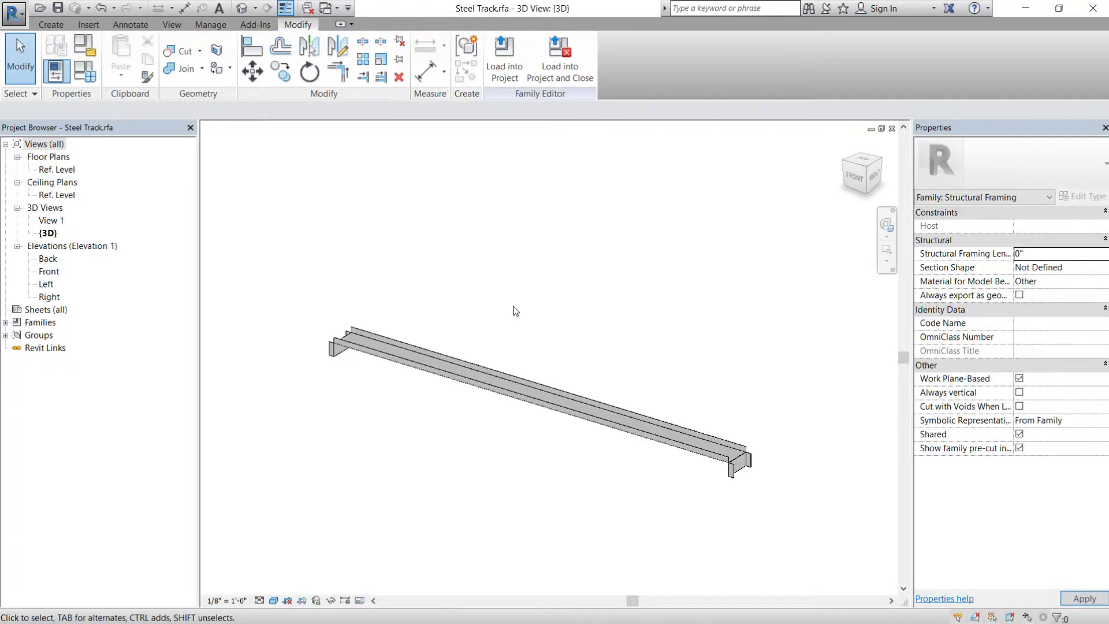
{"action": "left_click", "coordinate": [502, 58]}
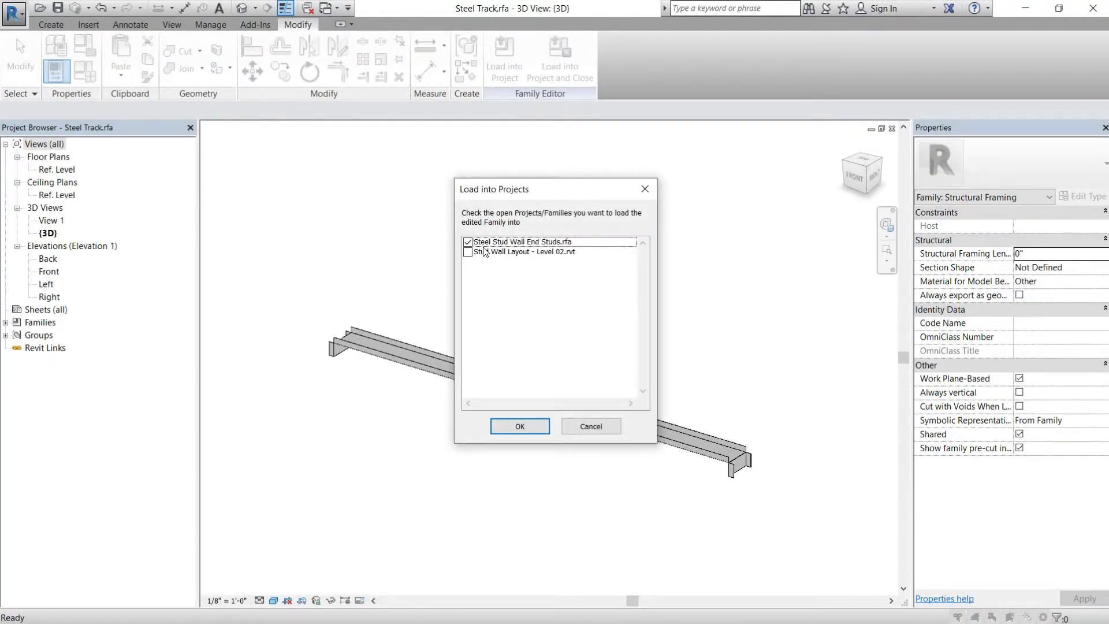
{"action": "left_click", "coordinate": [523, 427]}
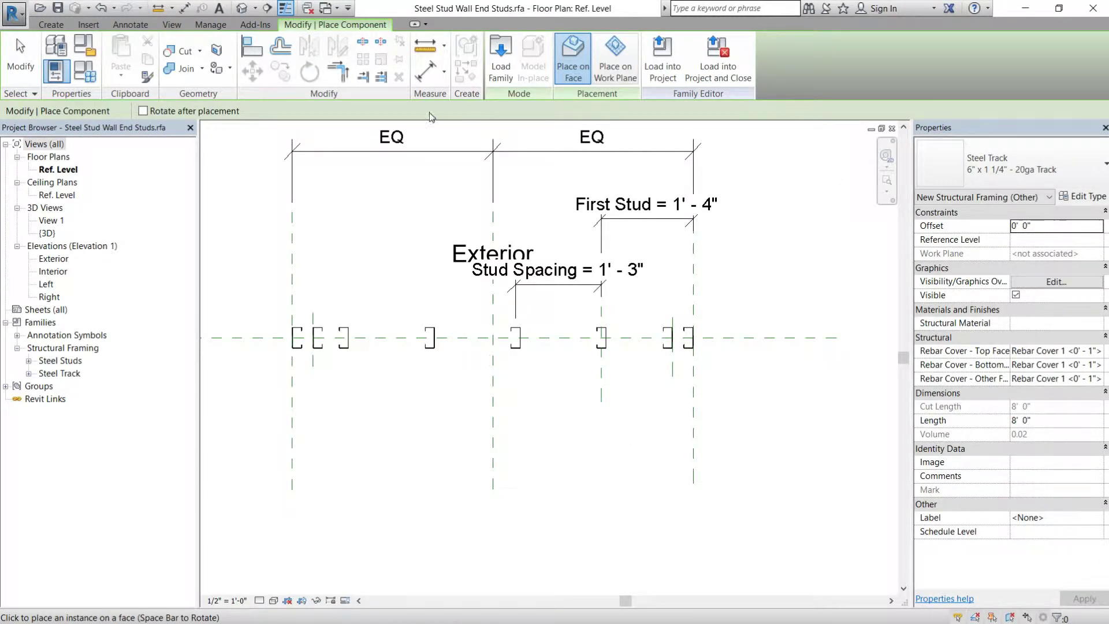
- Place one 6" x 1 1/4" - 20ga steel track over the stud row, using the Ref. Level as its work plane
{"action": "left_click", "coordinate": [614, 66]}
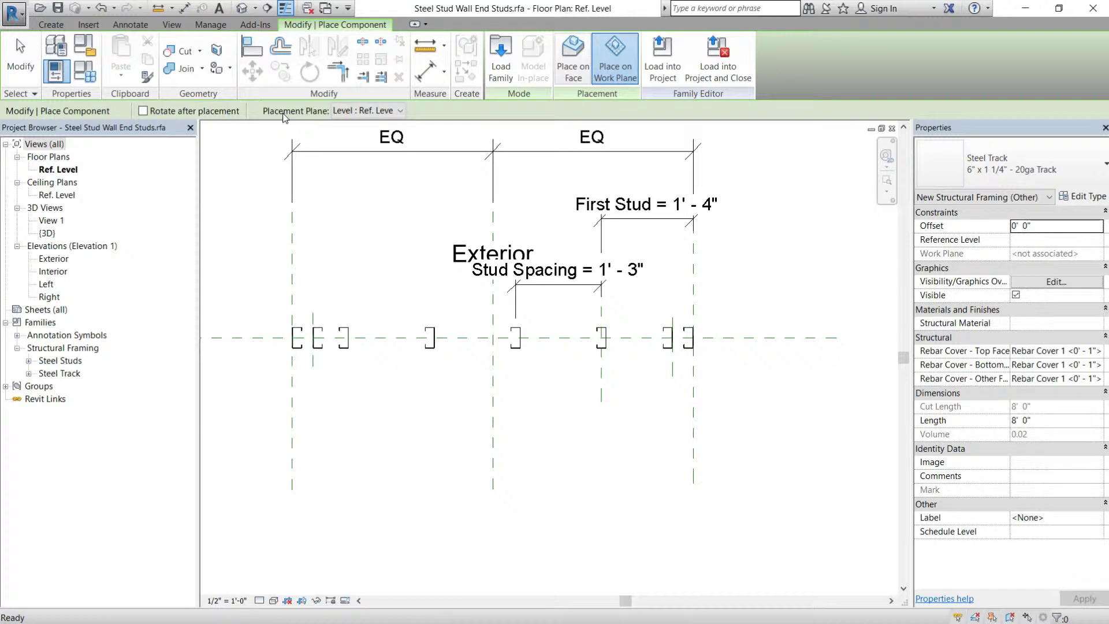
{"action": "left_click", "coordinate": [364, 111]}
{"action": "left_click", "coordinate": [373, 125]}
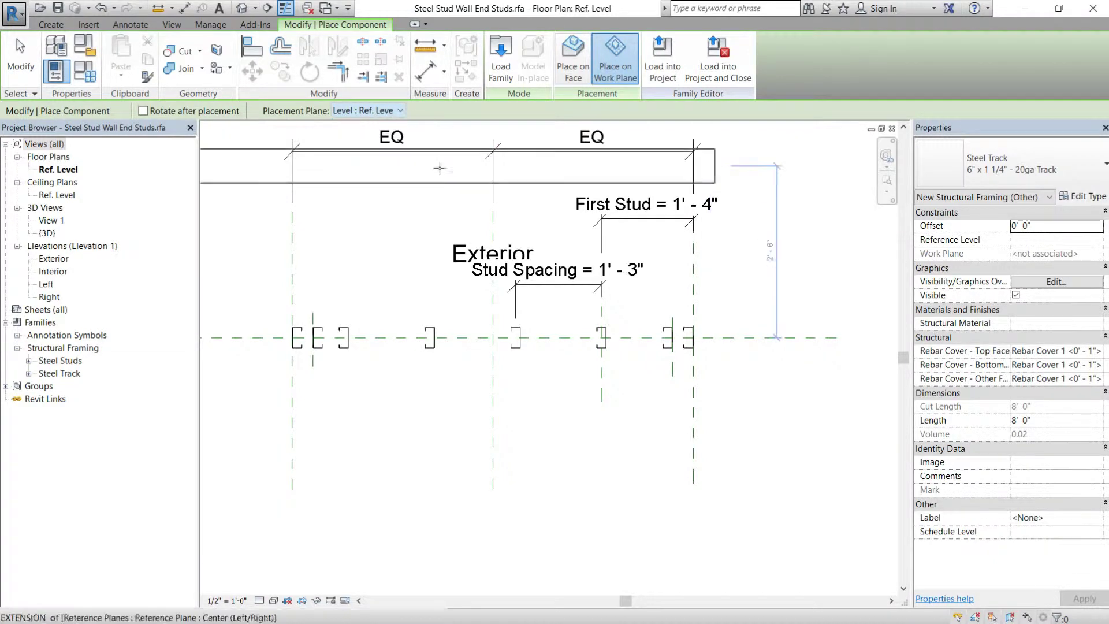
{"action": "left_click", "coordinate": [499, 339]}
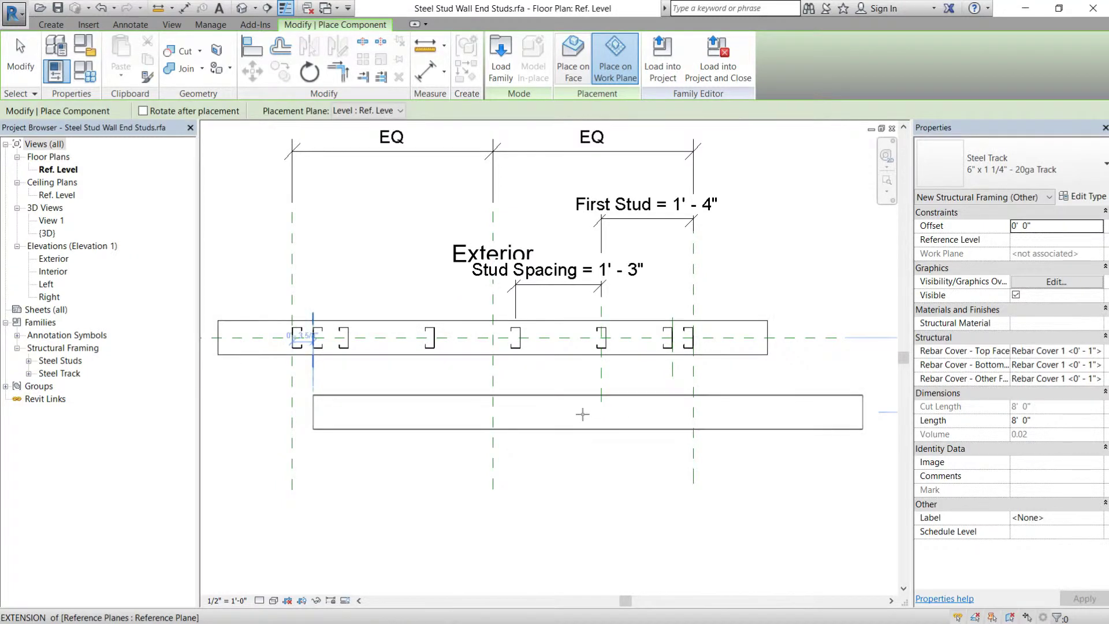
{"action": "key", "text": "Escape"}
- Align the steel track's centerline with the horizontal reference plane running through the studs
{"action": "key", "text": "a"}
{"action": "key", "text": "l"}
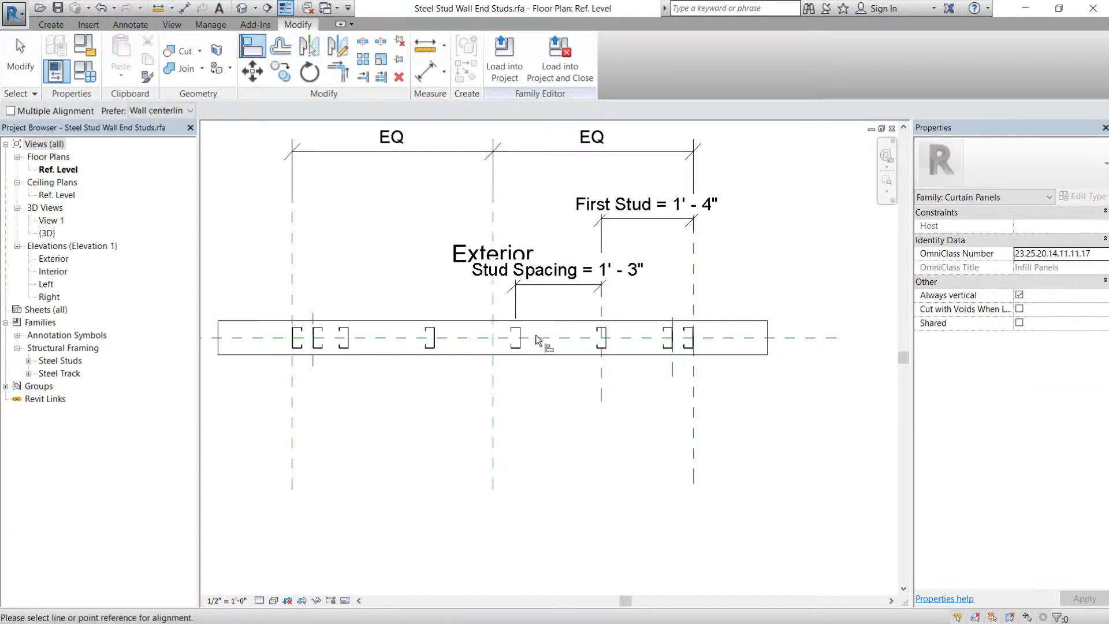
{"action": "left_click", "coordinate": [826, 338]}
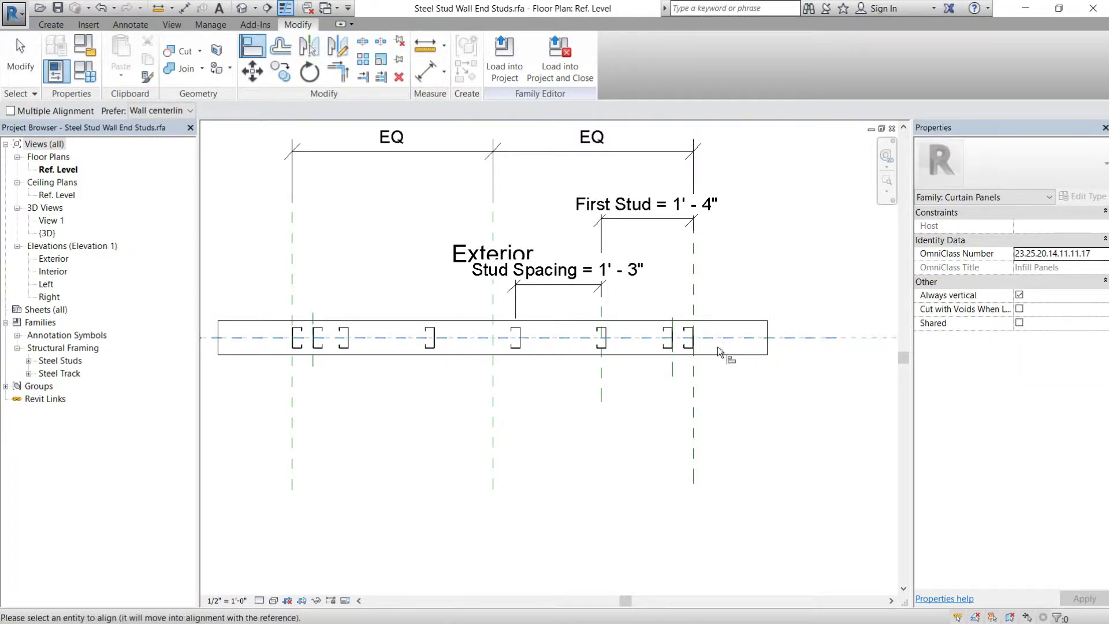
{"action": "left_click", "coordinate": [540, 338]}
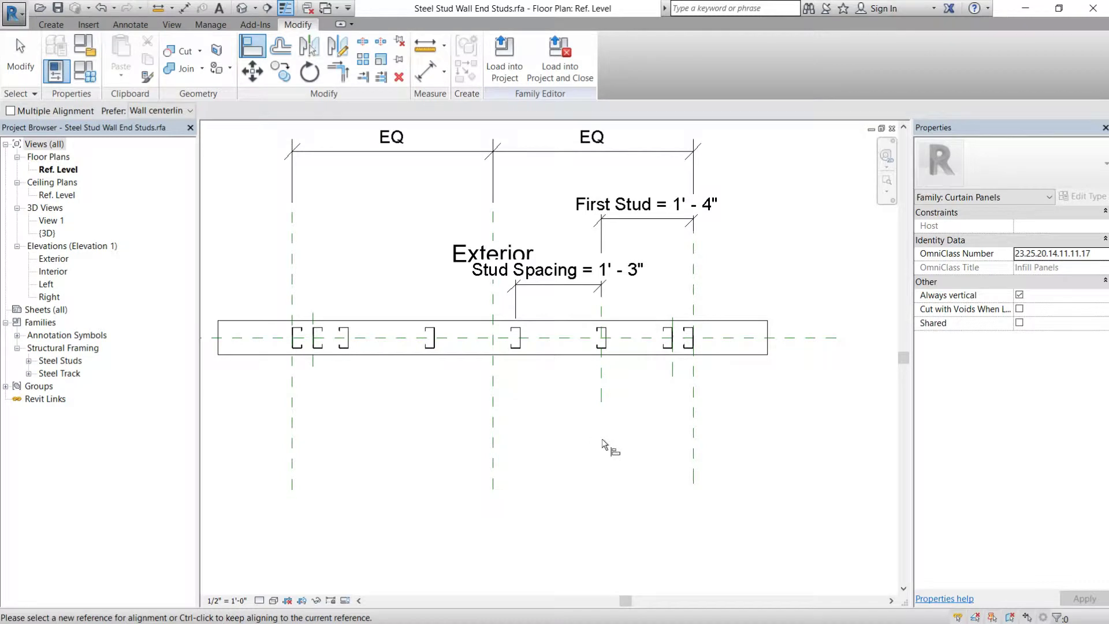
{"action": "key", "text": "Escape"}
{"action": "key", "text": "Escape"}
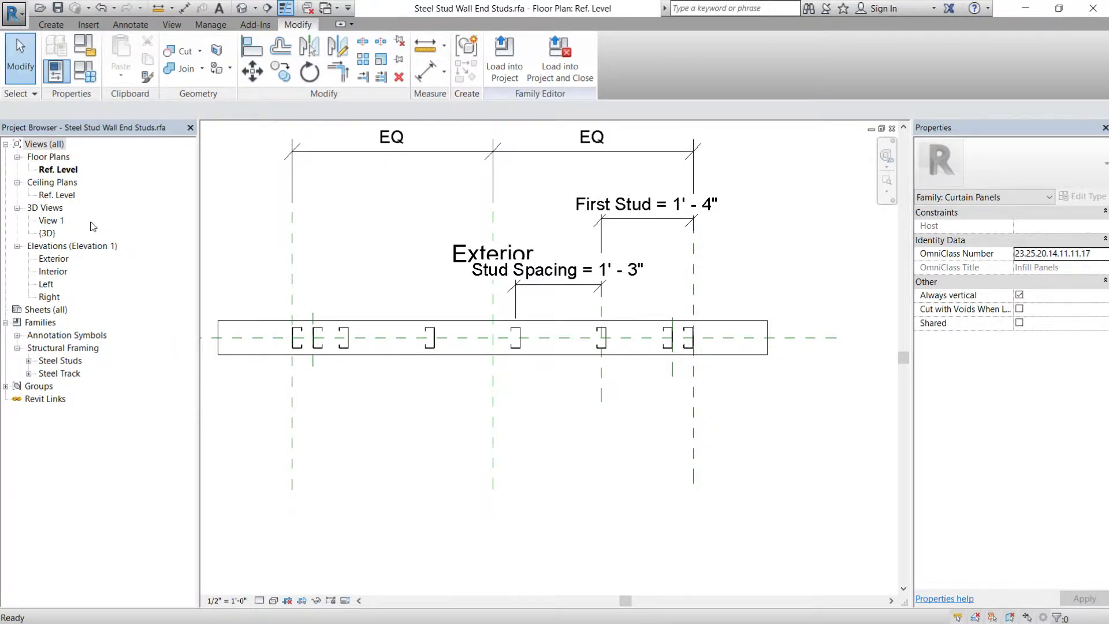
- In the Exterior elevation, fit both ends of the bottom track to the outermost vertical reference planes and lock them
{"action": "double_click", "coordinate": [53, 258]}
{"action": "scroll", "coordinate": [668, 392], "scroll_direction": "down", "scroll_amount": 5}
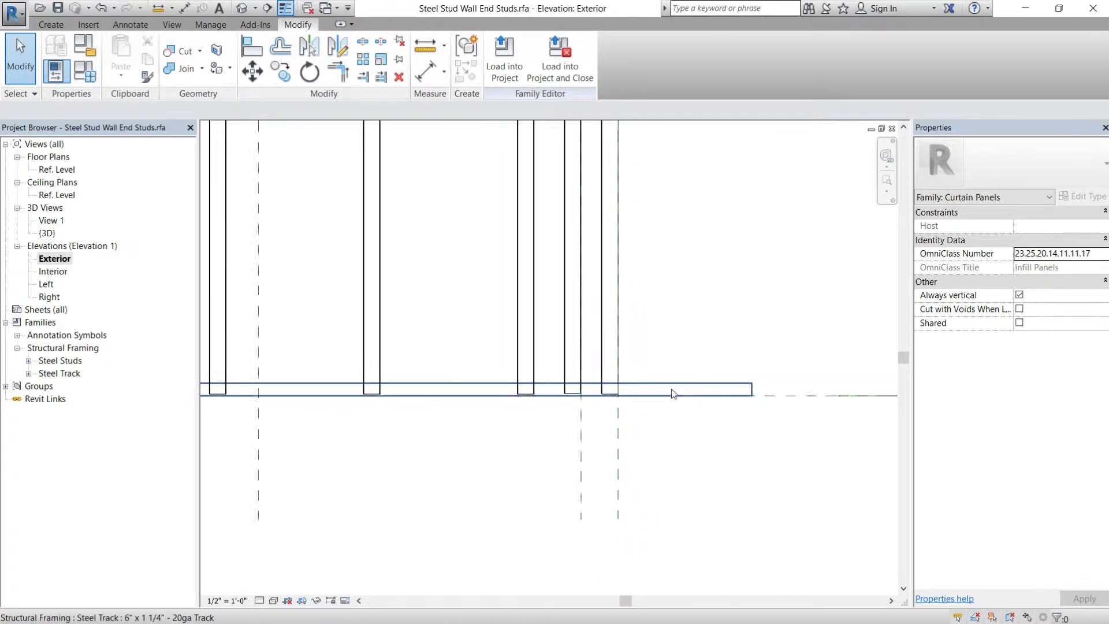
{"action": "left_click", "coordinate": [708, 386]}
{"action": "scroll", "coordinate": [710, 388], "scroll_direction": "up", "scroll_amount": 3}
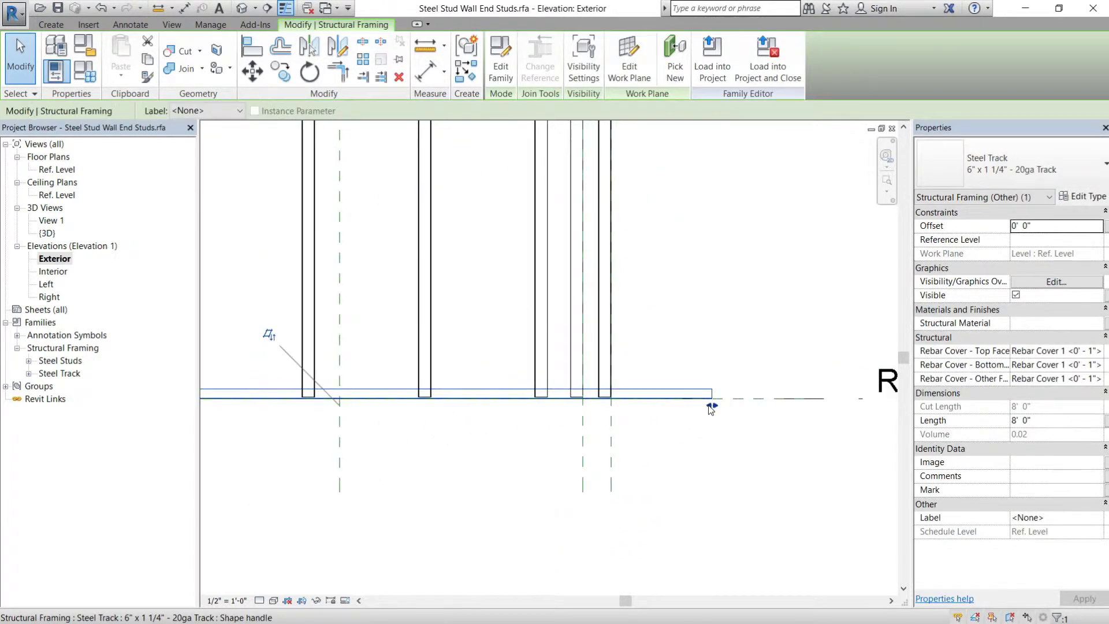
{"action": "left_click_drag", "start_coordinate": [622, 428], "coordinate": [614, 425]}
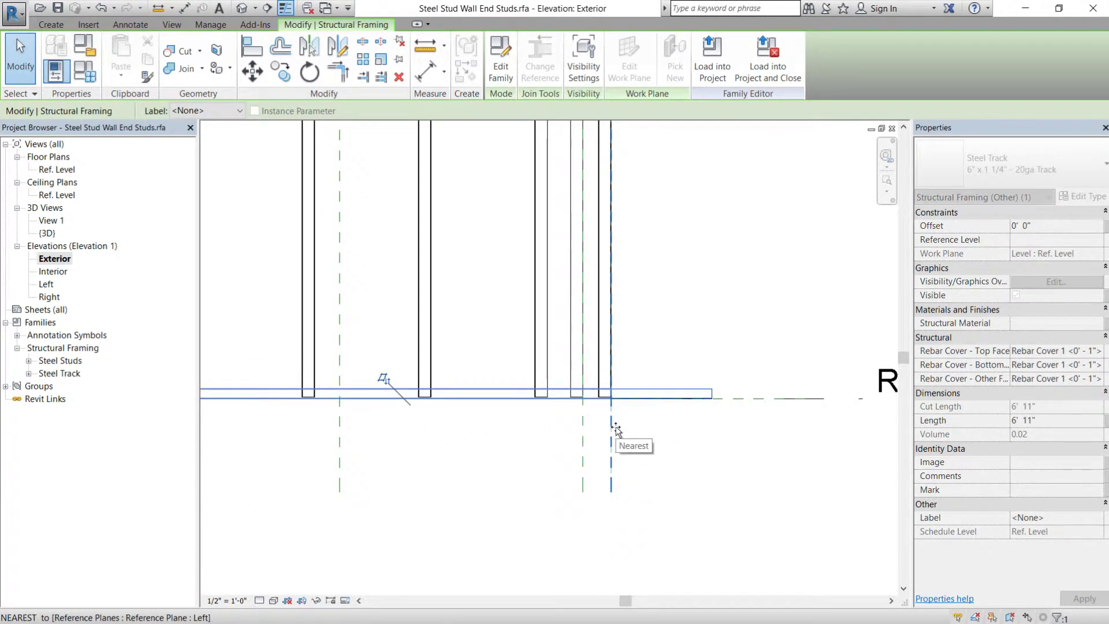
{"action": "middle_click_drag", "start_coordinate": [619, 298], "coordinate": [809, 428]}
{"action": "left_click_drag", "start_coordinate": [449, 366], "coordinate": [542, 399]}
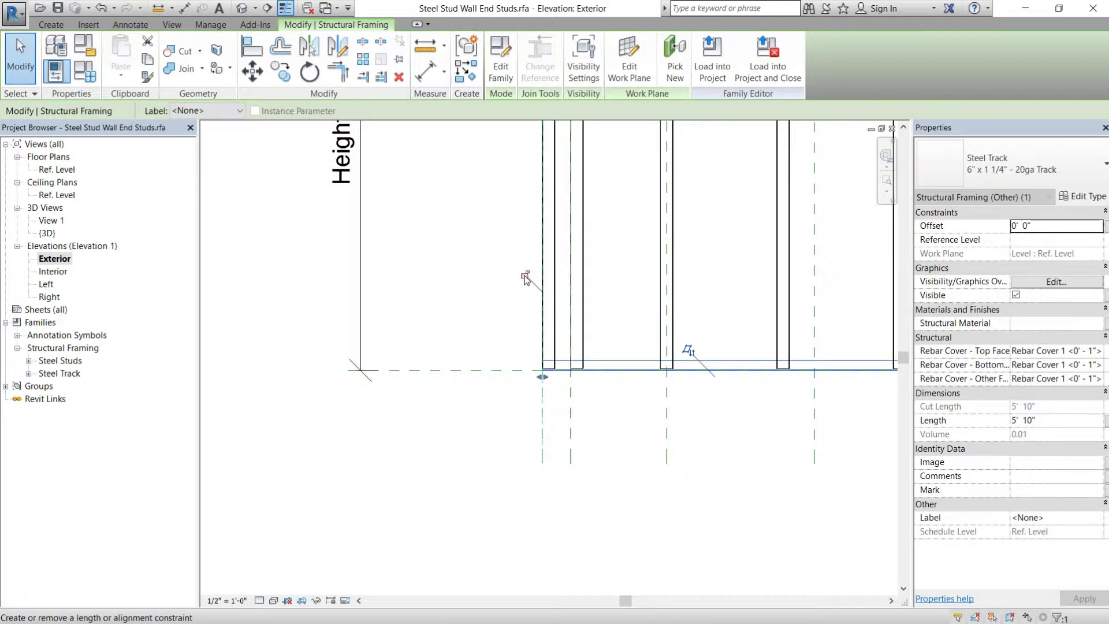
{"action": "left_click", "coordinate": [612, 404]}
{"action": "middle_click_drag", "start_coordinate": [612, 404], "coordinate": [489, 410]}
{"action": "scroll", "coordinate": [567, 448], "scroll_direction": "down", "scroll_amount": 1}
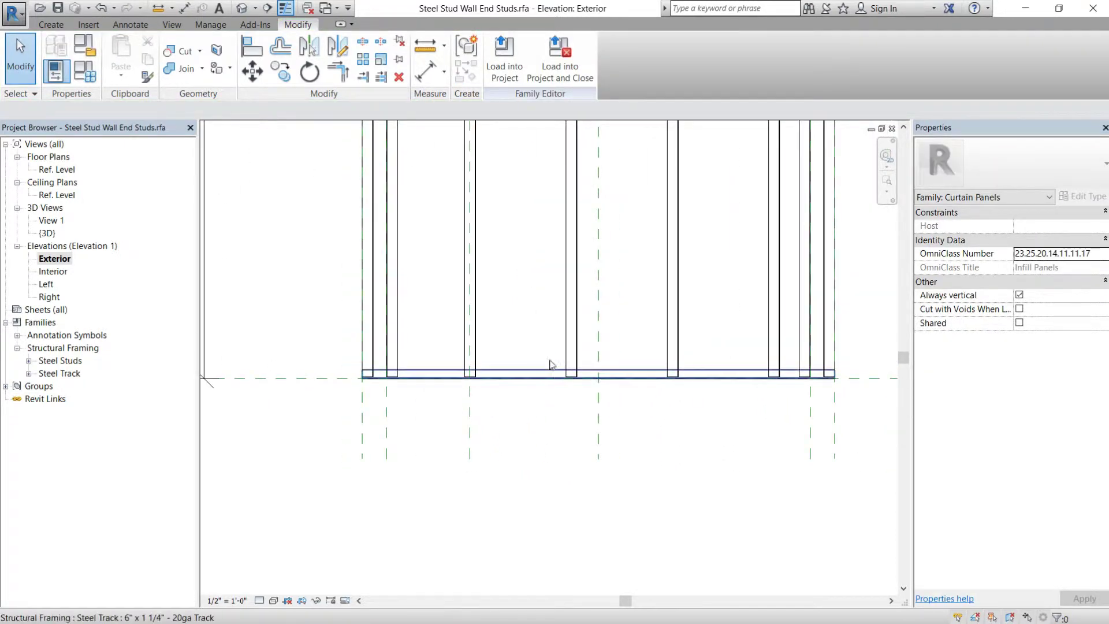
- Review the construction parameters of the 3 5/8" Stud Wall type in Family Types
{"action": "left_click", "coordinate": [84, 71]}
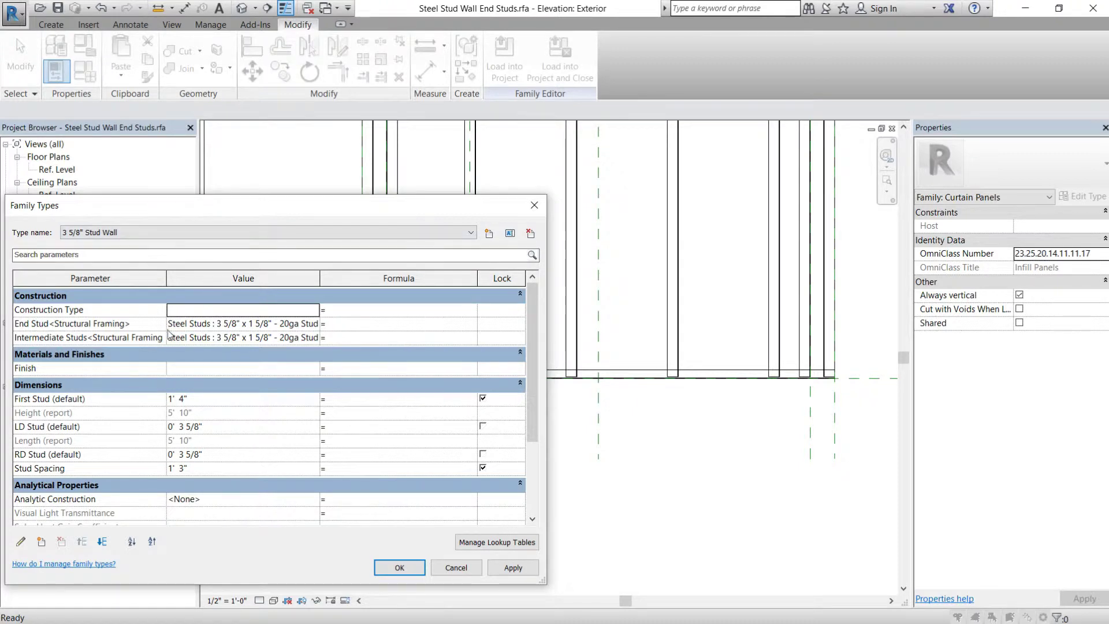
{"action": "left_click_drag", "start_coordinate": [249, 205], "coordinate": [295, 148]}
{"action": "left_click", "coordinate": [582, 150]}
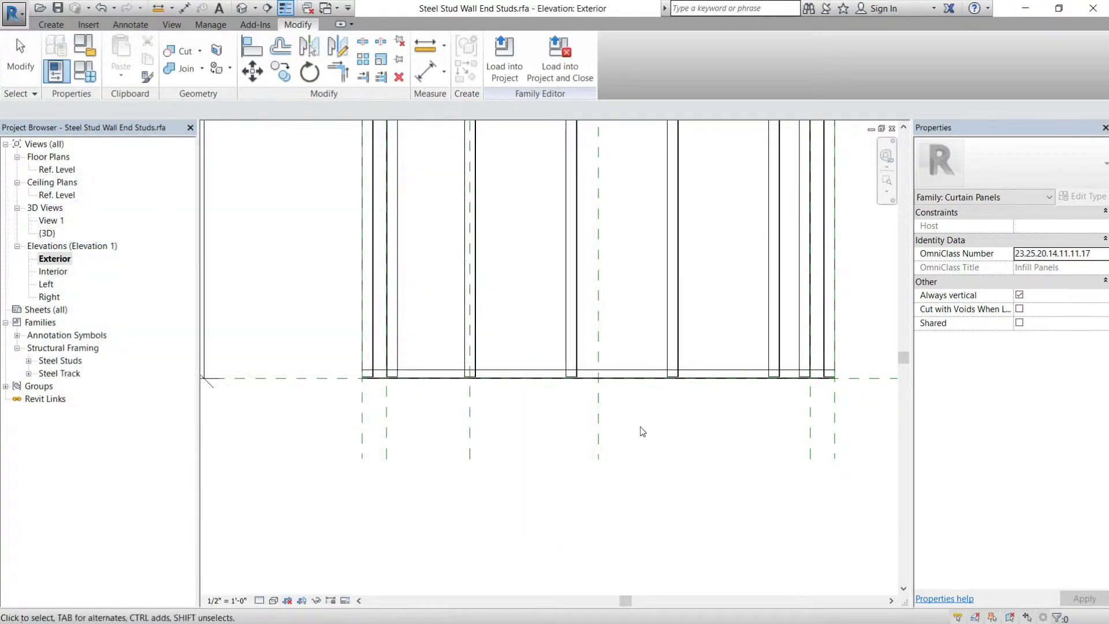
- Label the bottom track with a new family type parameter named Bottom Track, grouped under Construction
{"action": "left_click", "coordinate": [626, 377]}
{"action": "left_click", "coordinate": [228, 111]}
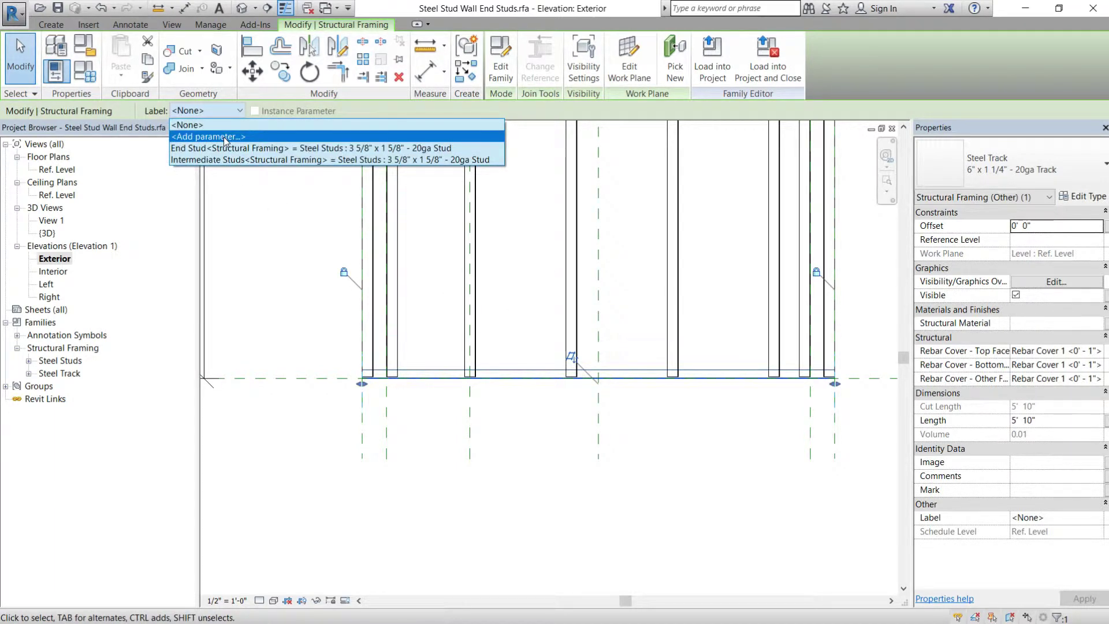
{"action": "left_click", "coordinate": [224, 137]}
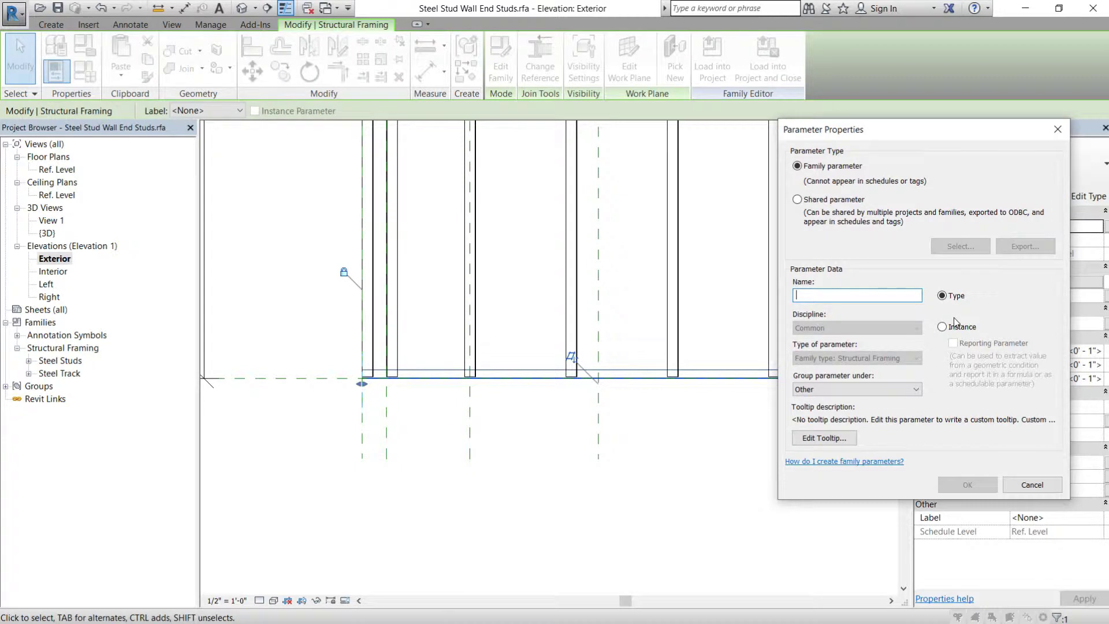
{"action": "type", "text": "Bottom Track"}
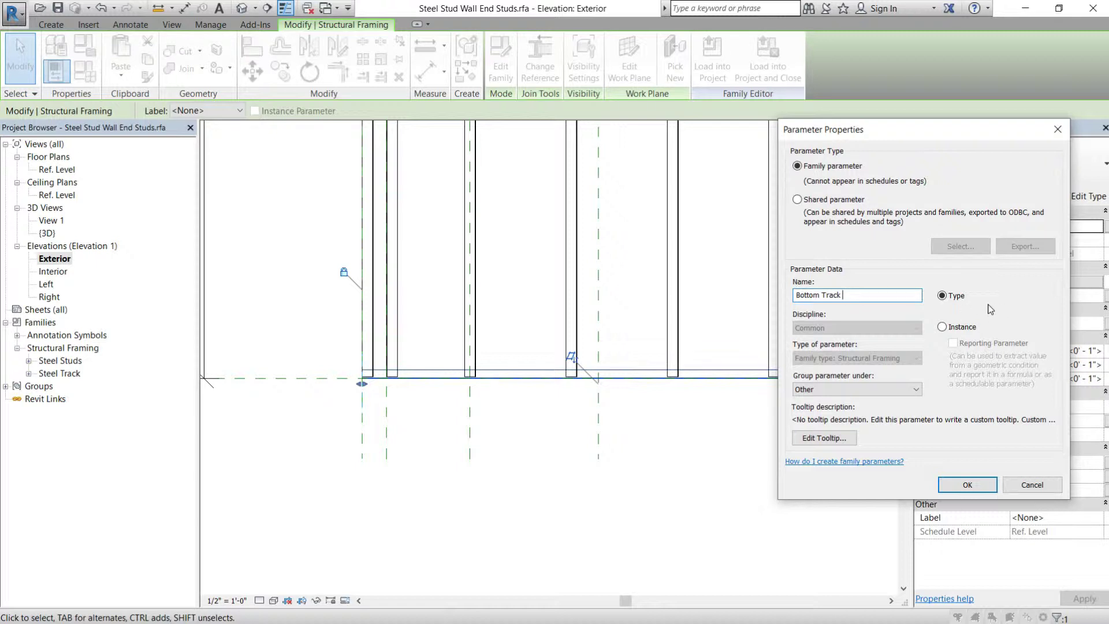
{"action": "left_click", "coordinate": [923, 387]}
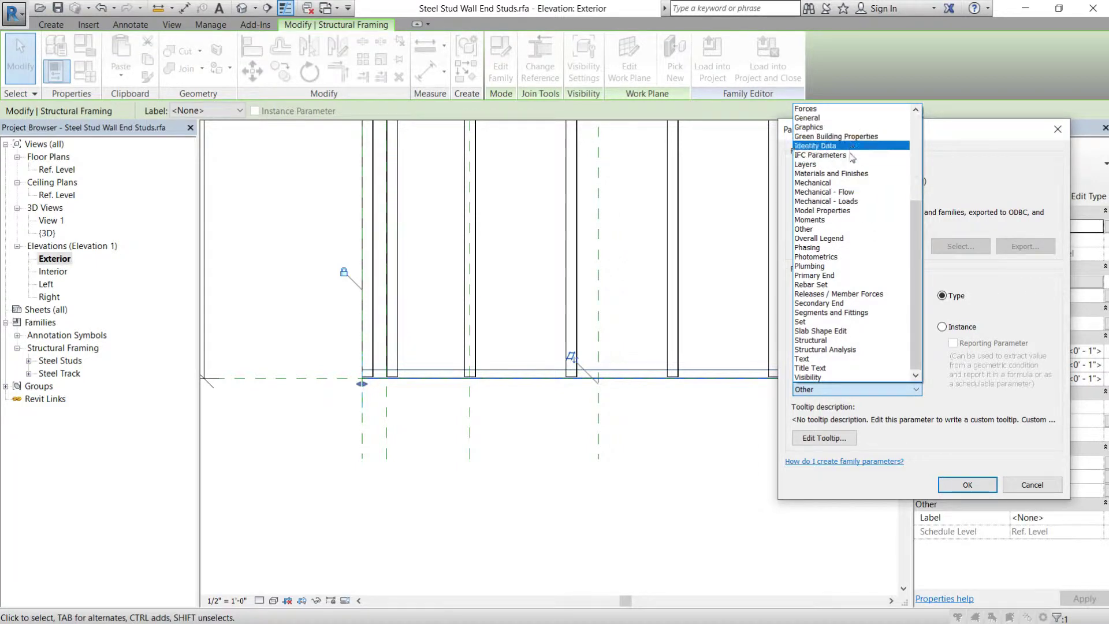
{"action": "scroll", "coordinate": [847, 141], "scroll_direction": "up", "scroll_amount": 1}
{"action": "scroll", "coordinate": [848, 142], "scroll_direction": "up", "scroll_amount": 4}
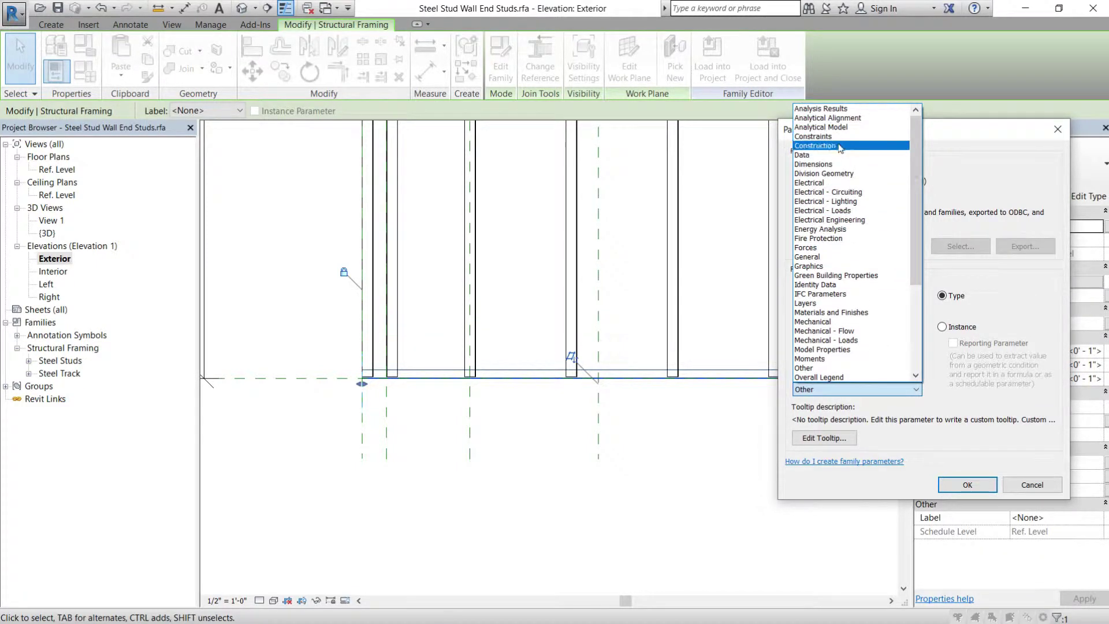
{"action": "left_click", "coordinate": [820, 146]}
{"action": "left_click", "coordinate": [978, 488]}
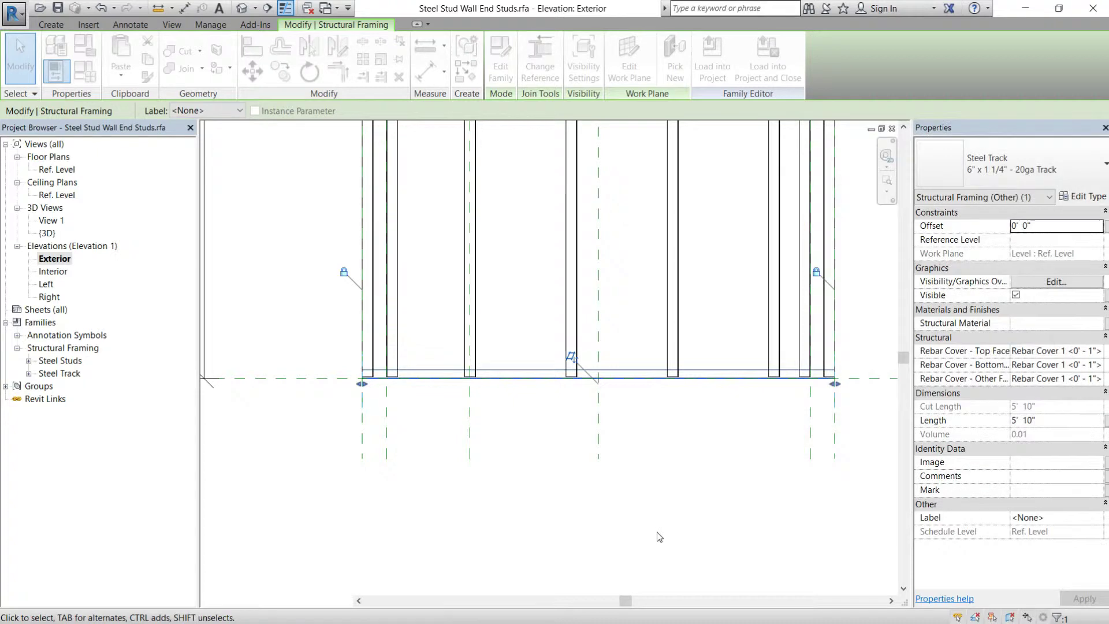
{"action": "left_click", "coordinate": [663, 506]}
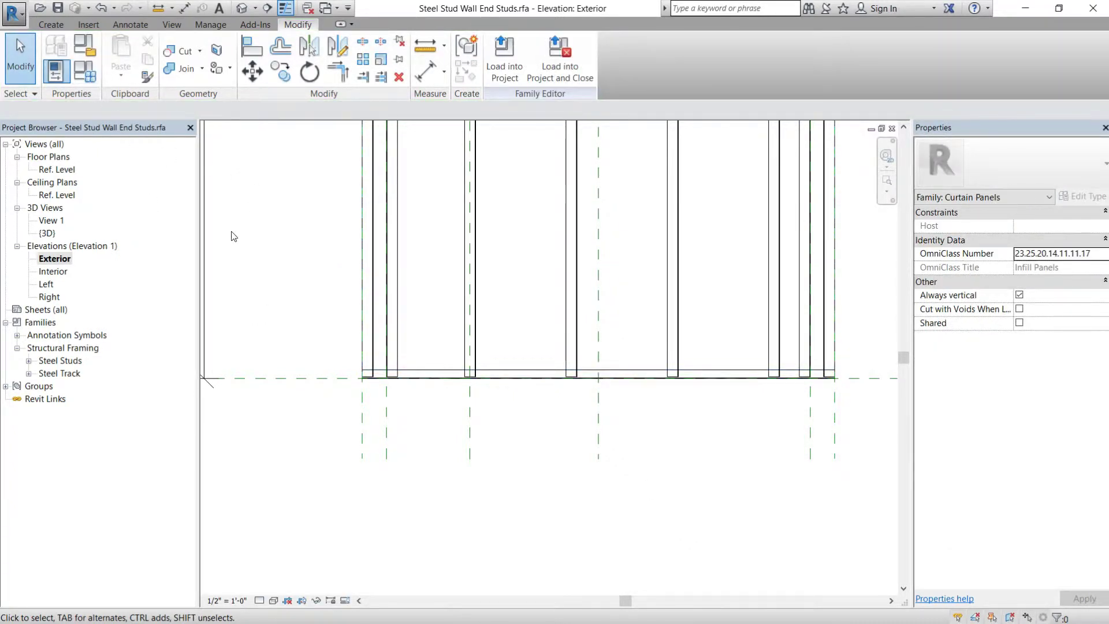
- Set the Bottom Track parameter of the 3 5/8" Stud Wall type to Steel Track : 3 5/8" Track Bent and apply it
{"action": "left_click", "coordinate": [85, 71]}
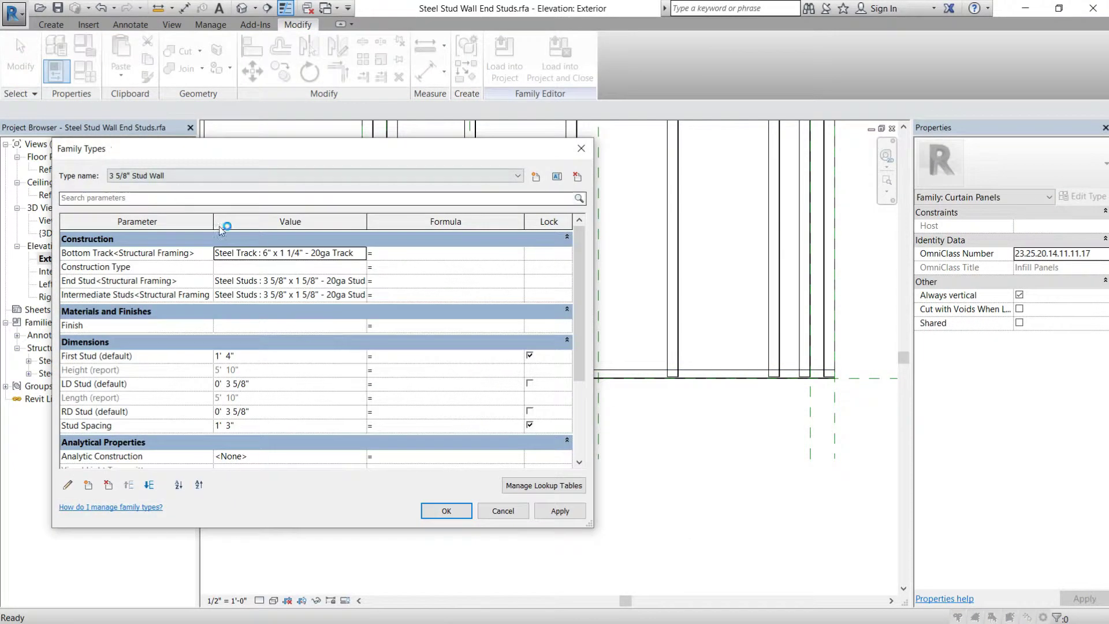
{"action": "left_click", "coordinate": [334, 260]}
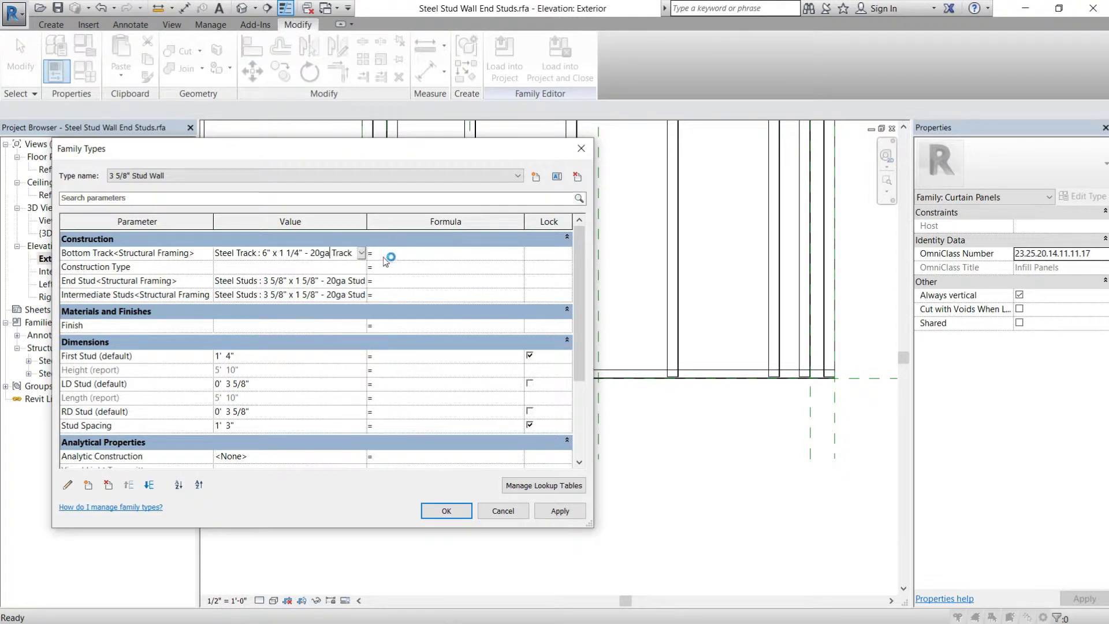
{"action": "left_click", "coordinate": [362, 254]}
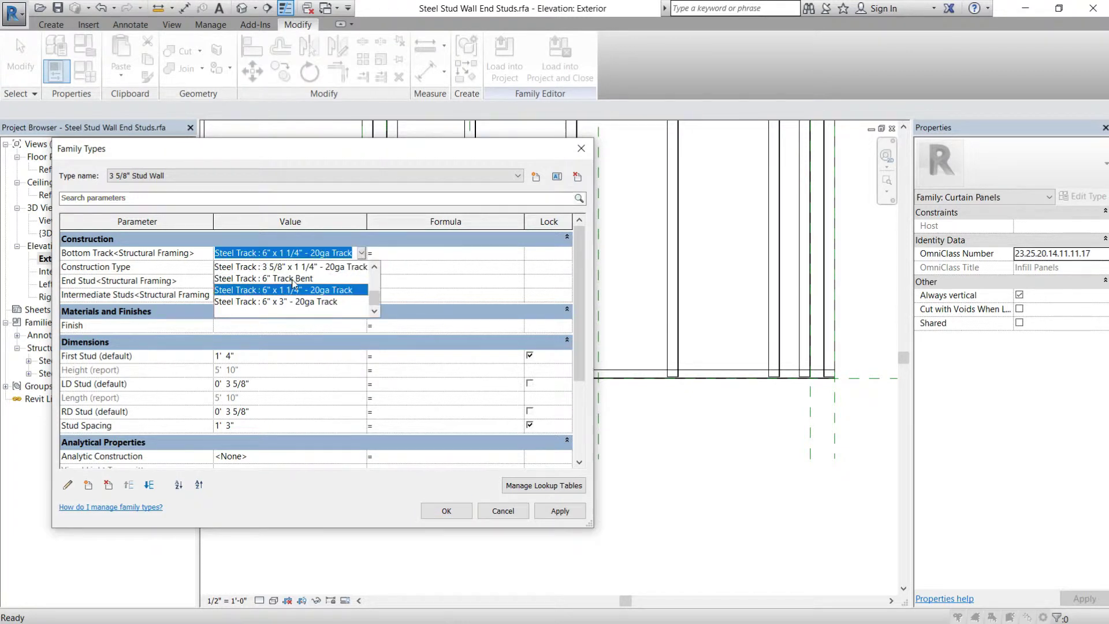
{"action": "scroll", "coordinate": [291, 305], "scroll_direction": "up", "scroll_amount": 2}
{"action": "scroll", "coordinate": [292, 295], "scroll_direction": "down", "scroll_amount": 3}
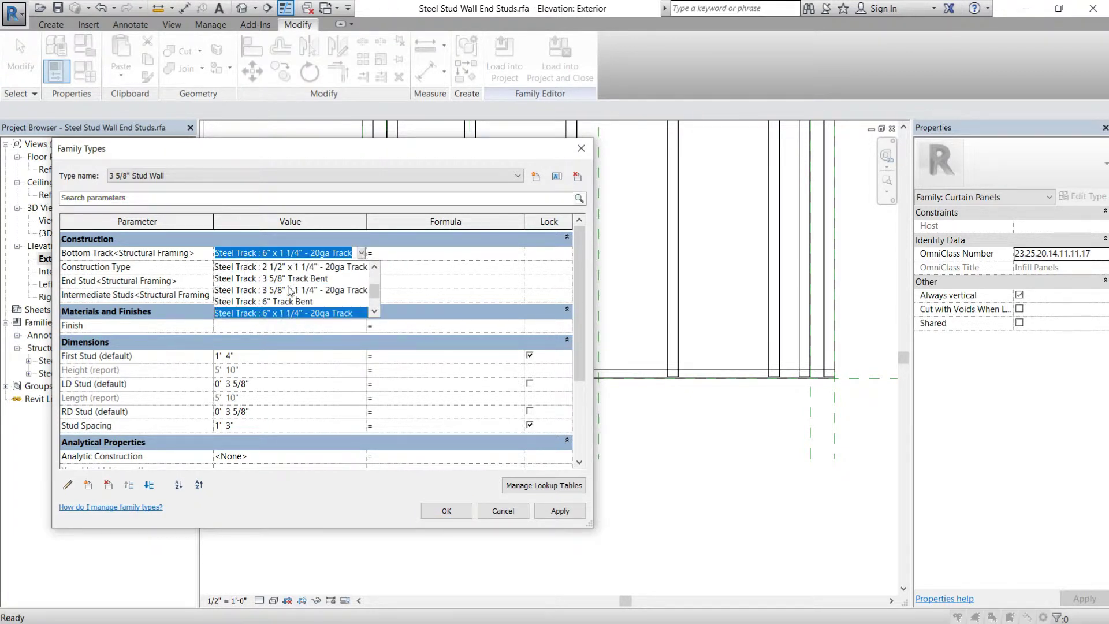
{"action": "left_click", "coordinate": [291, 279]}
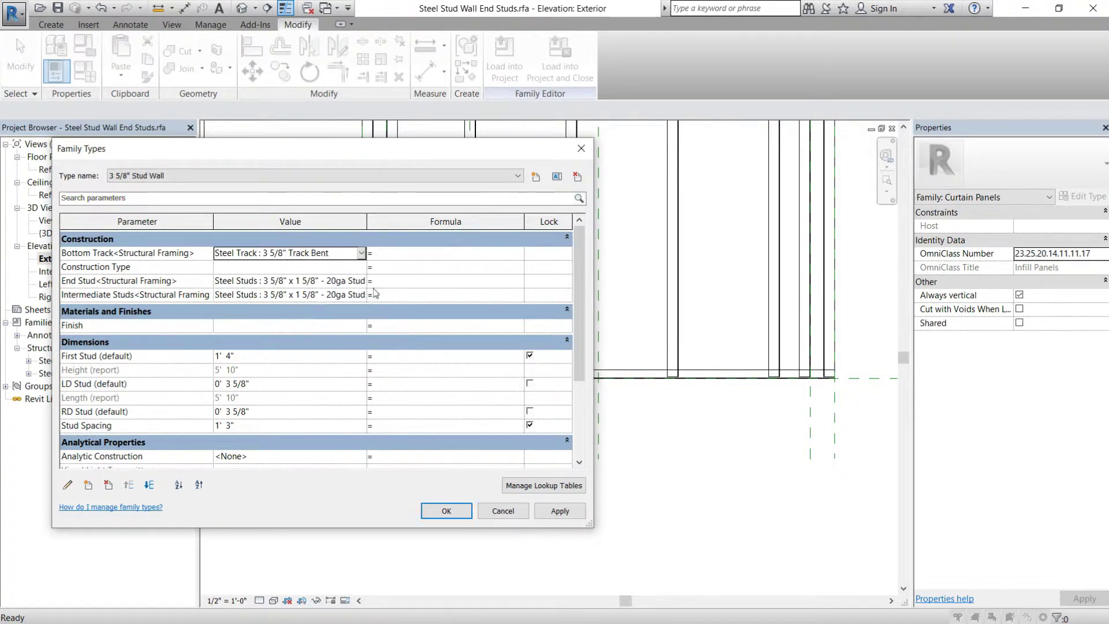
{"action": "left_click", "coordinate": [558, 510]}
{"action": "left_click", "coordinate": [445, 512]}
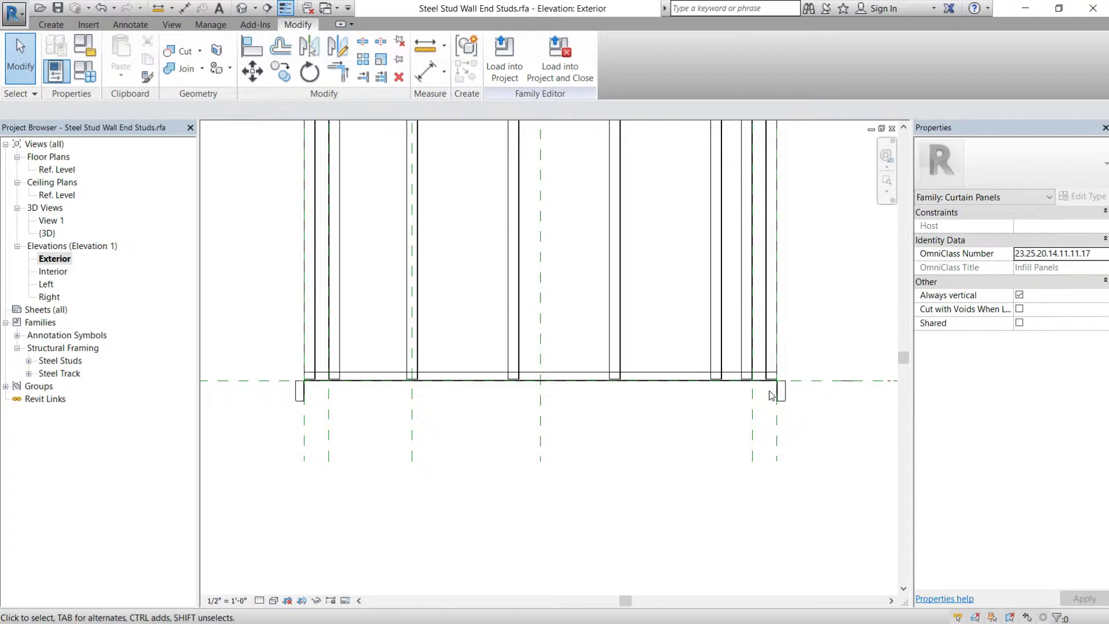
- Change the Bottom Track parameter to Steel Track : 3 5/8" x 1 1/4" - 20ga Track
{"action": "left_click", "coordinate": [85, 71]}
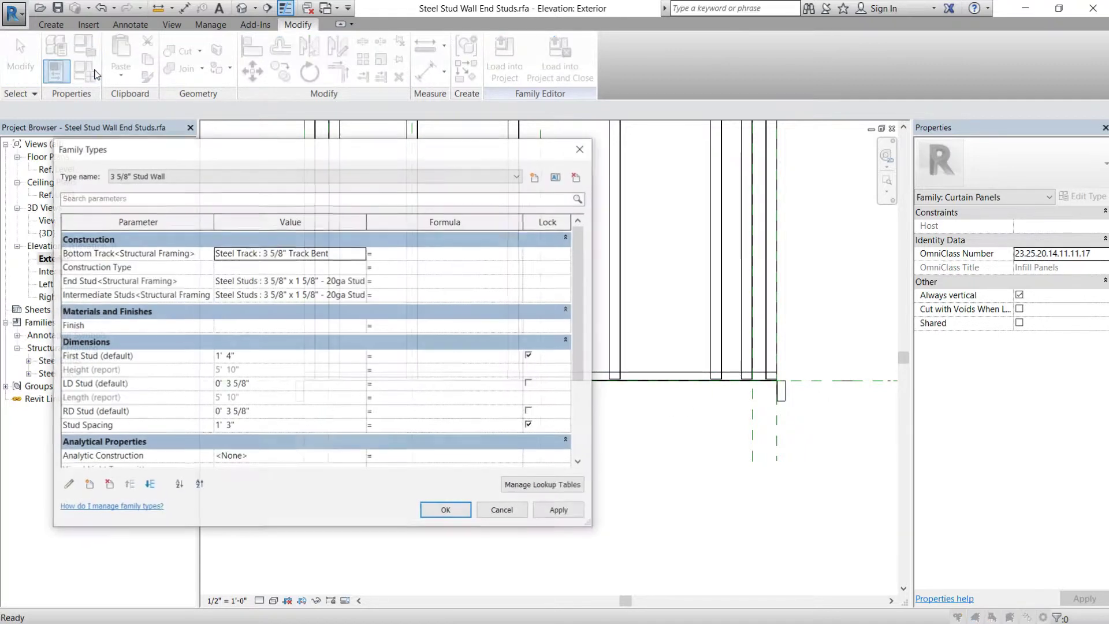
{"action": "left_click", "coordinate": [362, 253]}
{"action": "left_click", "coordinate": [361, 253]}
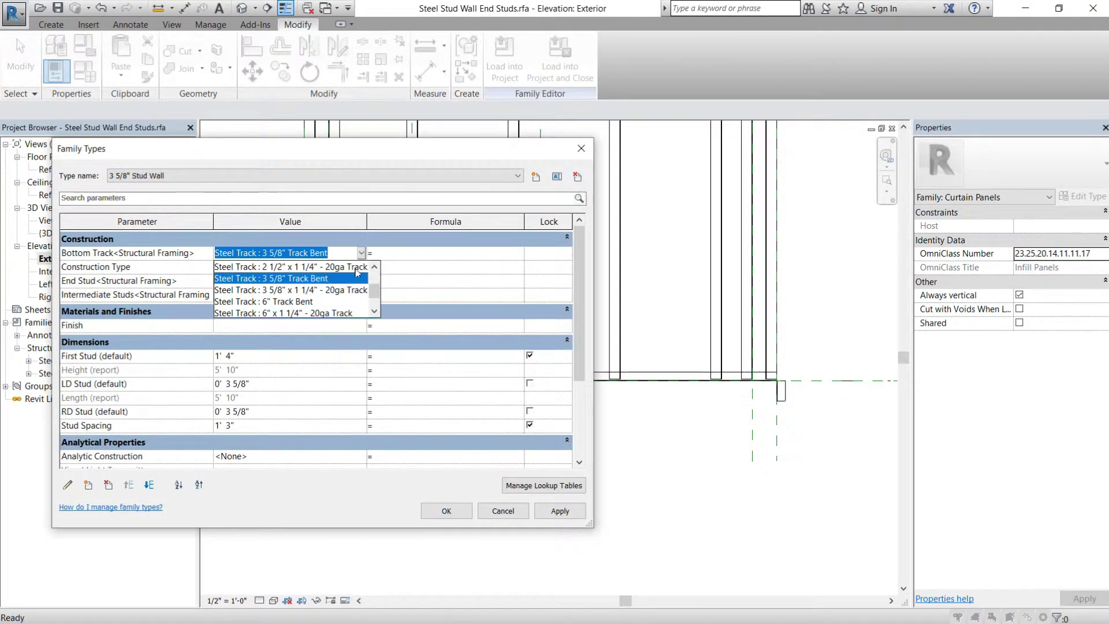
{"action": "scroll", "coordinate": [334, 307], "scroll_direction": "up", "scroll_amount": 1}
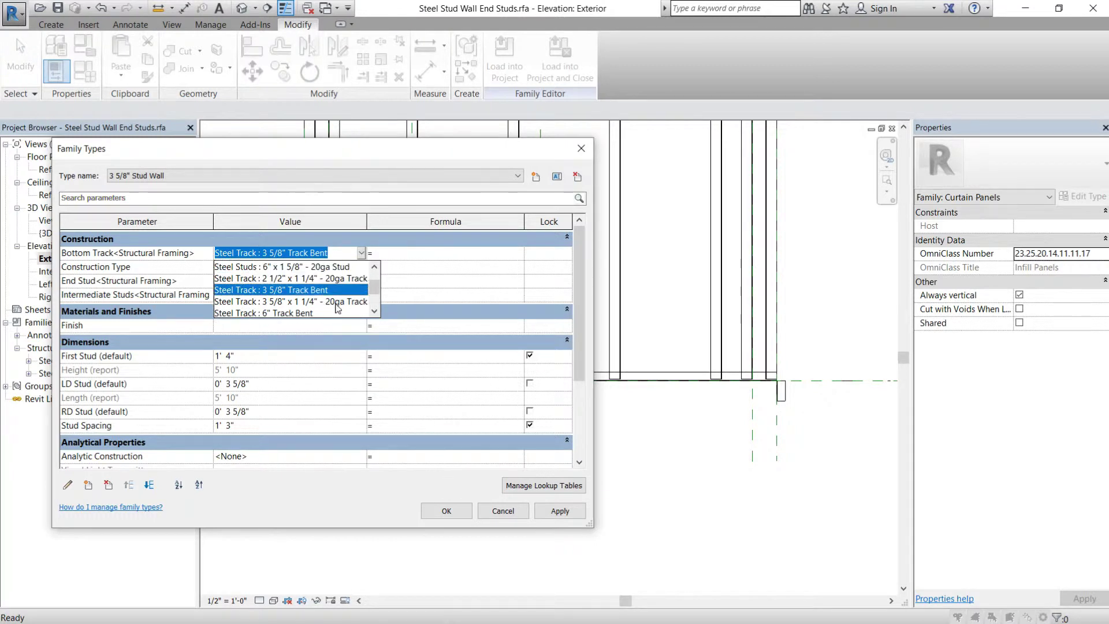
{"action": "left_click", "coordinate": [283, 303]}
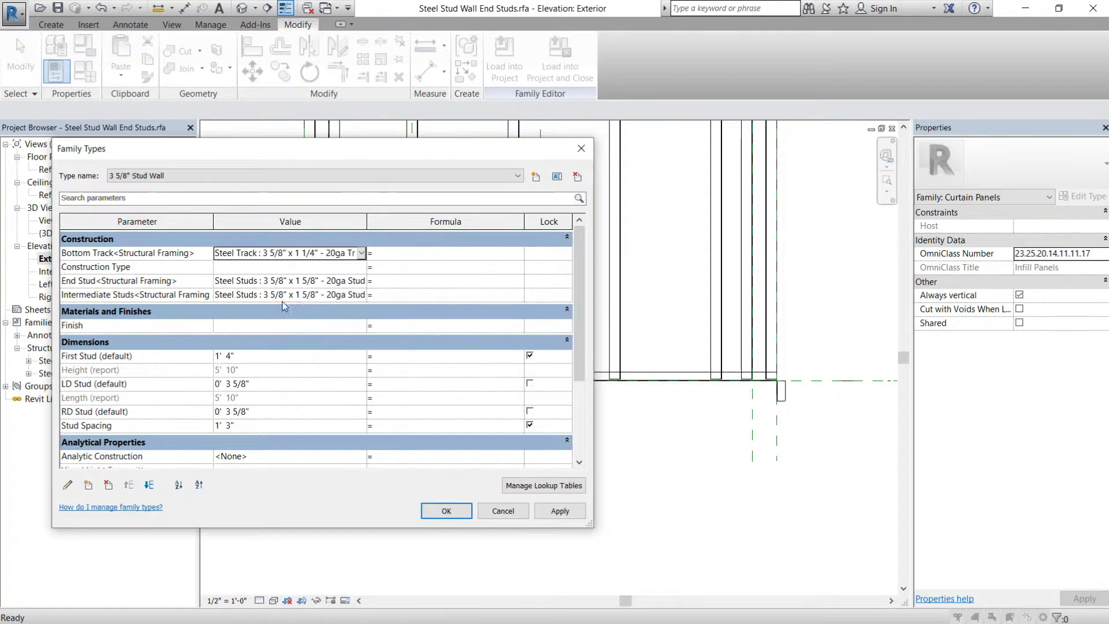
{"action": "key", "text": "Return"}
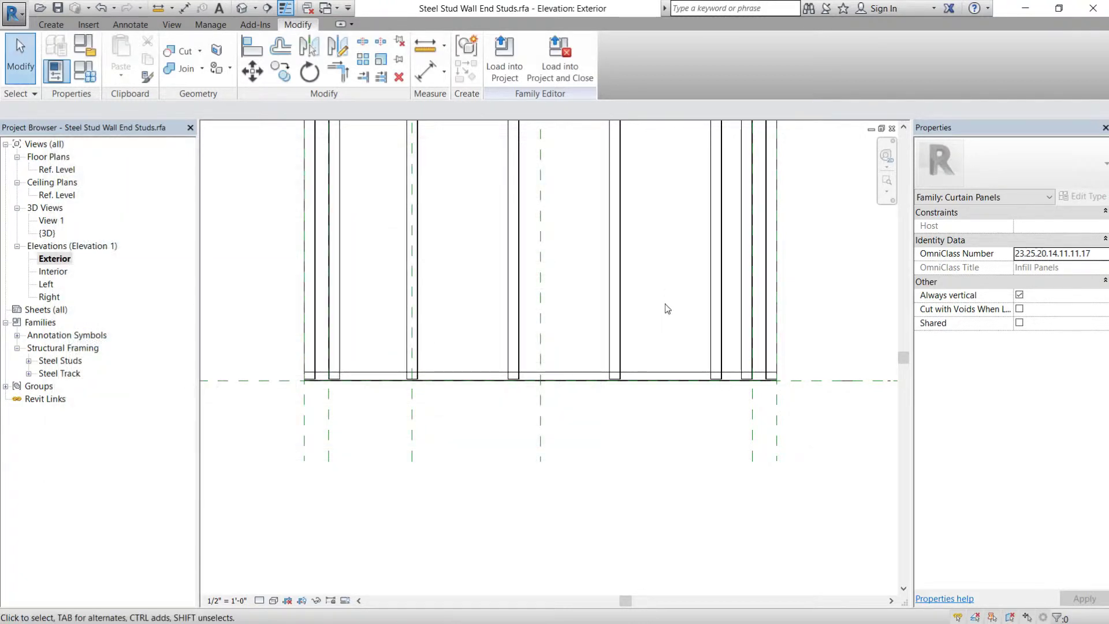
- In the Ref. Level floor plan, place a Steel Track 6" x 1 1/4" - 20ga Track on the Top reference plane
{"action": "scroll", "coordinate": [614, 505], "scroll_direction": "up", "scroll_amount": 3}
{"action": "scroll", "coordinate": [491, 399], "scroll_direction": "up", "scroll_amount": 2}
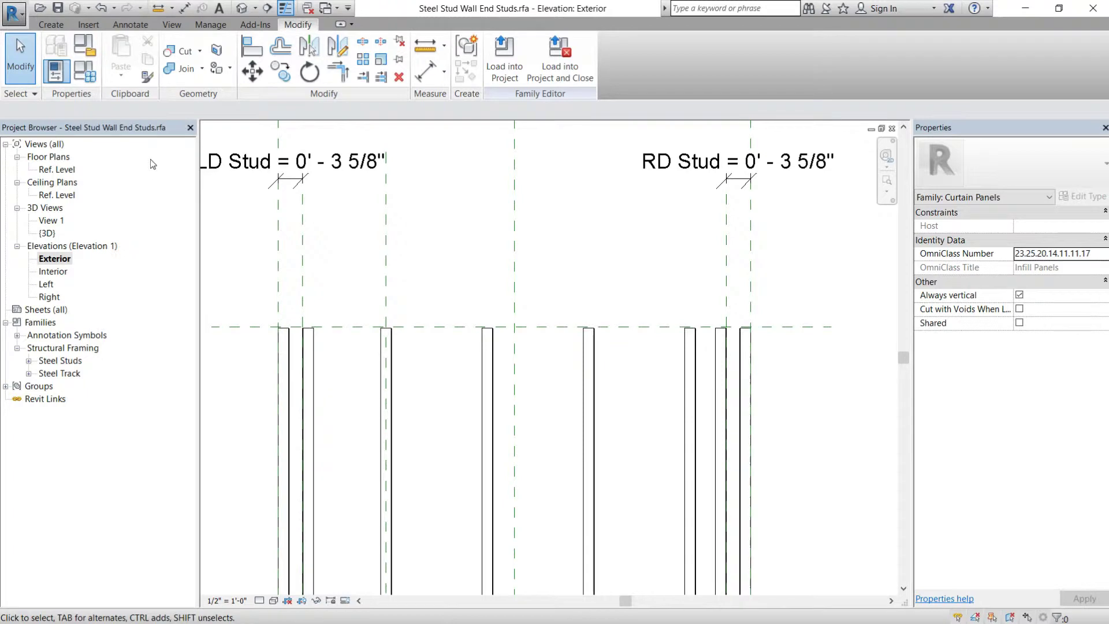
{"action": "double_click", "coordinate": [57, 169]}
{"action": "left_click", "coordinate": [56, 71]}
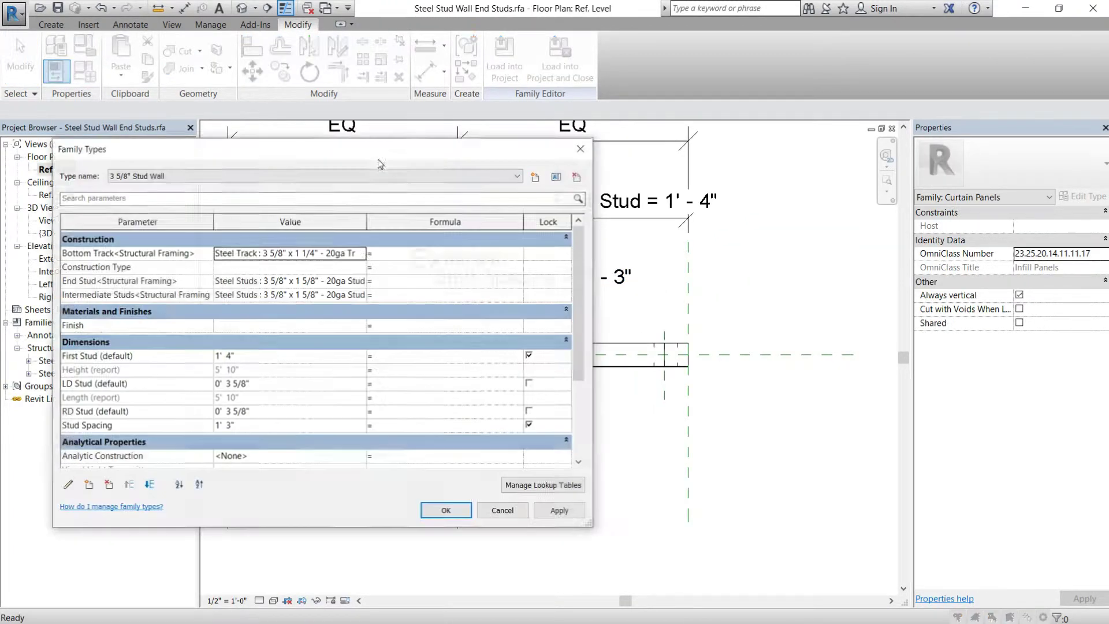
{"action": "left_click", "coordinate": [581, 150]}
{"action": "left_click", "coordinate": [51, 24]}
{"action": "left_click", "coordinate": [355, 55]}
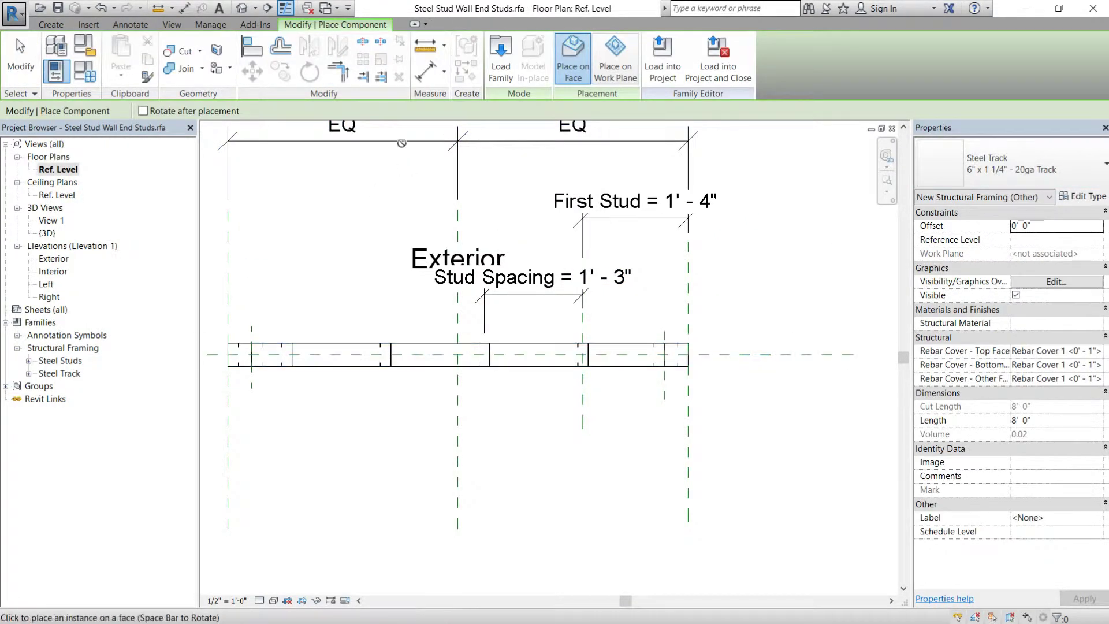
{"action": "left_click", "coordinate": [616, 64]}
{"action": "left_click", "coordinate": [407, 111]}
{"action": "left_click", "coordinate": [399, 155]}
{"action": "middle_click_drag", "start_coordinate": [751, 451], "coordinate": [744, 415]}
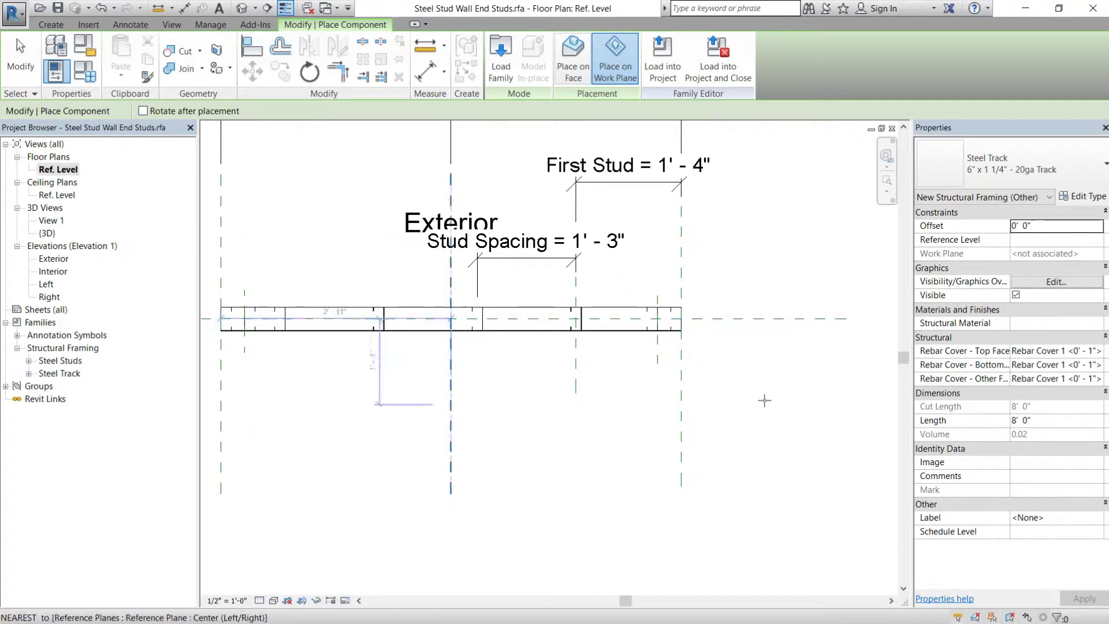
{"action": "key", "text": "Escape"}
{"action": "key", "text": "Escape"}
- In the Left elevation, align the top track's centerline with the vertical center reference plane
{"action": "double_click", "coordinate": [46, 283]}
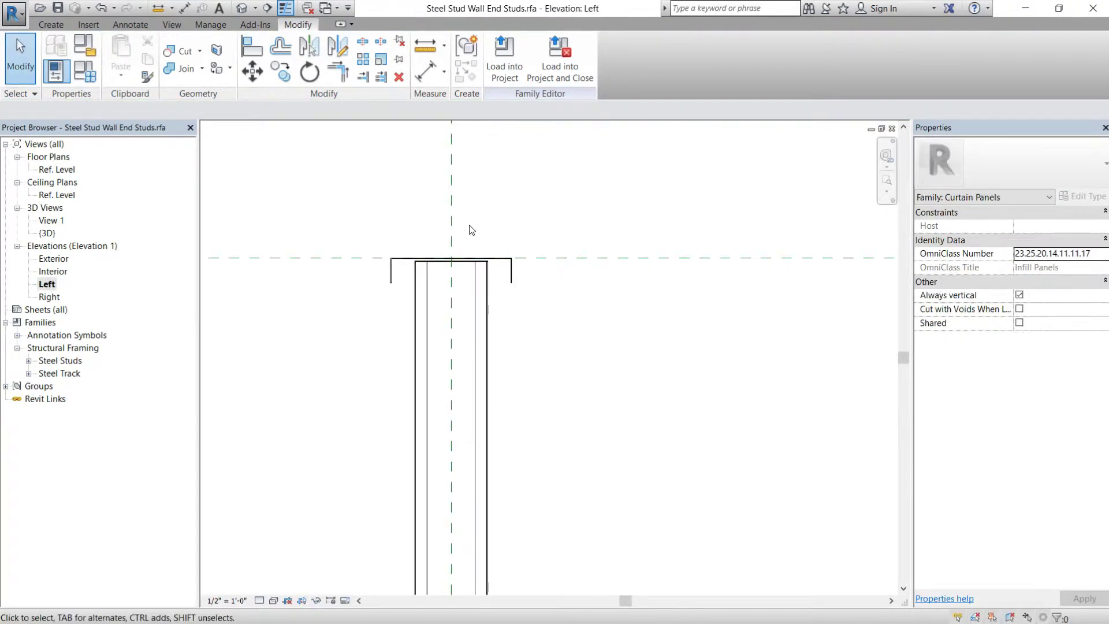
{"action": "key", "text": "a"}
{"action": "key", "text": "l"}
{"action": "left_click", "coordinate": [454, 209]}
{"action": "left_click", "coordinate": [451, 351]}
{"action": "key", "text": "Escape"}
{"action": "key", "text": "Escape"}
- Change the top track's type to Steel Track 3 5/8" x 1 1/4" - 20ga Track
{"action": "left_click", "coordinate": [510, 272]}
{"action": "left_click", "coordinate": [1011, 165]}
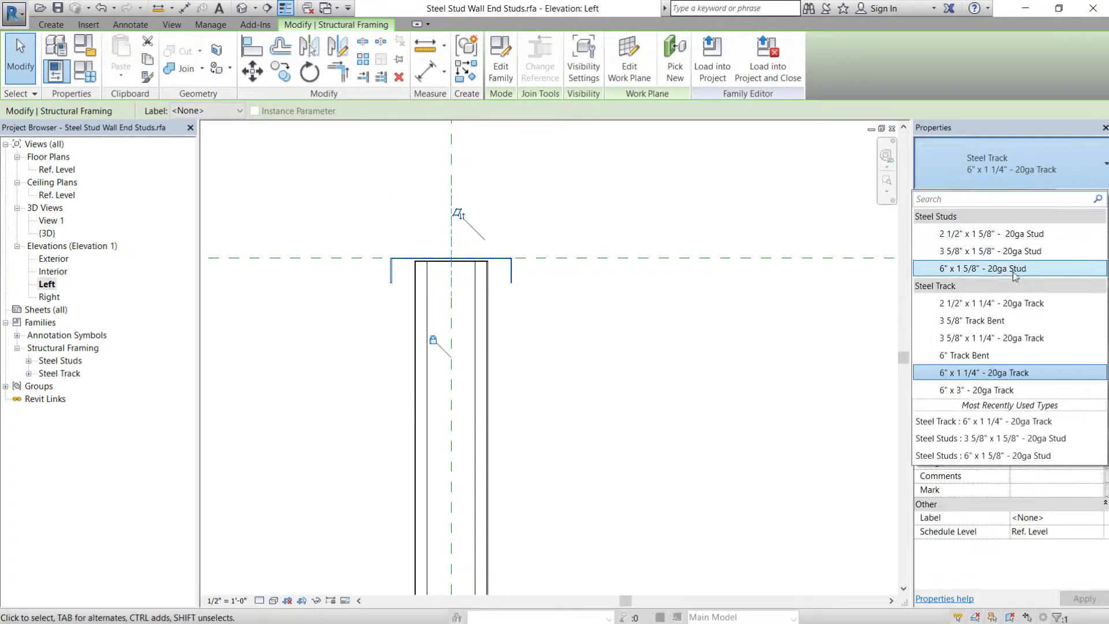
{"action": "left_click", "coordinate": [1000, 338]}
{"action": "left_click", "coordinate": [780, 334]}
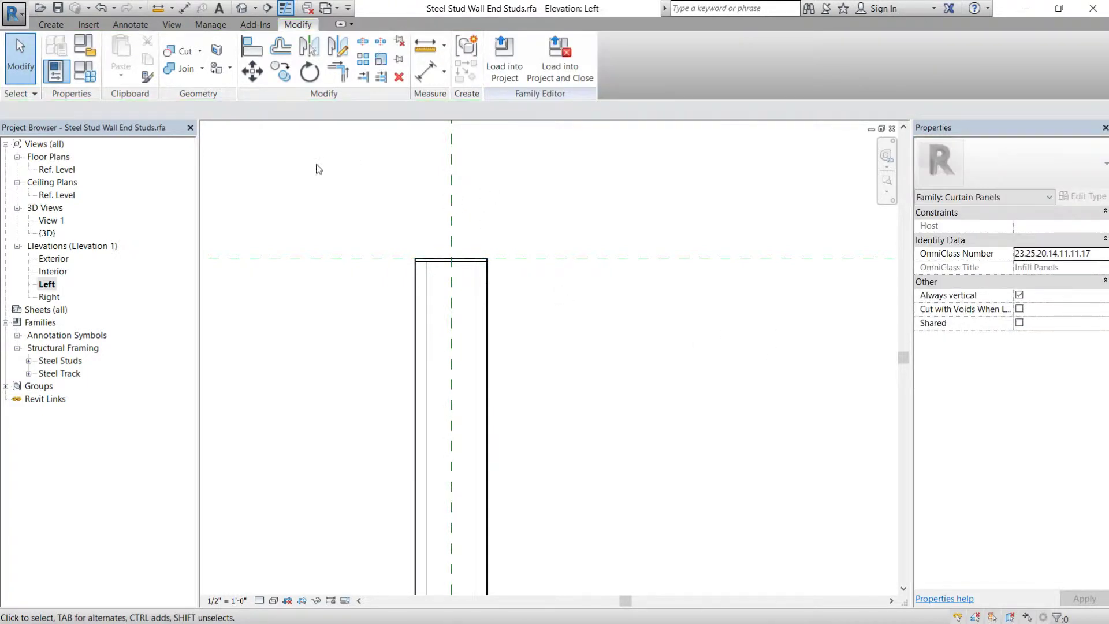
- In the Exterior elevation, fit both ends of the top track to the outermost vertical reference planes
{"action": "double_click", "coordinate": [55, 259]}
{"action": "scroll", "coordinate": [642, 245], "scroll_direction": "up", "scroll_amount": 4}
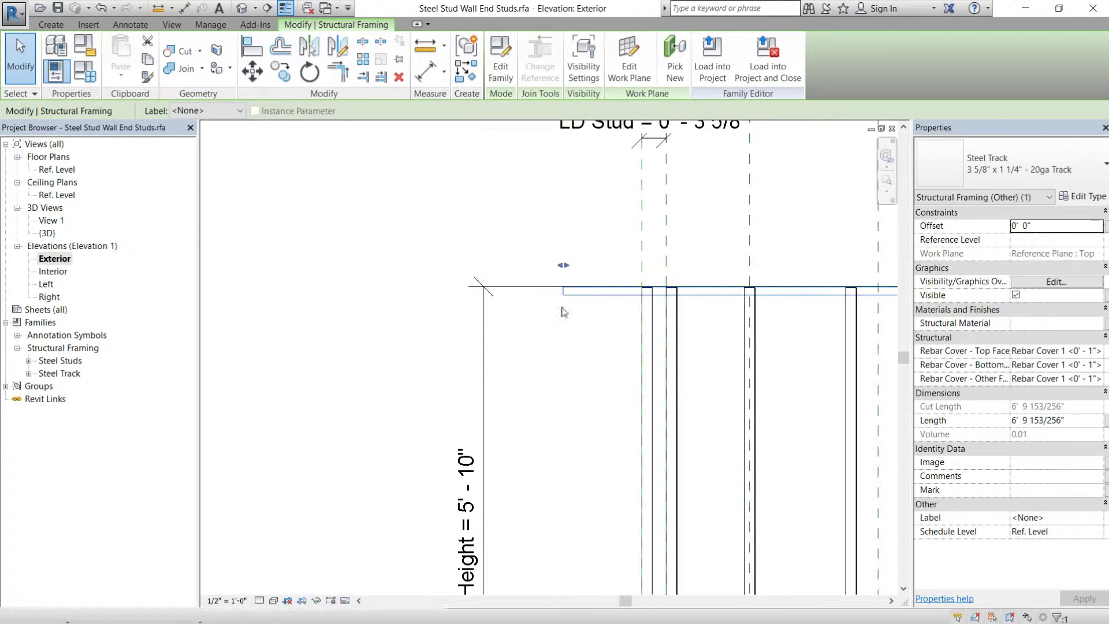
{"action": "key", "text": "Escape"}
{"action": "scroll", "coordinate": [680, 276], "scroll_direction": "down", "scroll_amount": 4}
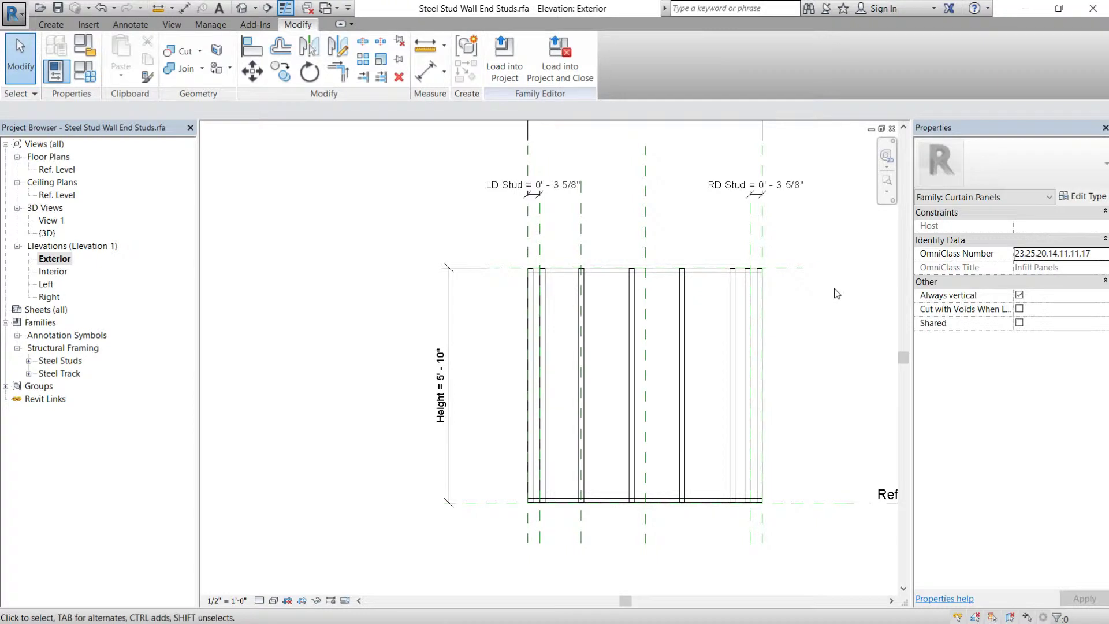
- Flex the panel by moving the Left reference plane outward and partly back, to a panel length of about 6' 2 3/4"
{"action": "scroll", "coordinate": [829, 267], "scroll_direction": "up", "scroll_amount": 2}
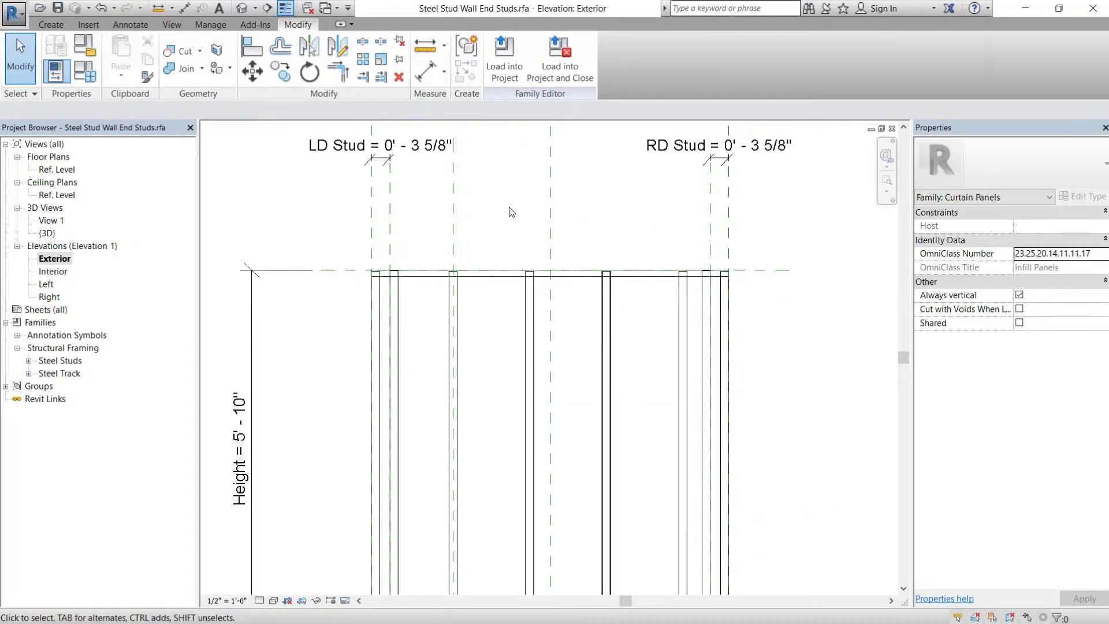
{"action": "scroll", "coordinate": [510, 212], "scroll_direction": "down", "scroll_amount": 3}
{"action": "left_click", "coordinate": [613, 212]}
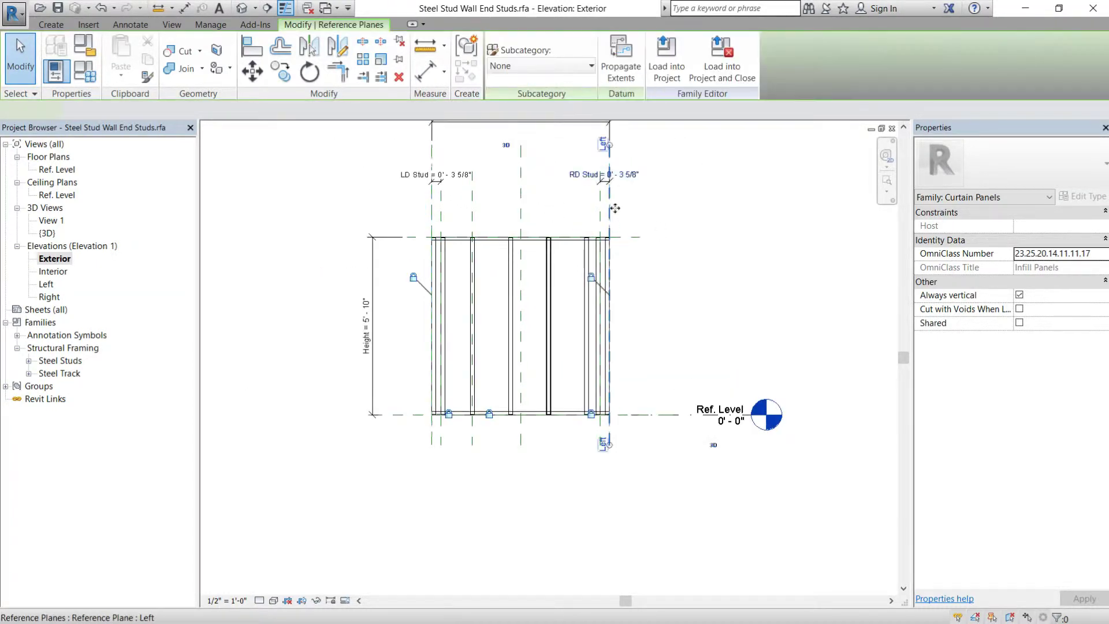
{"action": "left_click_drag", "start_coordinate": [620, 211], "coordinate": [639, 211]}
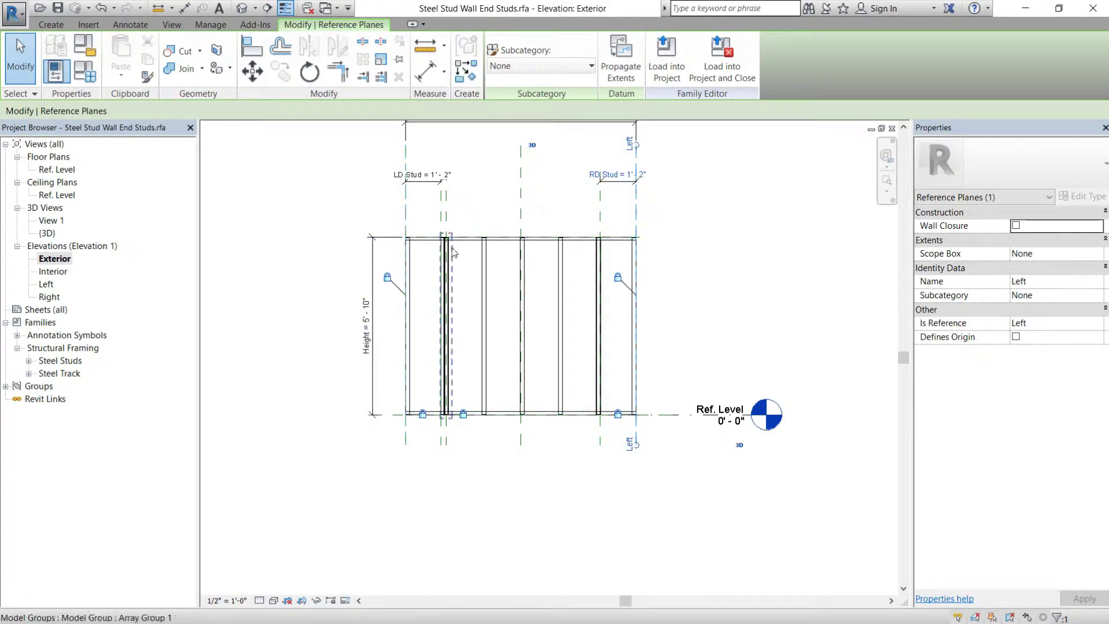
{"action": "scroll", "coordinate": [626, 211], "scroll_direction": "up", "scroll_amount": 2}
{"action": "left_click_drag", "start_coordinate": [626, 211], "coordinate": [595, 215]}
{"action": "left_click", "coordinate": [702, 213]}
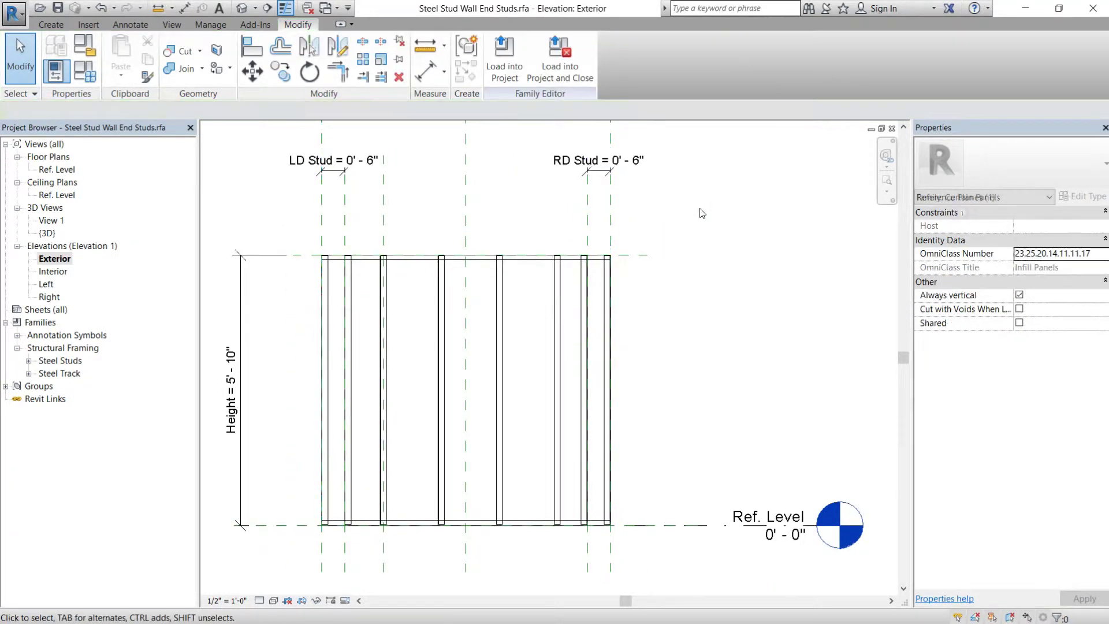
- Set the RD Stud dimension to 3 5/8"
{"action": "left_click", "coordinate": [598, 162]}
{"action": "left_click", "coordinate": [598, 163]}
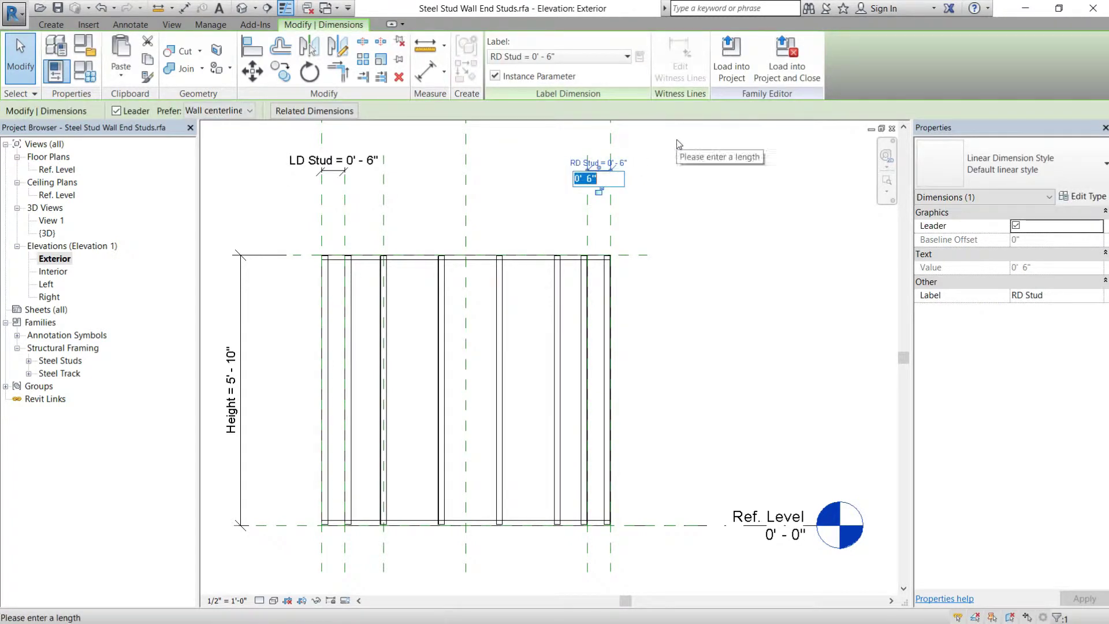
{"action": "type", "text": "3.625"}
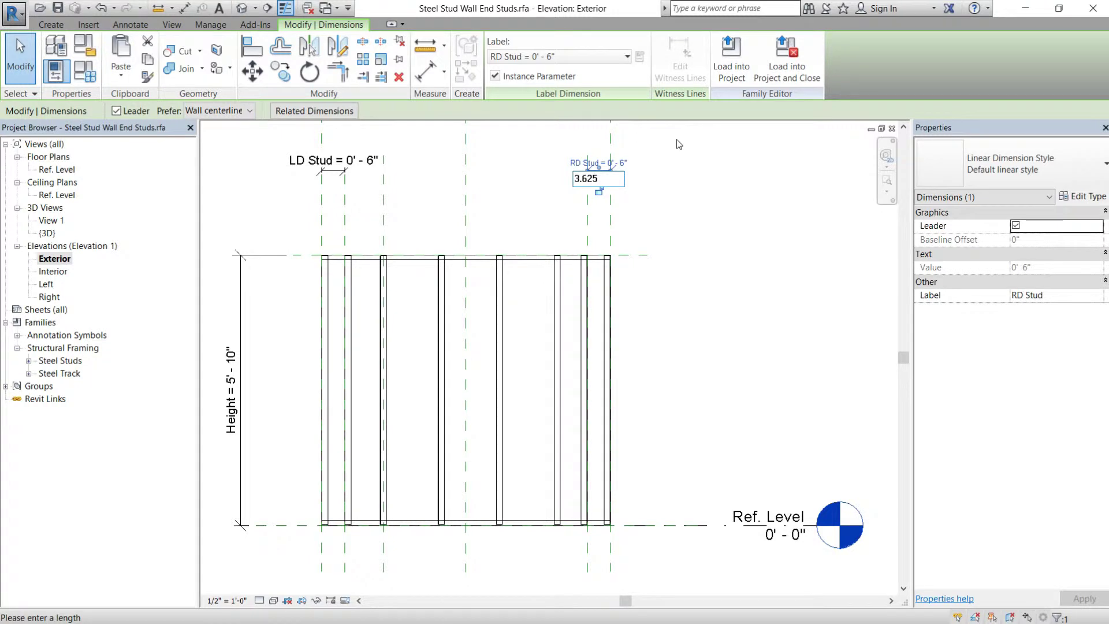
{"action": "key", "text": "Return"}
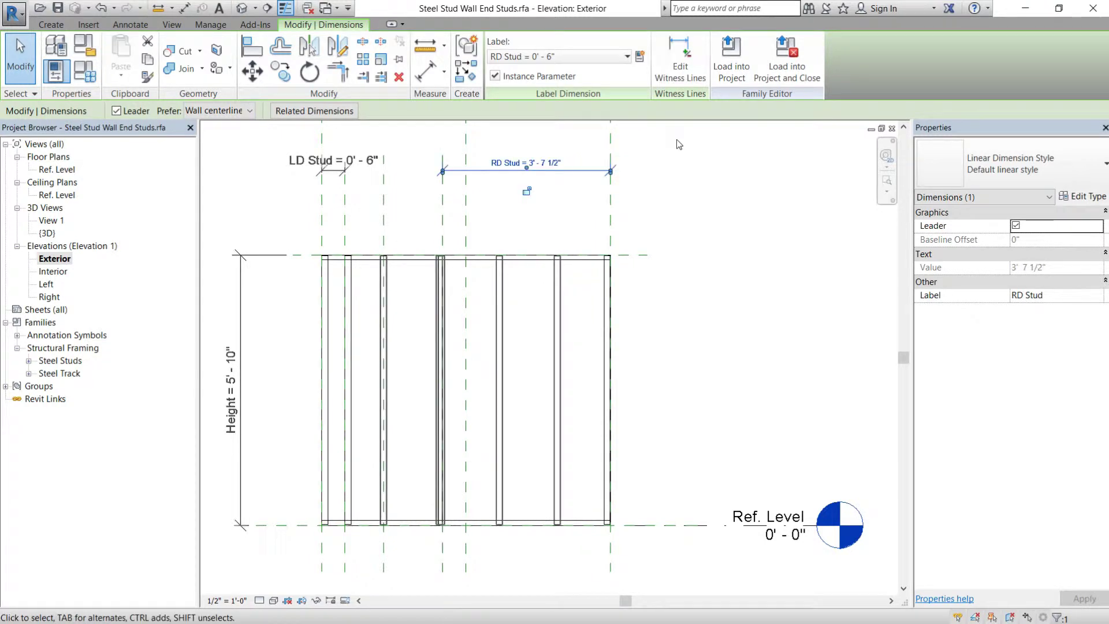
{"action": "left_click", "coordinate": [544, 164]}
{"action": "type", "text": "3."}
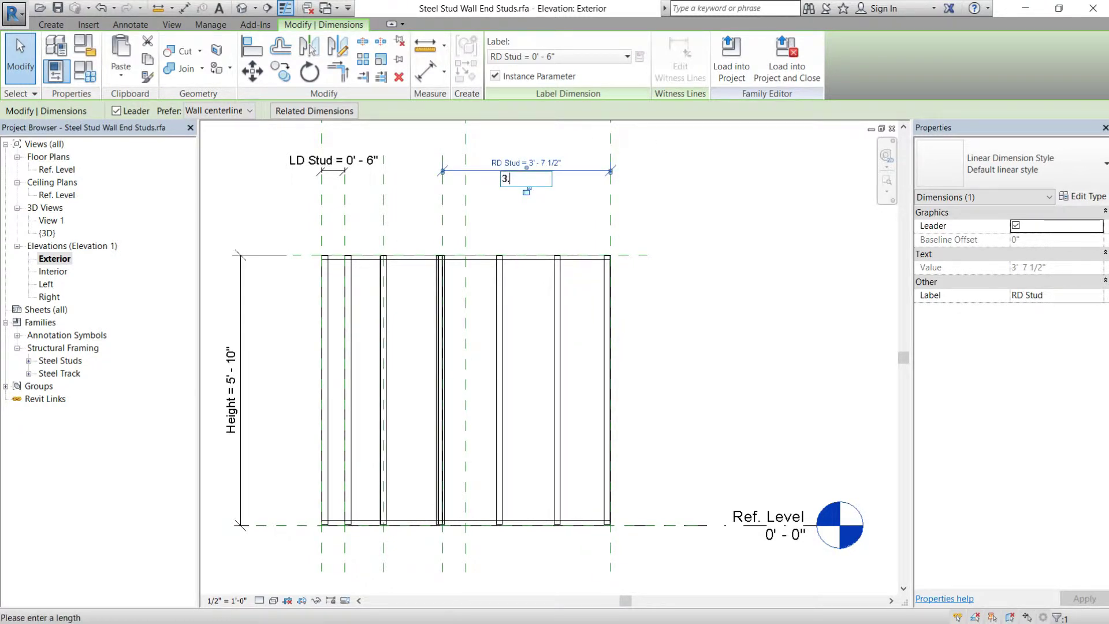
{"action": "key", "text": "Return"}
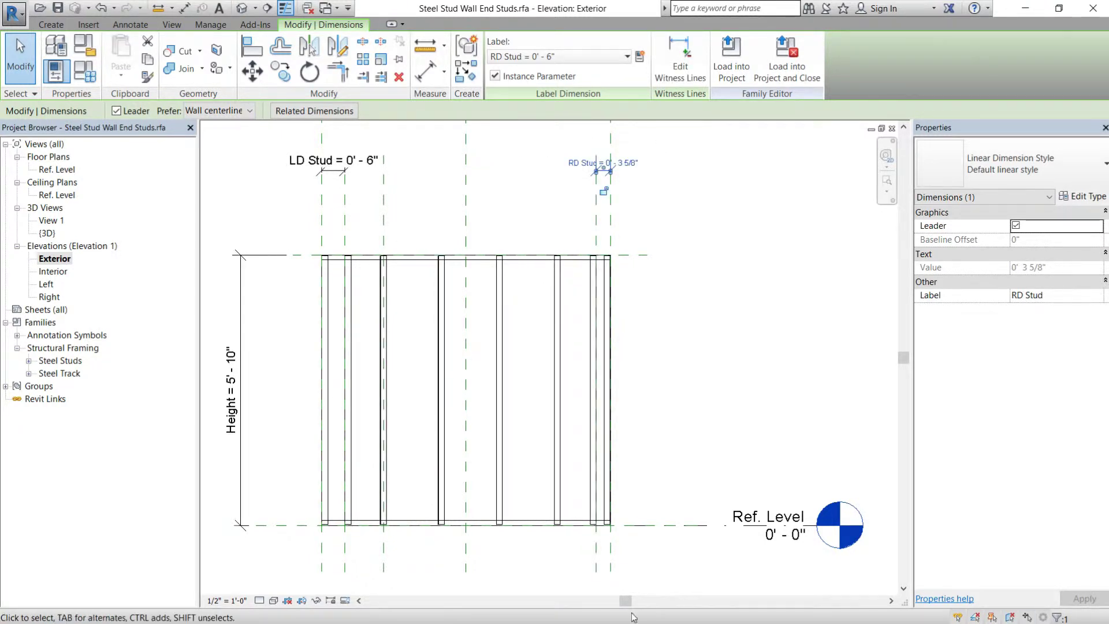
- Set the LD Stud dimension to 3.625"
{"action": "left_click", "coordinate": [343, 169]}
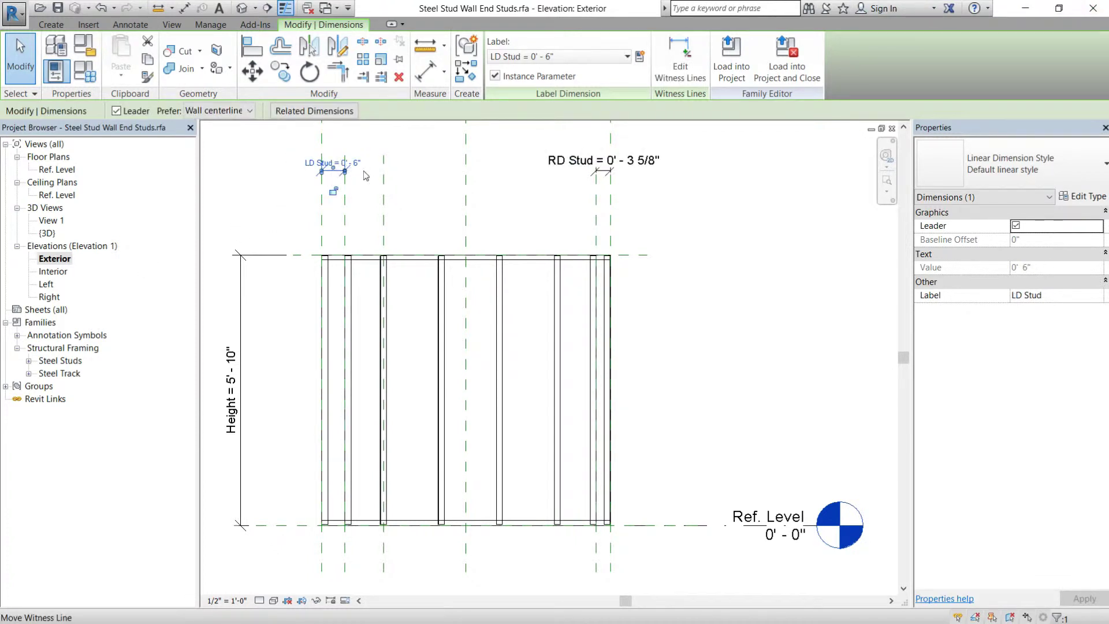
{"action": "key", "text": "Escape"}
{"action": "left_click", "coordinate": [364, 164]}
{"action": "left_click", "coordinate": [365, 166]}
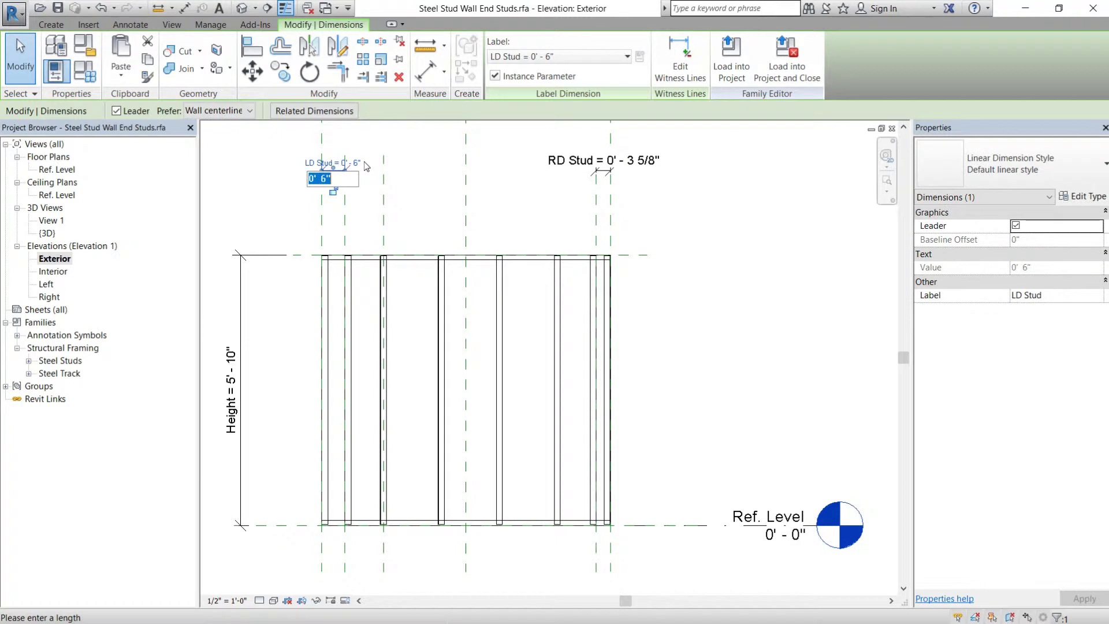
{"action": "type", "text": ".62"}
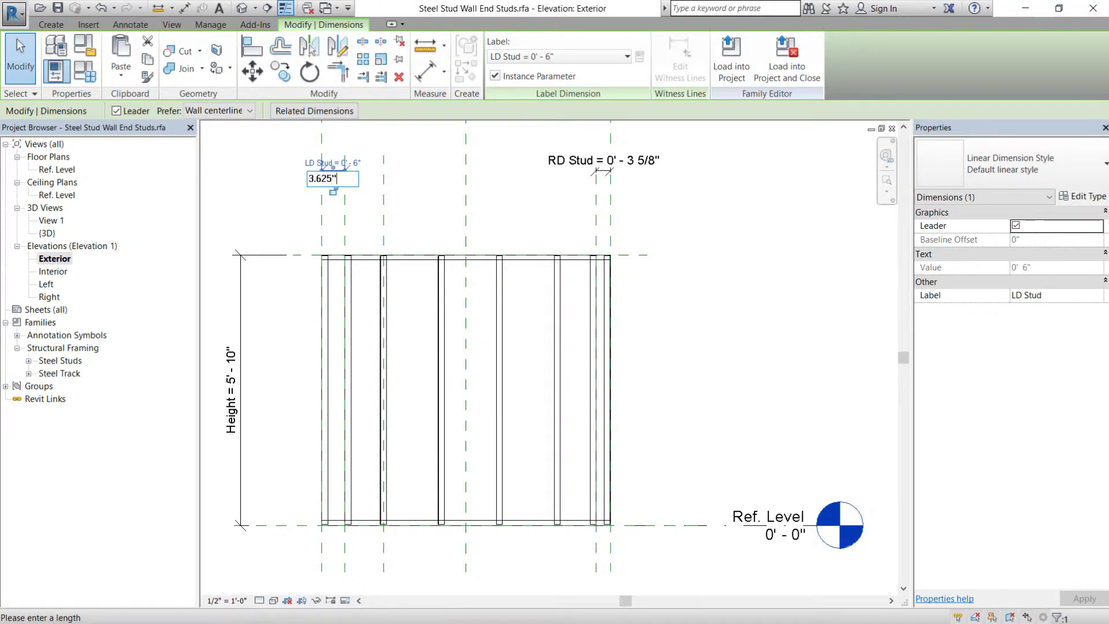
{"action": "type", "text": "5\""}
{"action": "key", "text": "Return"}
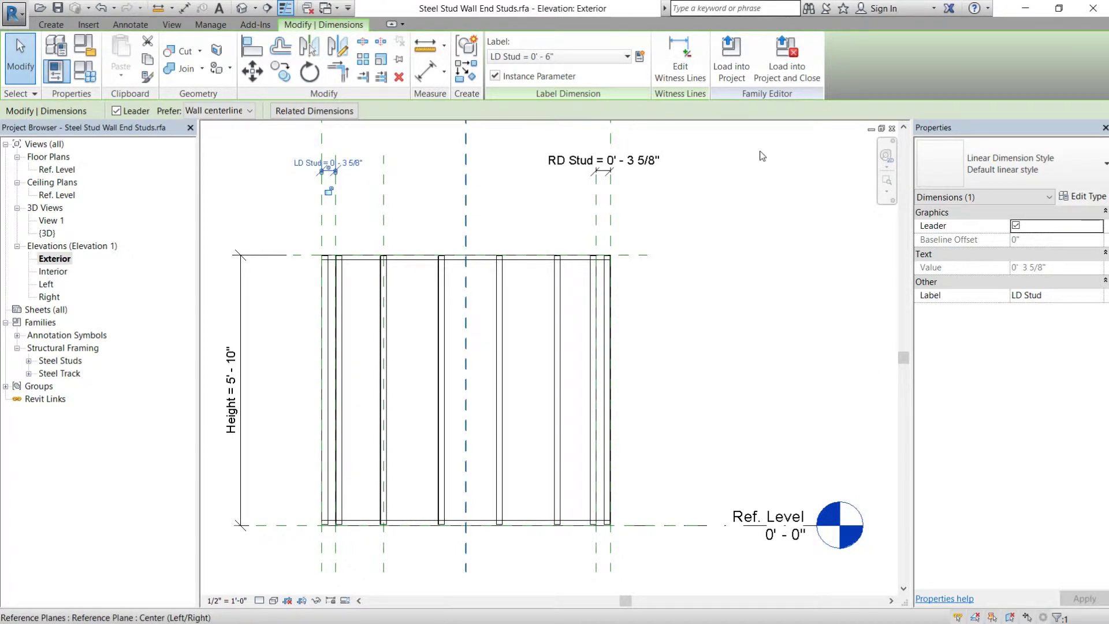
{"action": "left_click", "coordinate": [769, 240]}
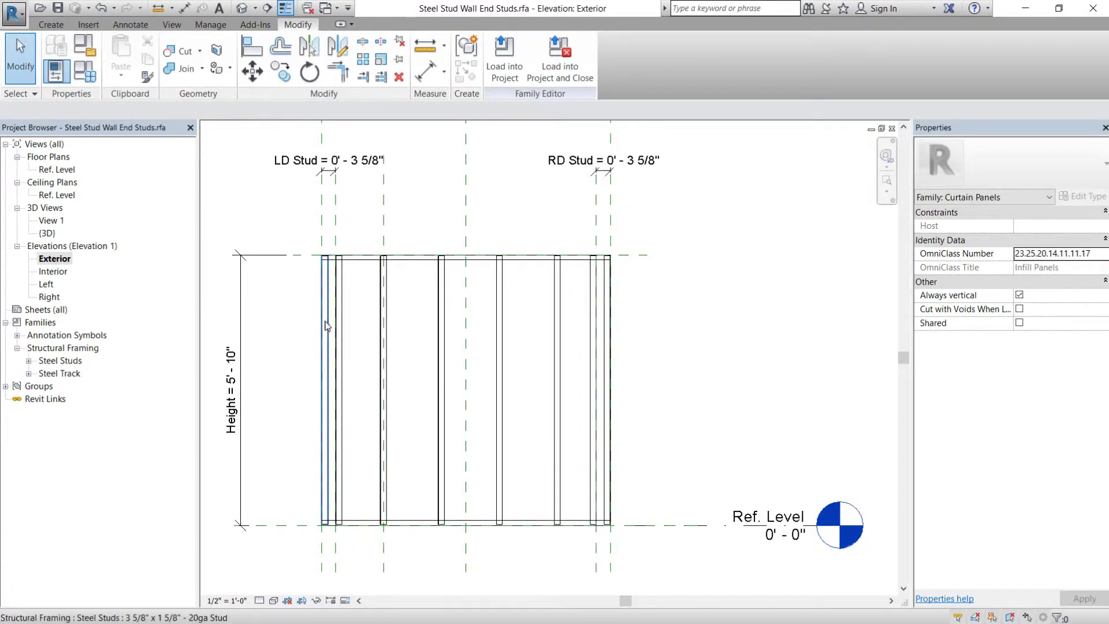
- Create a new family type named 3 5/8" Stud Wall Bent Track Bottom
{"action": "left_click", "coordinate": [85, 75]}
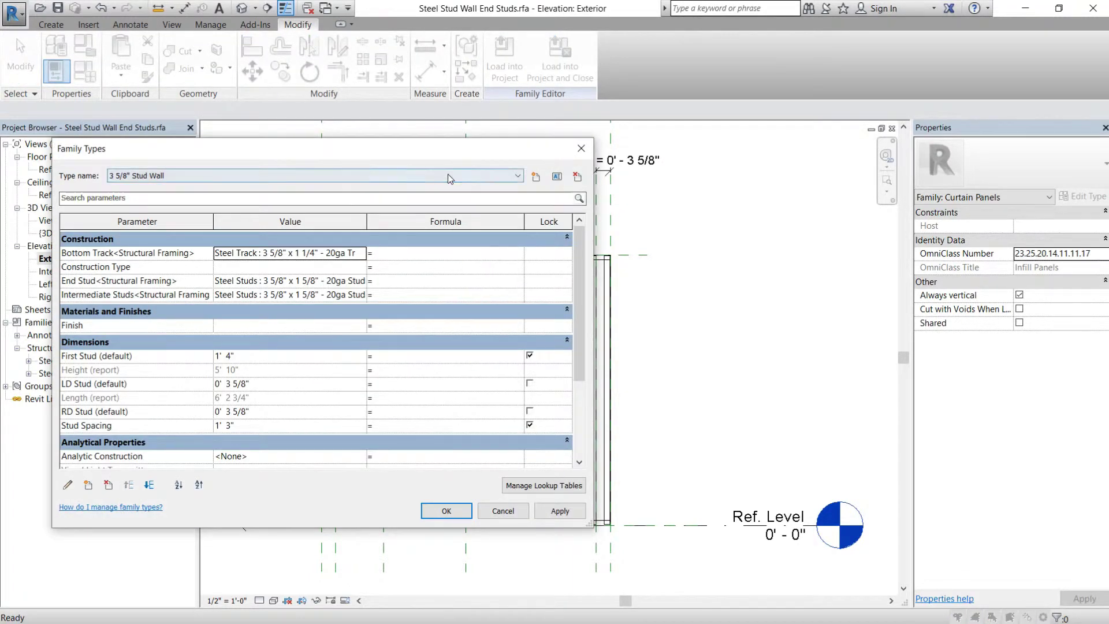
{"action": "left_click", "coordinate": [536, 176]}
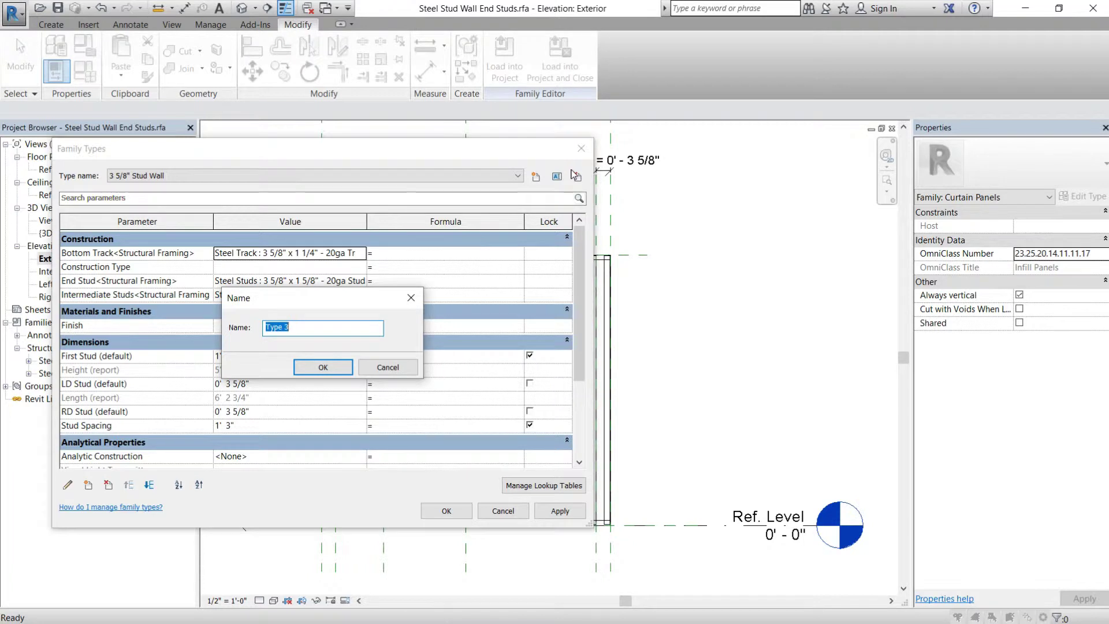
{"action": "type", "text": "3 5/8\" Stud Wall Bent Track"}
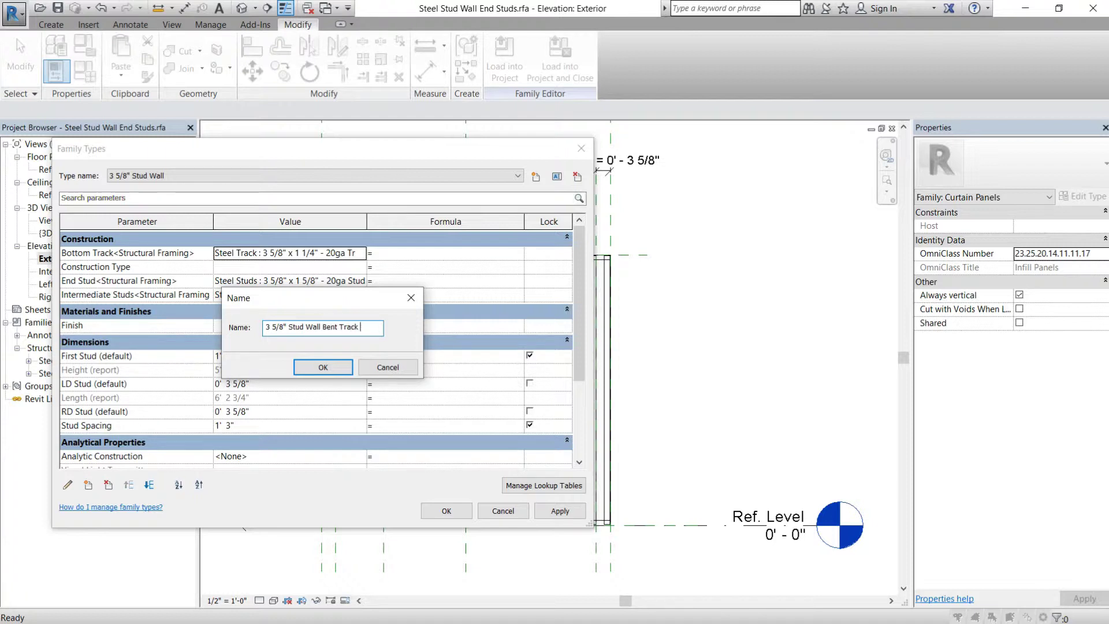
{"action": "type", "text": "tom"}
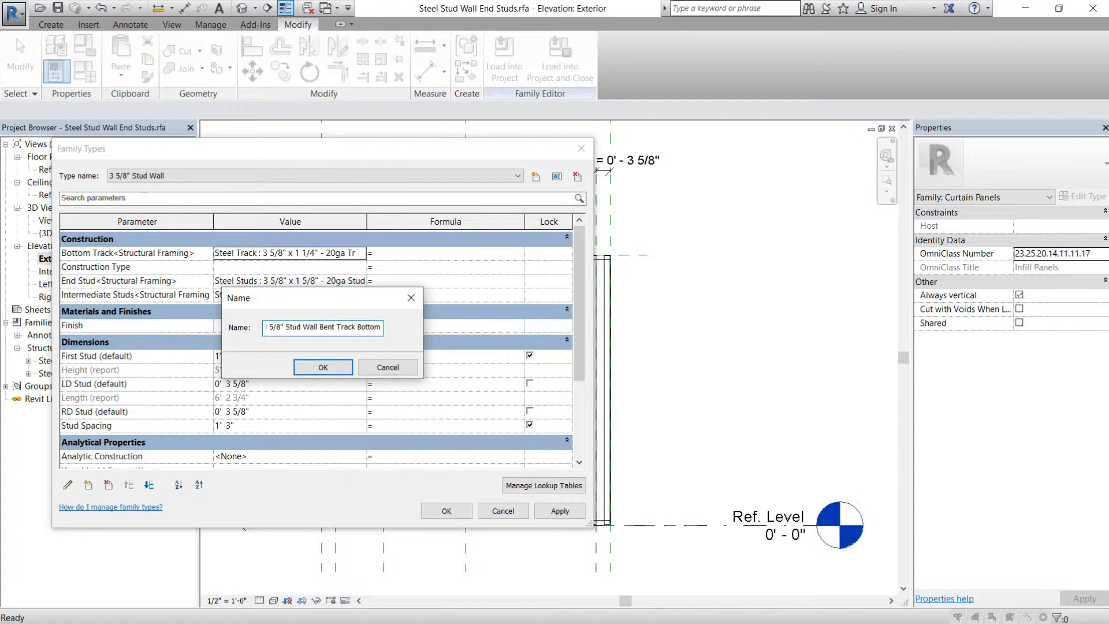
{"action": "left_click", "coordinate": [323, 366]}
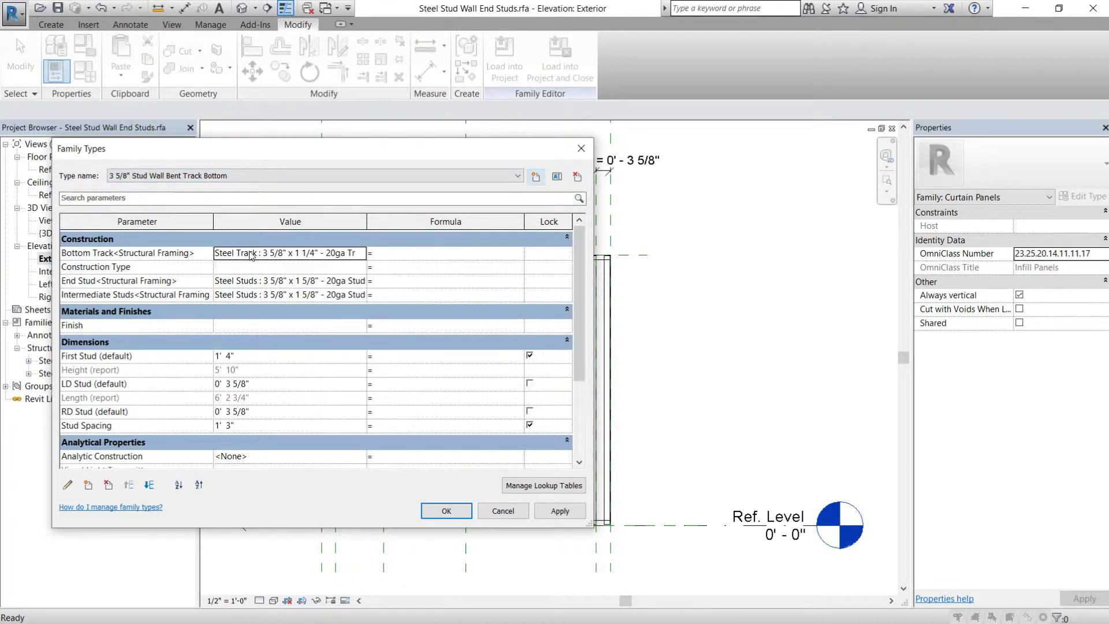
- Set the Bottom Track parameter of the new type to Steel Track : 3 5/8" Track Bent and apply it to the panel
{"action": "left_click", "coordinate": [294, 253]}
{"action": "left_click", "coordinate": [349, 254]}
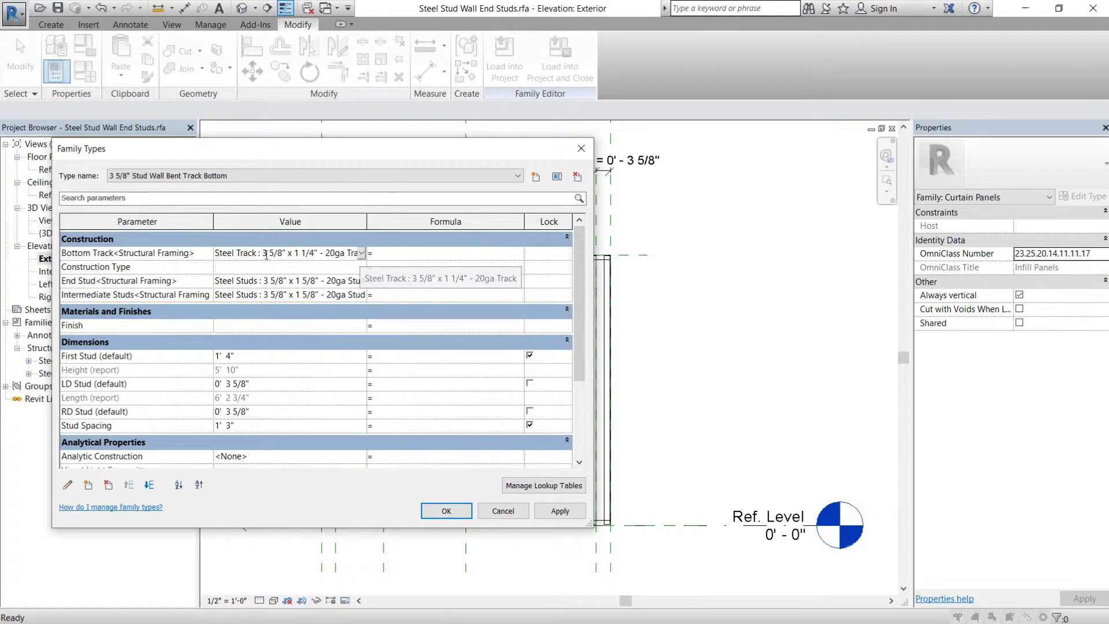
{"action": "left_click", "coordinate": [361, 253]}
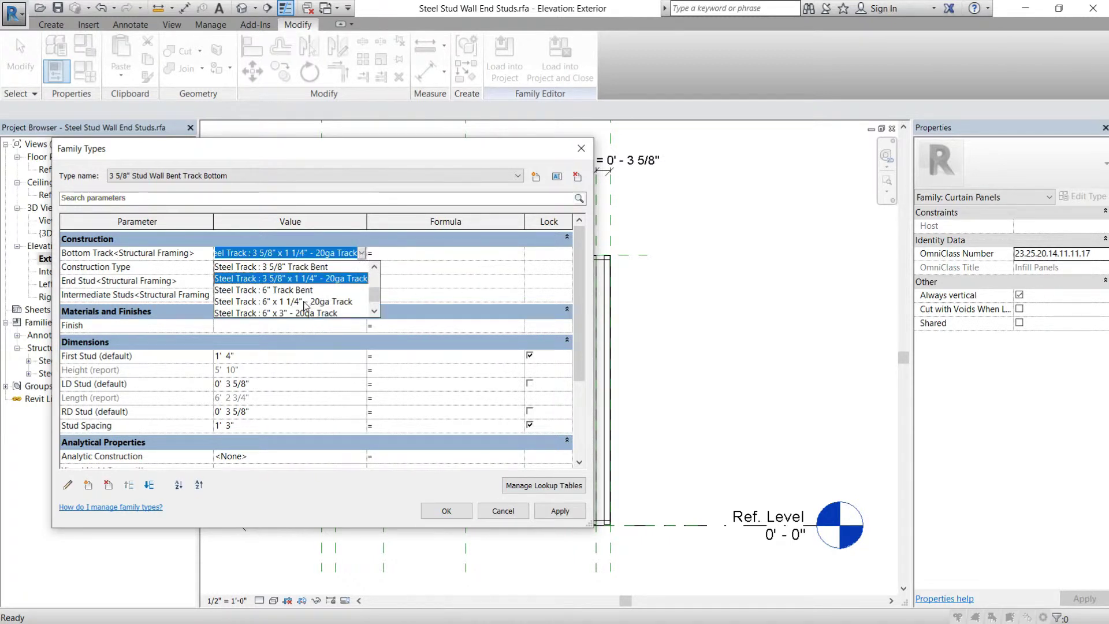
{"action": "left_click", "coordinate": [287, 268]}
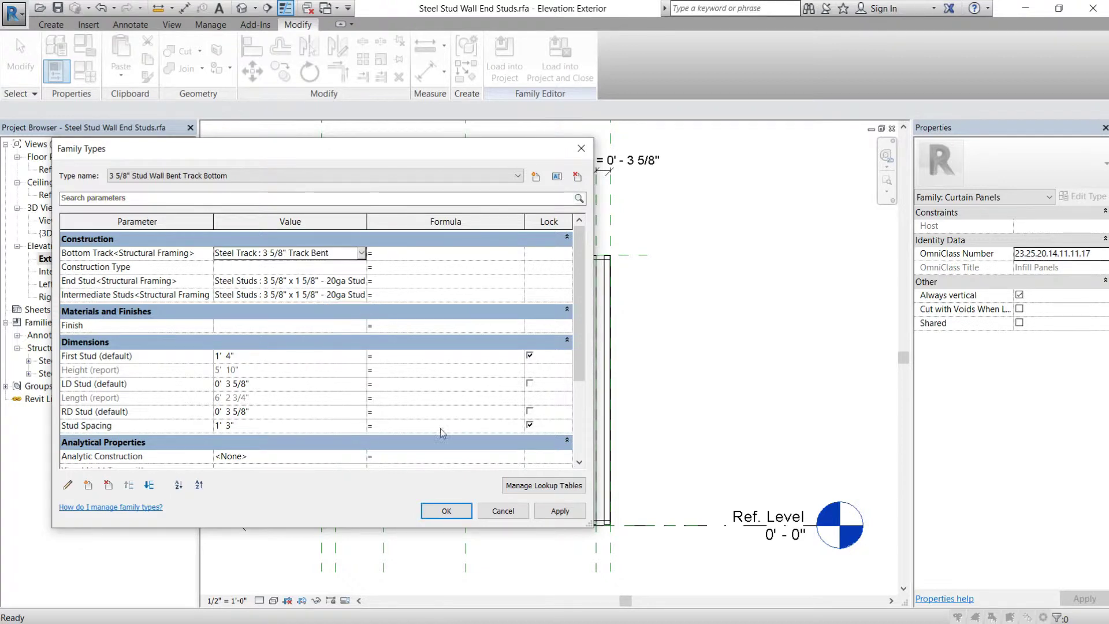
{"action": "left_click", "coordinate": [460, 512]}
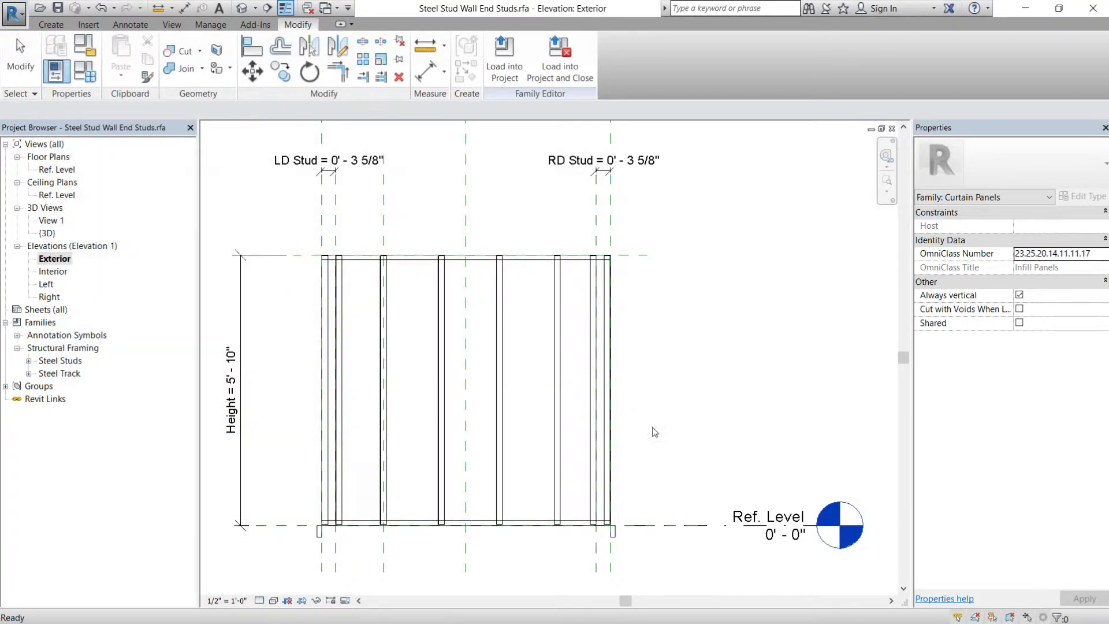
- Label the top track with a new type parameter named Top Track, grouped under Construction
{"action": "left_click", "coordinate": [580, 265]}
{"action": "left_click", "coordinate": [239, 111]}
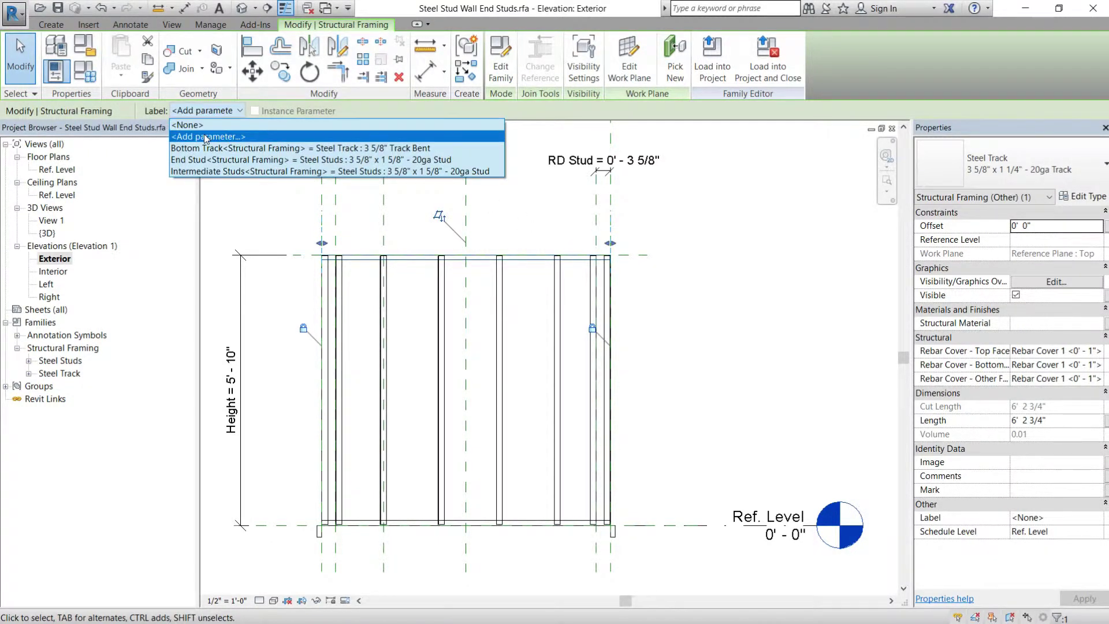
{"action": "left_click", "coordinate": [208, 137]}
{"action": "type", "text": "Top"}
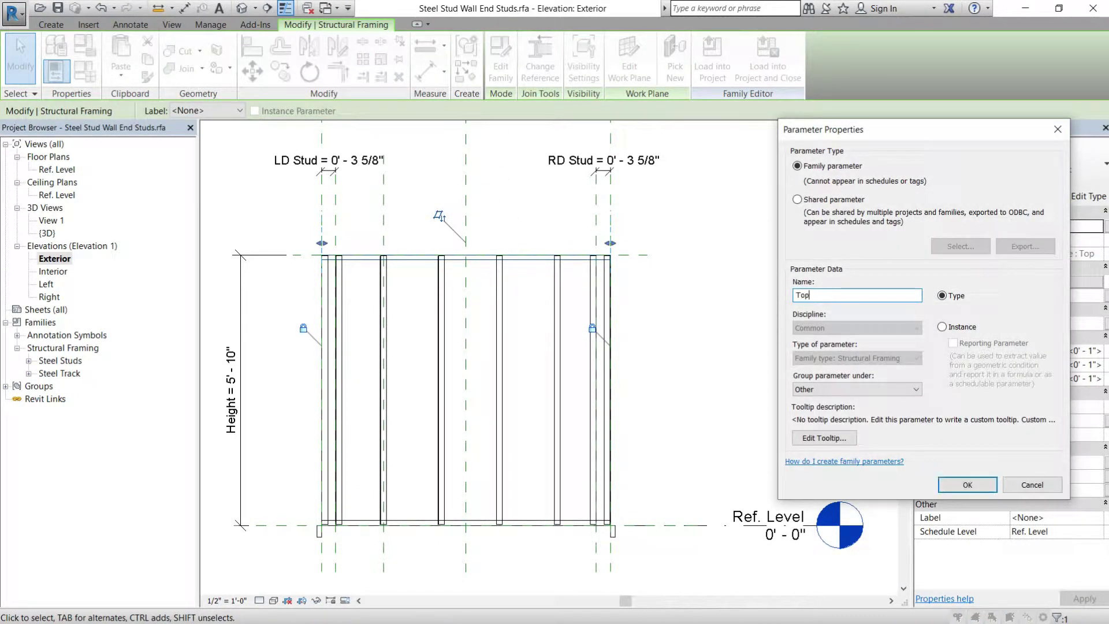
{"action": "type", "text": " Track"}
{"action": "left_click", "coordinate": [913, 390]}
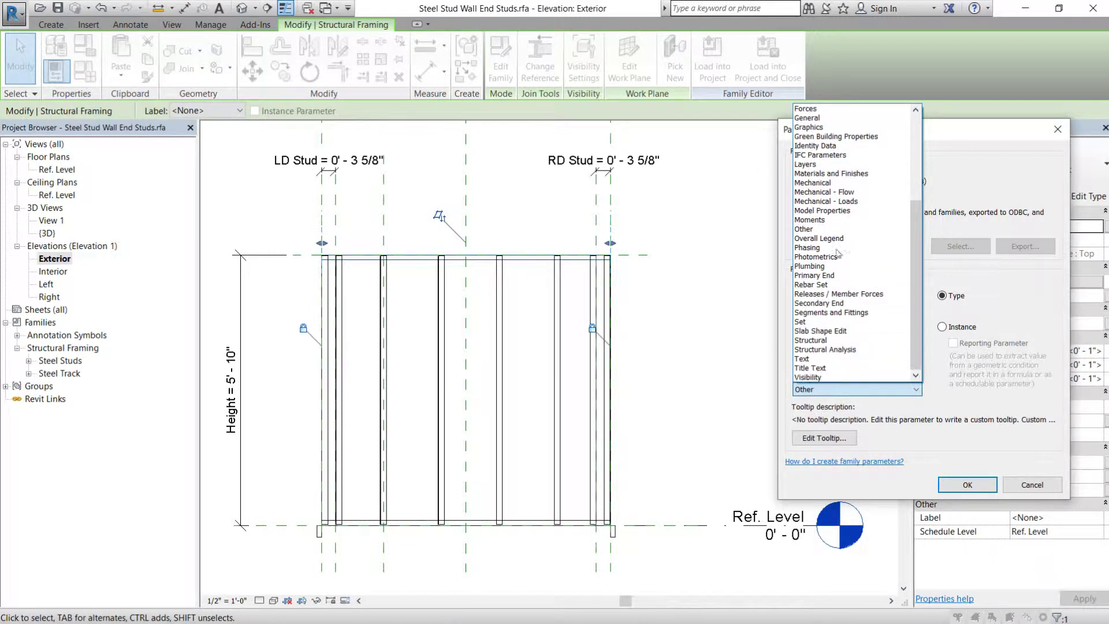
{"action": "scroll", "coordinate": [845, 164], "scroll_direction": "up", "scroll_amount": 3}
{"action": "scroll", "coordinate": [844, 165], "scroll_direction": "up", "scroll_amount": 3}
{"action": "left_click", "coordinate": [838, 144]}
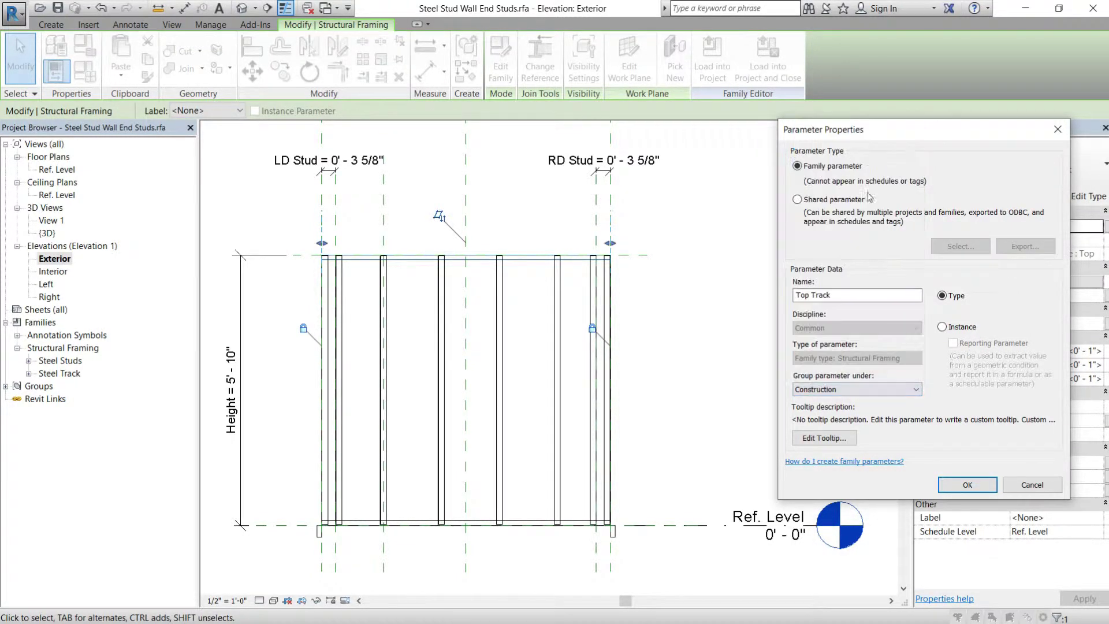
{"action": "left_click", "coordinate": [968, 484]}
{"action": "key", "text": "Escape"}
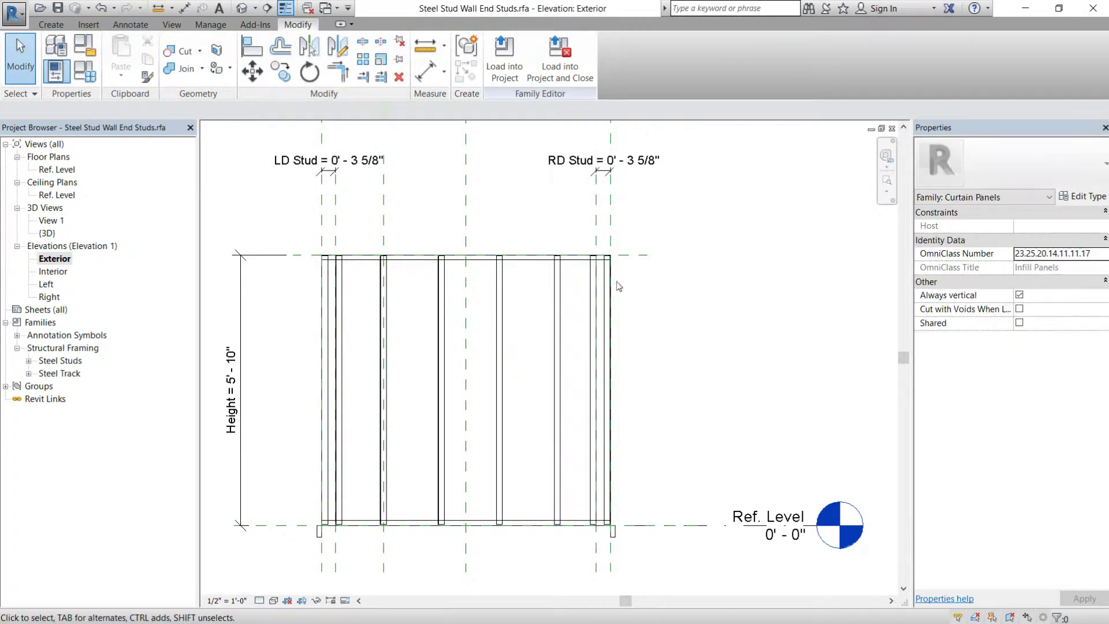
{"action": "left_click", "coordinate": [581, 265]}
{"action": "key", "text": "Escape"}
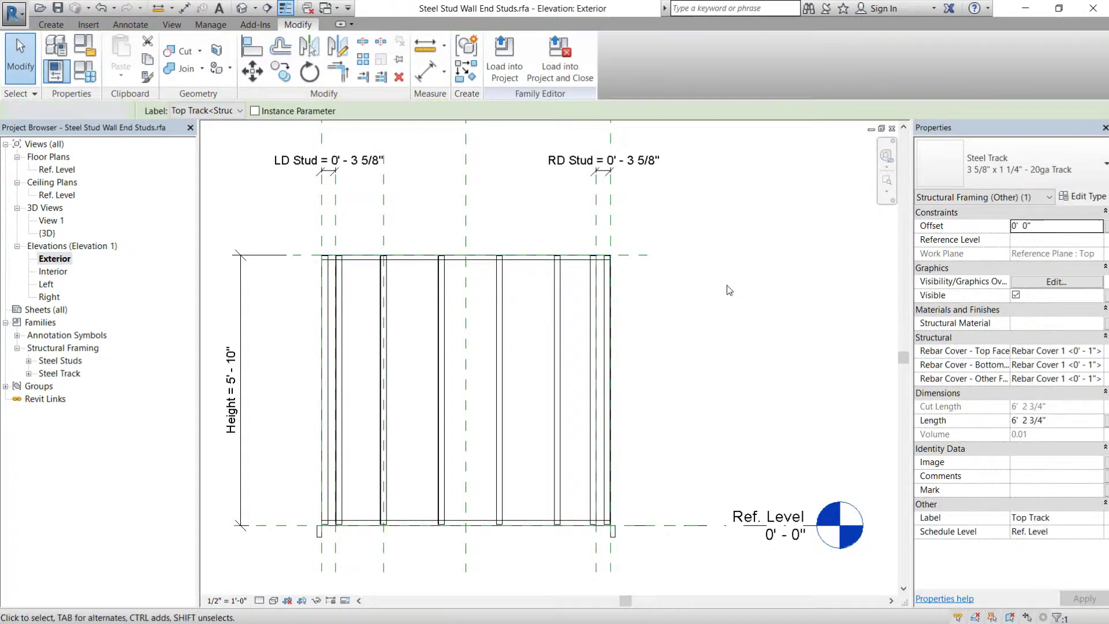
- Create another family type named 3 5/8" Stud Wall Bent Track Top
{"action": "left_click", "coordinate": [85, 74]}
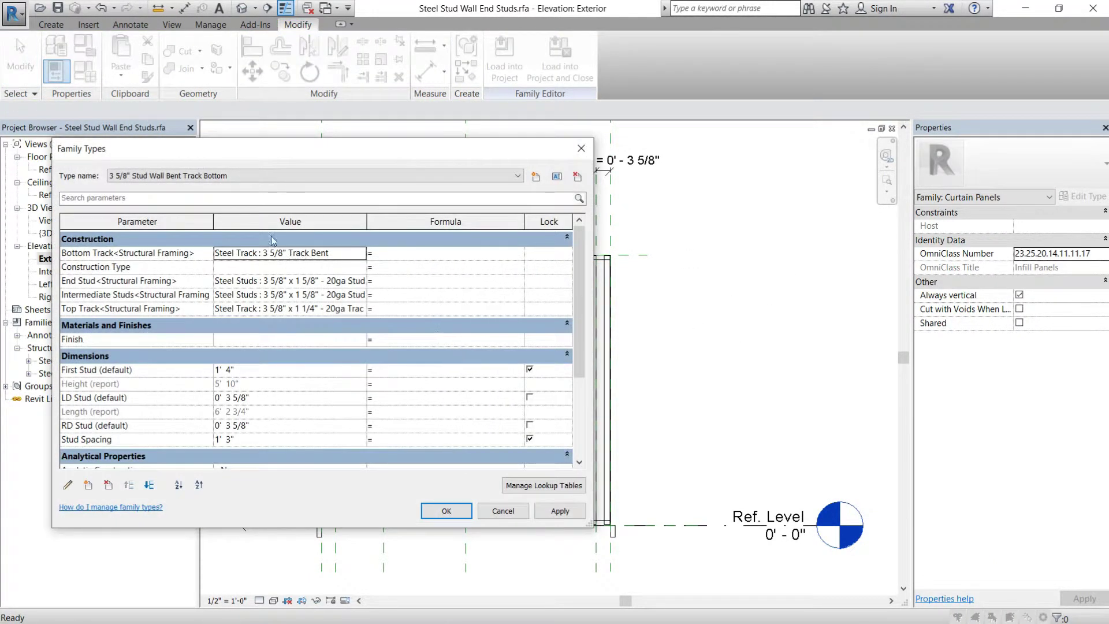
{"action": "left_click", "coordinate": [536, 177]}
{"action": "type", "text": "3 5/8\" Stud Wall Bent Track Top"}
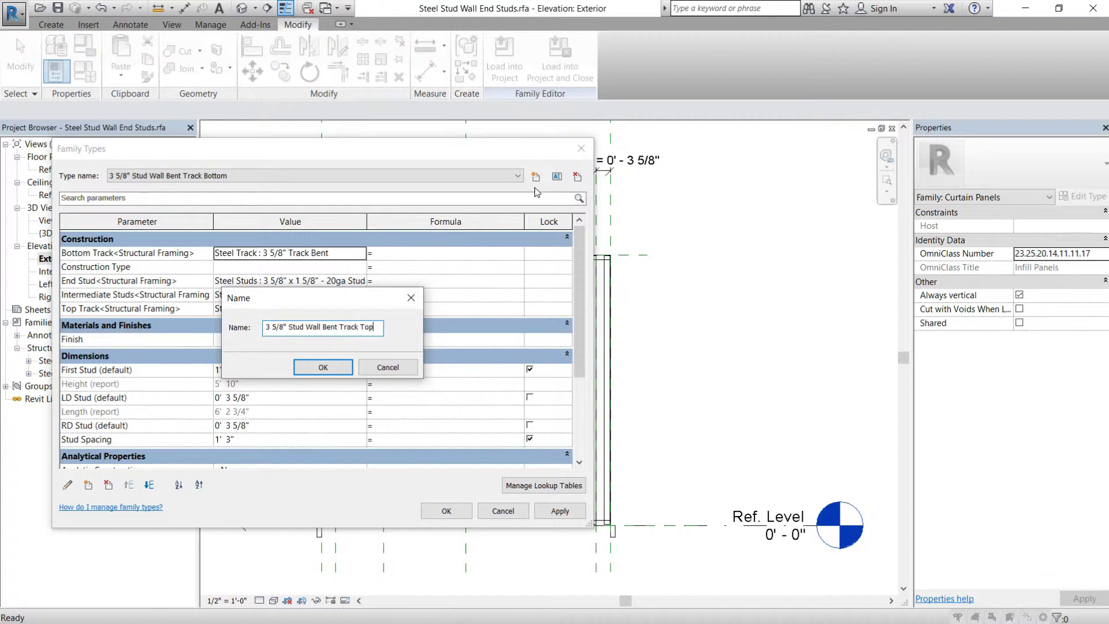
{"action": "left_click", "coordinate": [324, 367]}
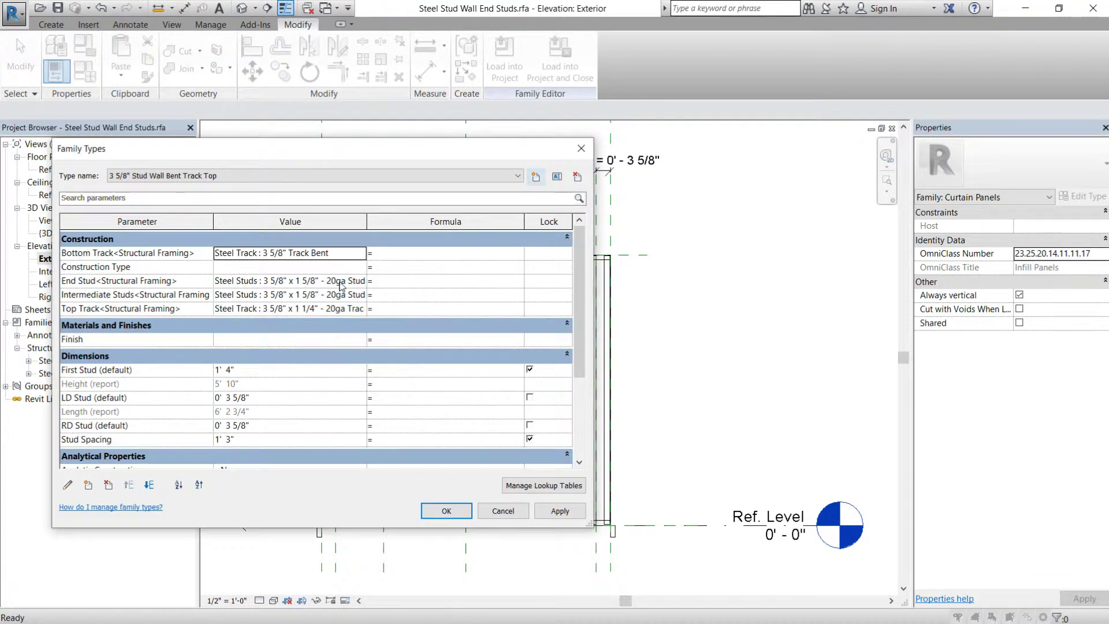
- Set the type's Bottom Track to Steel Track : 3 5/8" x 1 1/4" - 20ga Track and its Top Track to Steel Track : 3 5/8" Track Bent
{"action": "left_click", "coordinate": [341, 260]}
{"action": "left_click", "coordinate": [362, 253]}
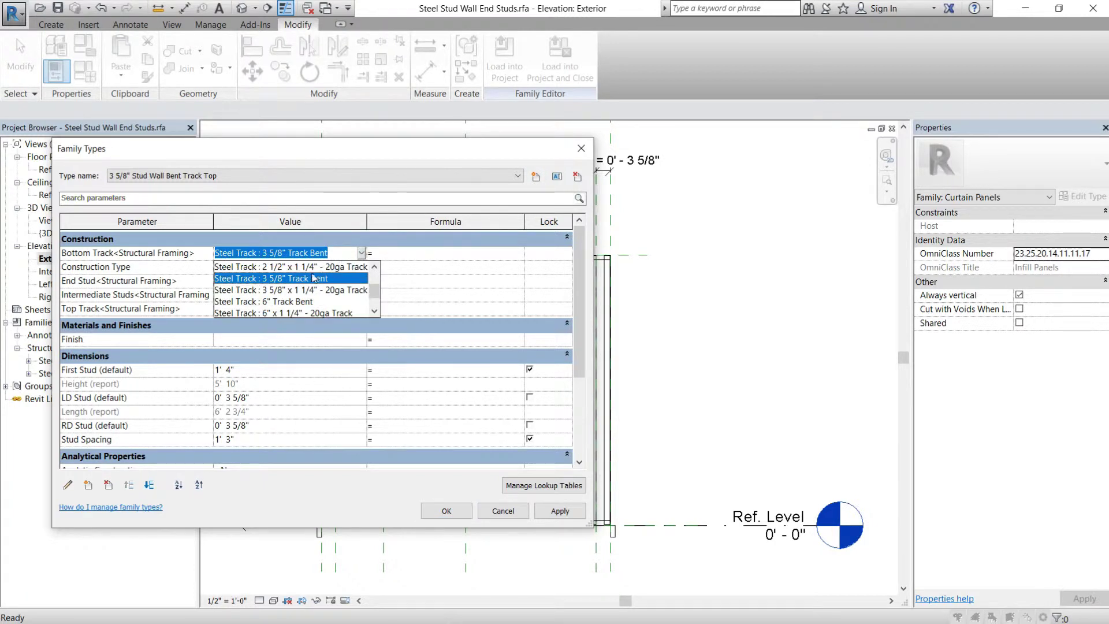
{"action": "left_click", "coordinate": [301, 290]}
{"action": "left_click", "coordinate": [339, 311]}
{"action": "left_click", "coordinate": [362, 309]}
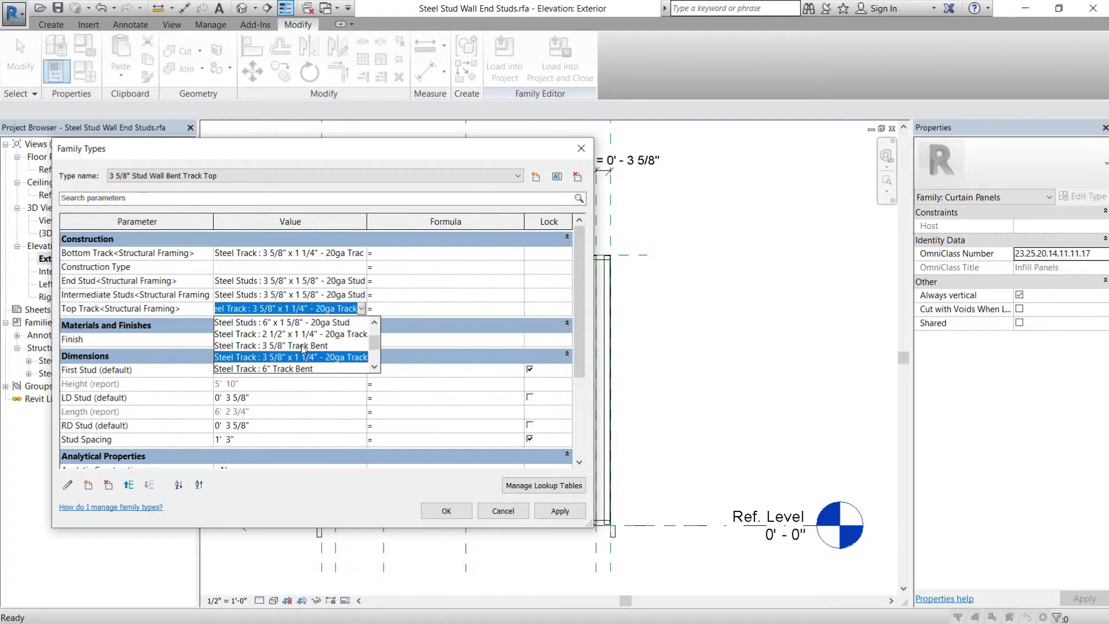
{"action": "scroll", "coordinate": [300, 349], "scroll_direction": "up", "scroll_amount": 1}
{"action": "scroll", "coordinate": [315, 361], "scroll_direction": "down", "scroll_amount": 1}
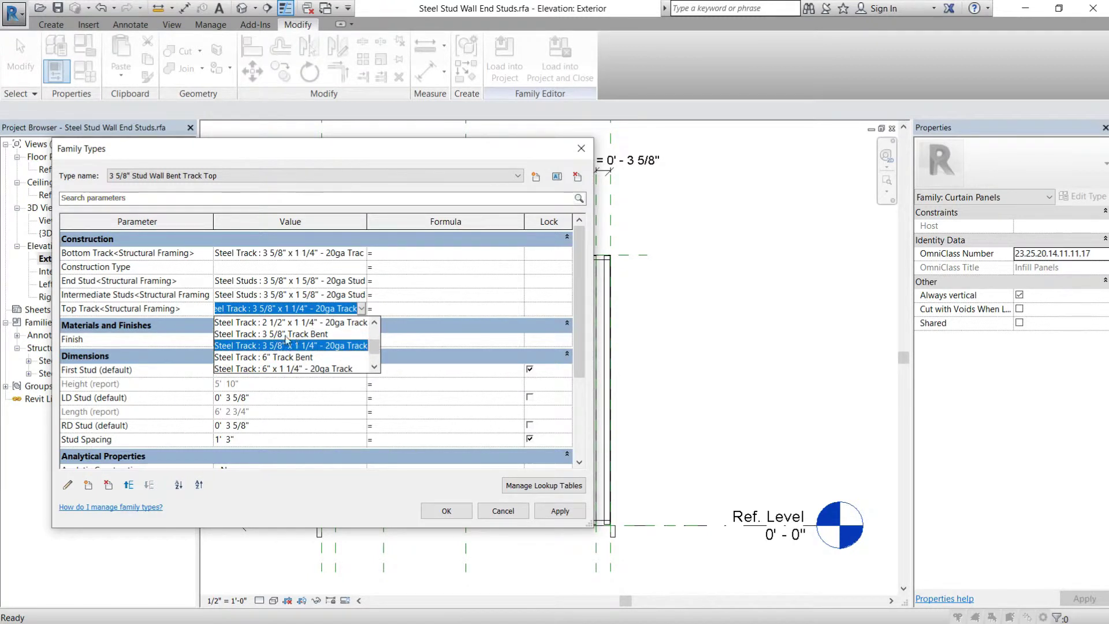
{"action": "left_click", "coordinate": [275, 336]}
{"action": "left_click", "coordinate": [445, 509]}
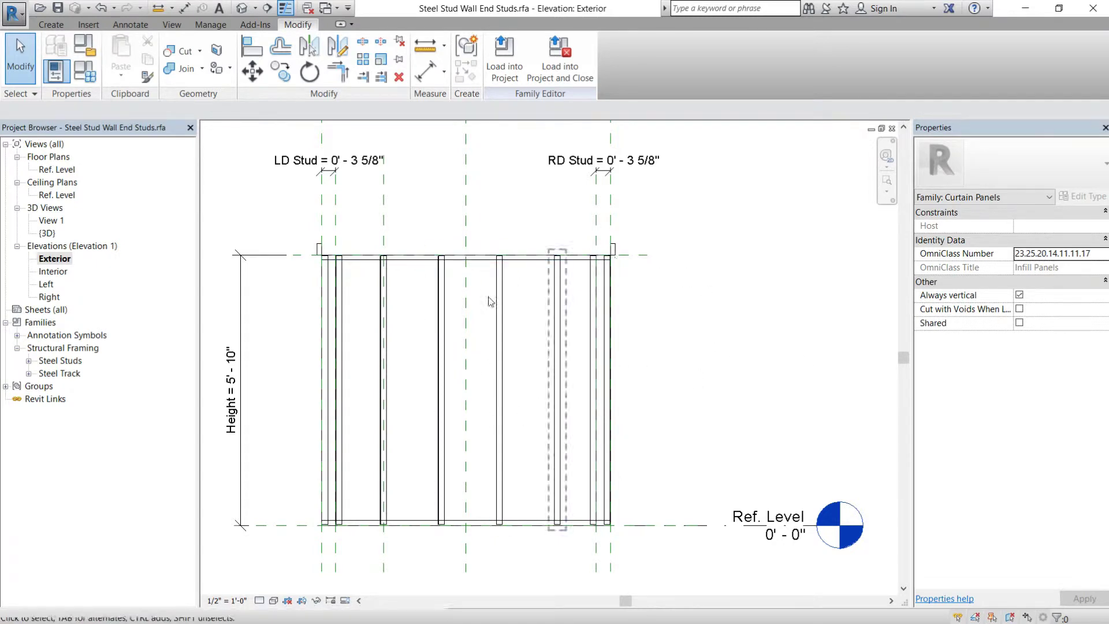
- Review the bent top track type's parameters, including the end stud visibility settings, and glance at the Ref. Level floor plan
{"action": "left_click", "coordinate": [84, 71]}
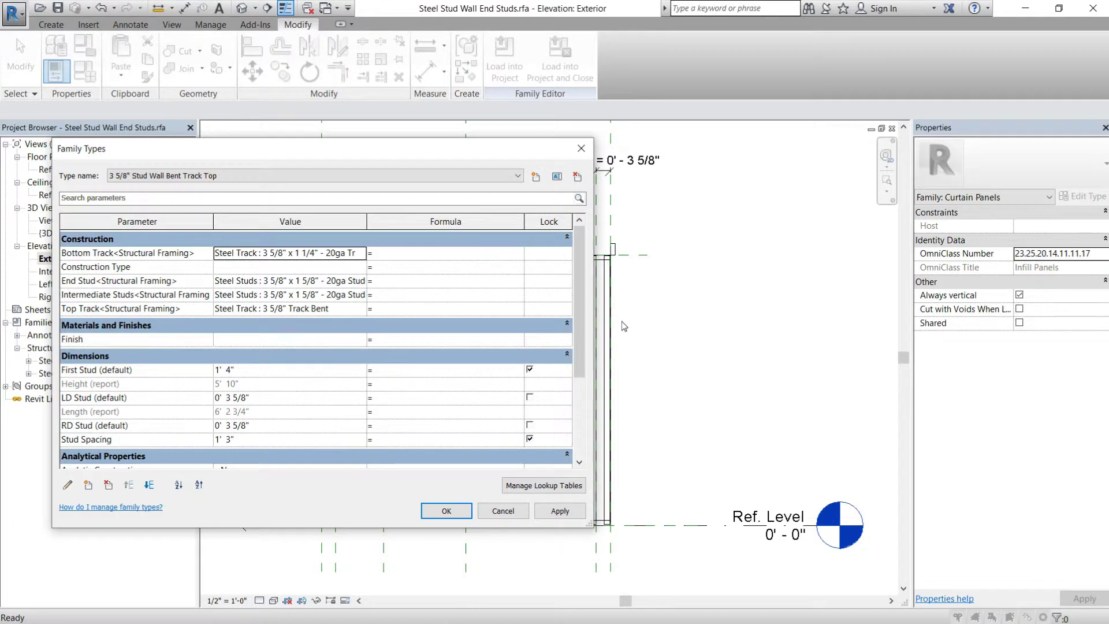
{"action": "left_click", "coordinate": [446, 510]}
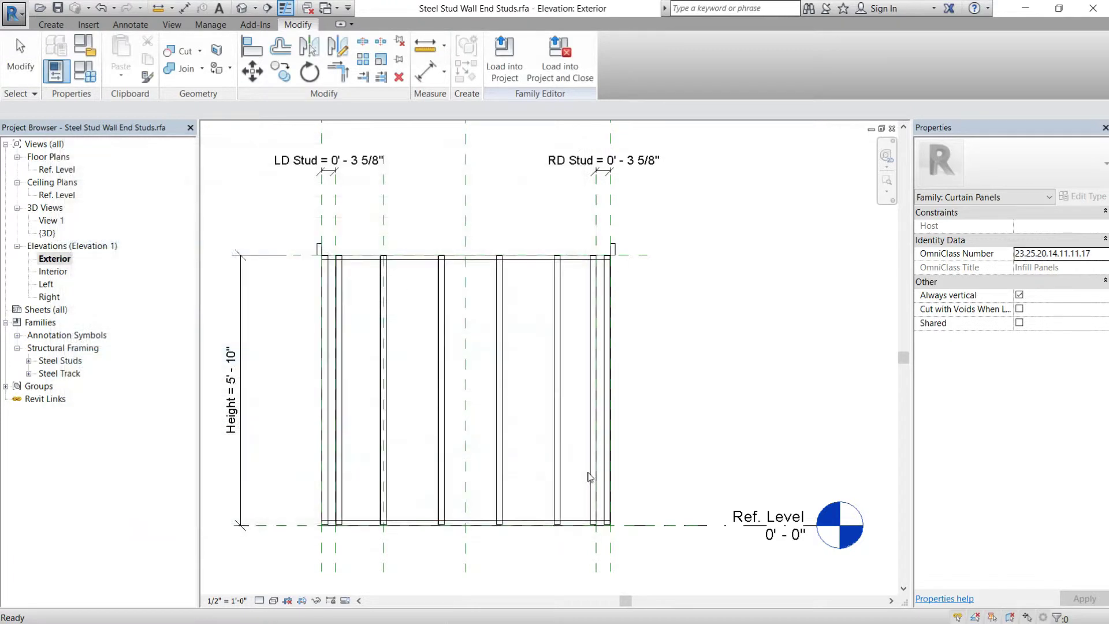
{"action": "left_click", "coordinate": [85, 72]}
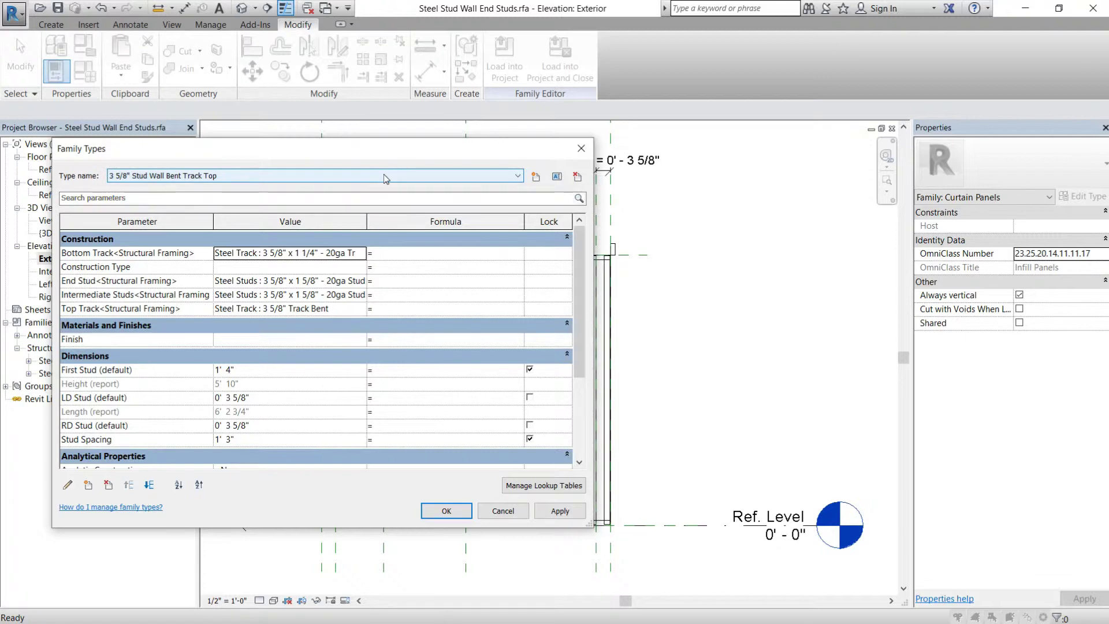
{"action": "scroll", "coordinate": [283, 417], "scroll_direction": "down", "scroll_amount": 4}
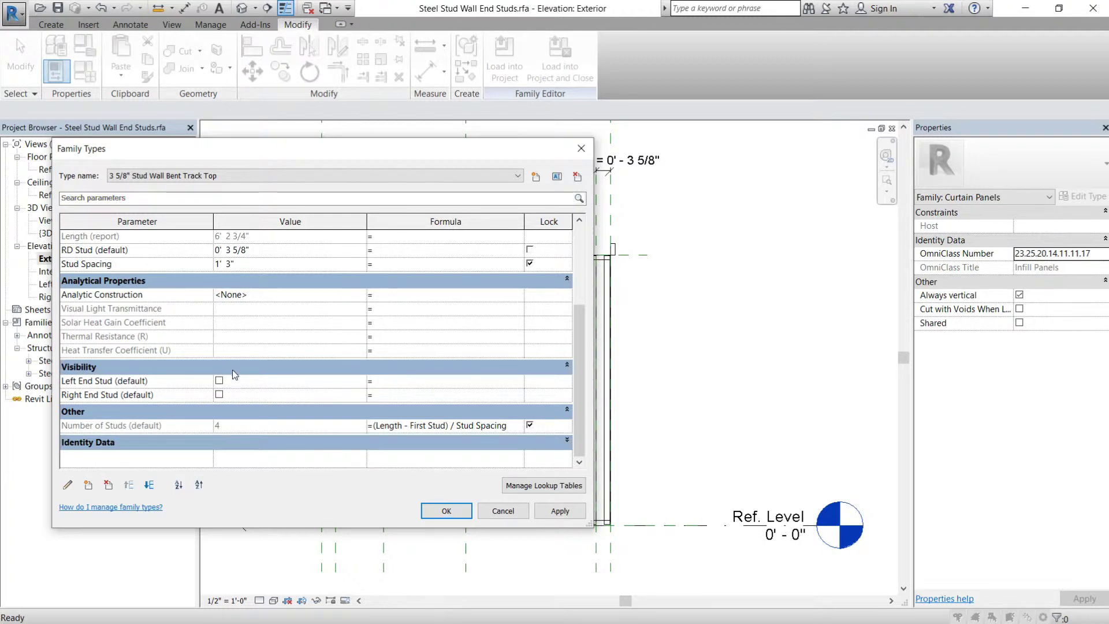
{"action": "left_click", "coordinate": [455, 515]}
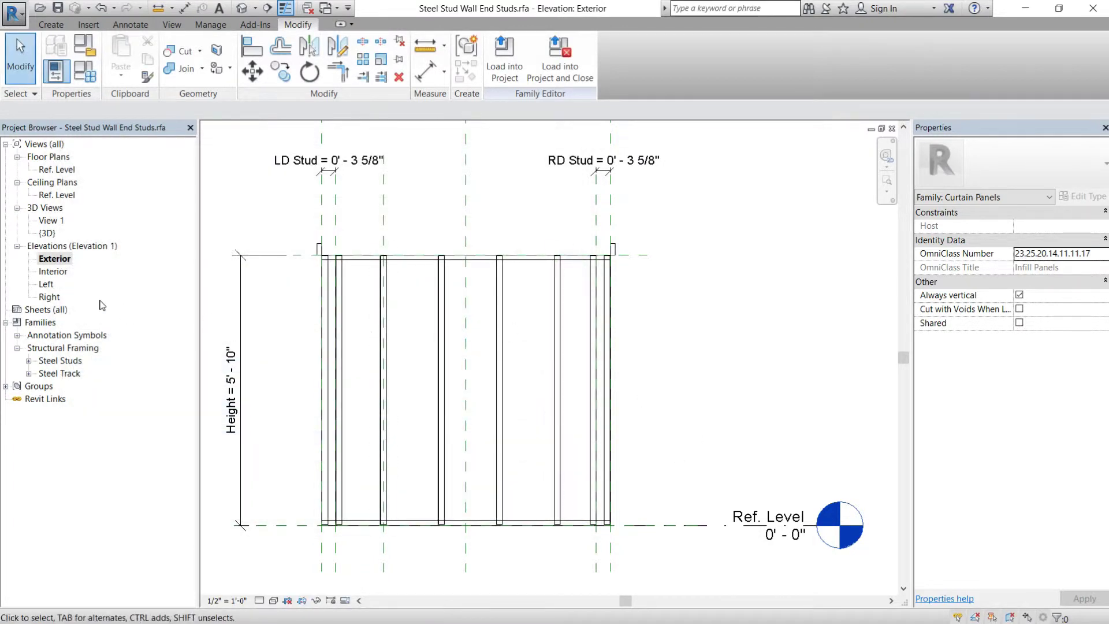
{"action": "double_click", "coordinate": [58, 173]}
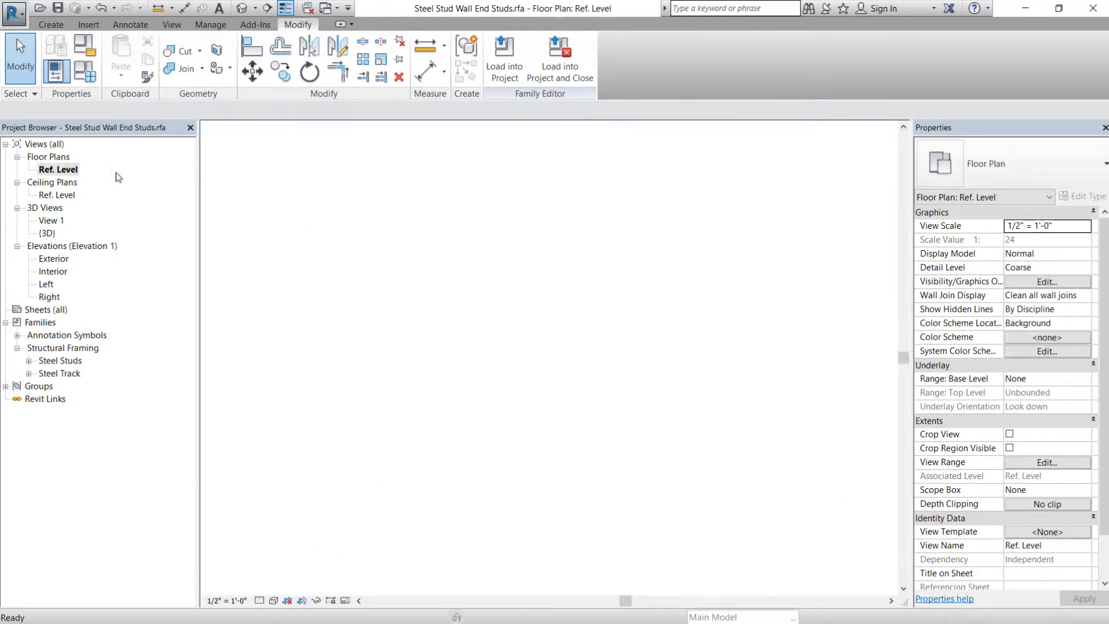
{"action": "key", "text": "ctrl+Tab"}
- Inspect the Left reference plane and the properties of the end studs beside it in the Exterior elevation
{"action": "left_click", "coordinate": [362, 299]}
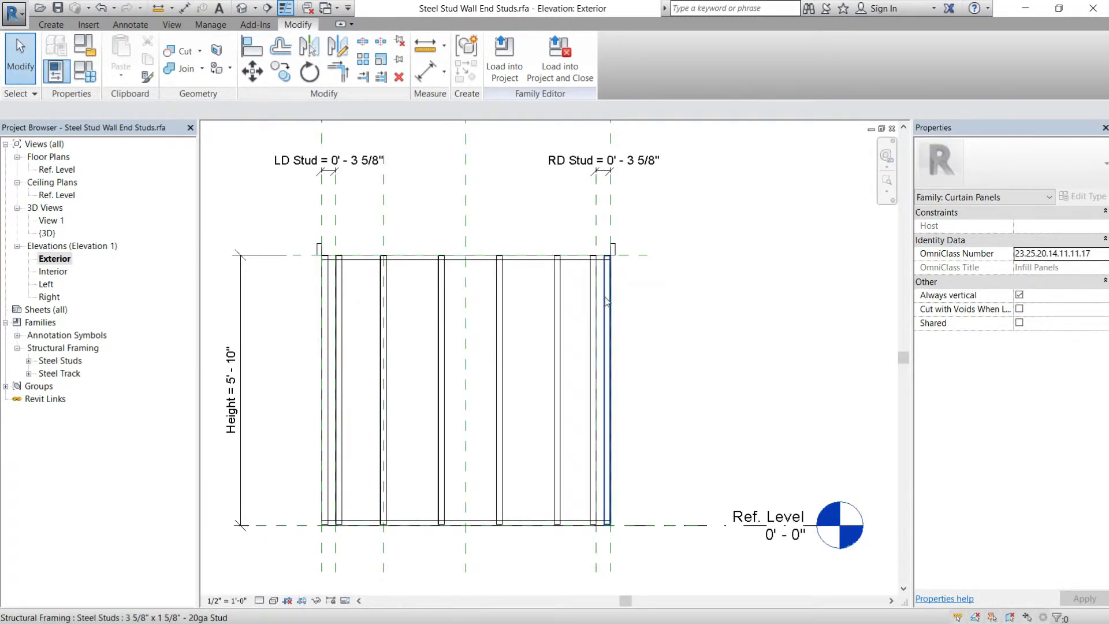
{"action": "left_click", "coordinate": [610, 215]}
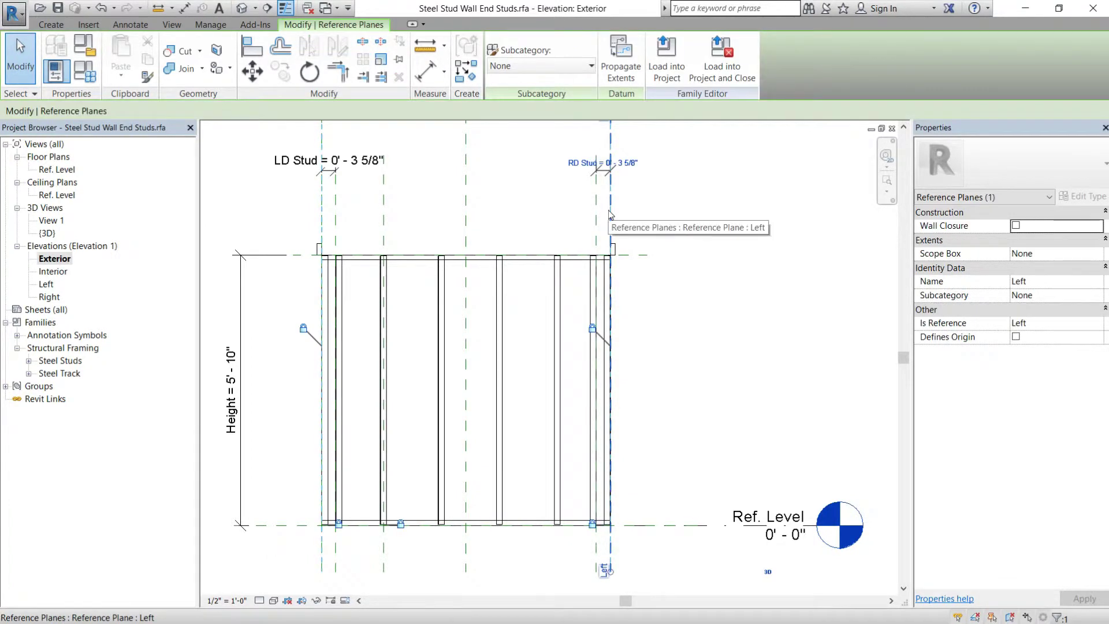
{"action": "middle_click_drag", "start_coordinate": [608, 568], "coordinate": [608, 542]}
{"action": "left_click", "coordinate": [639, 401]}
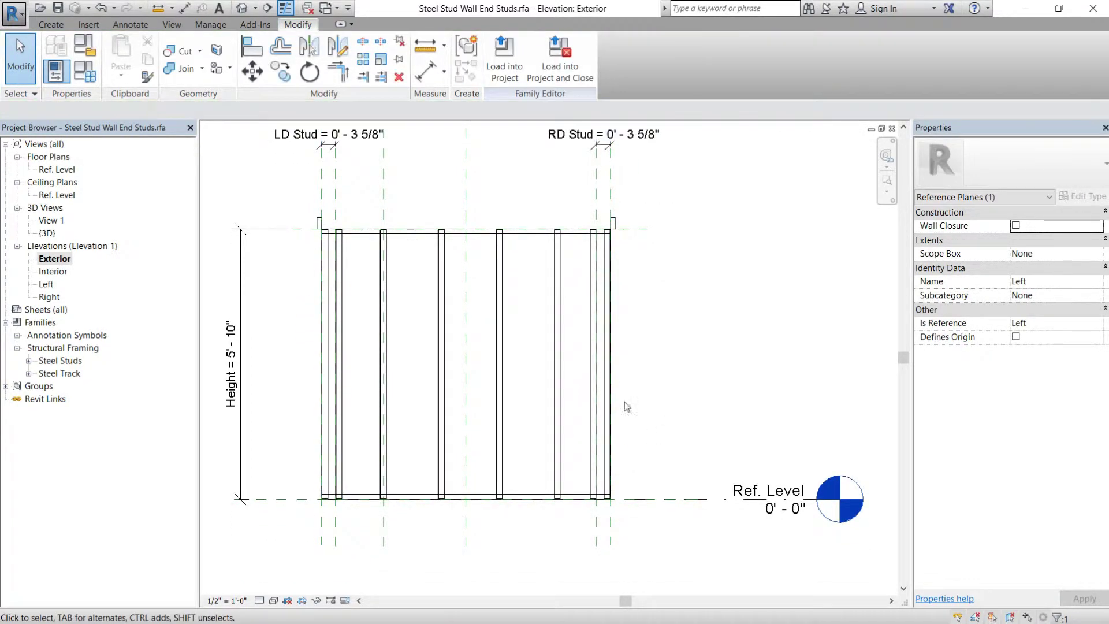
{"action": "left_click", "coordinate": [607, 414]}
{"action": "key", "text": "Escape"}
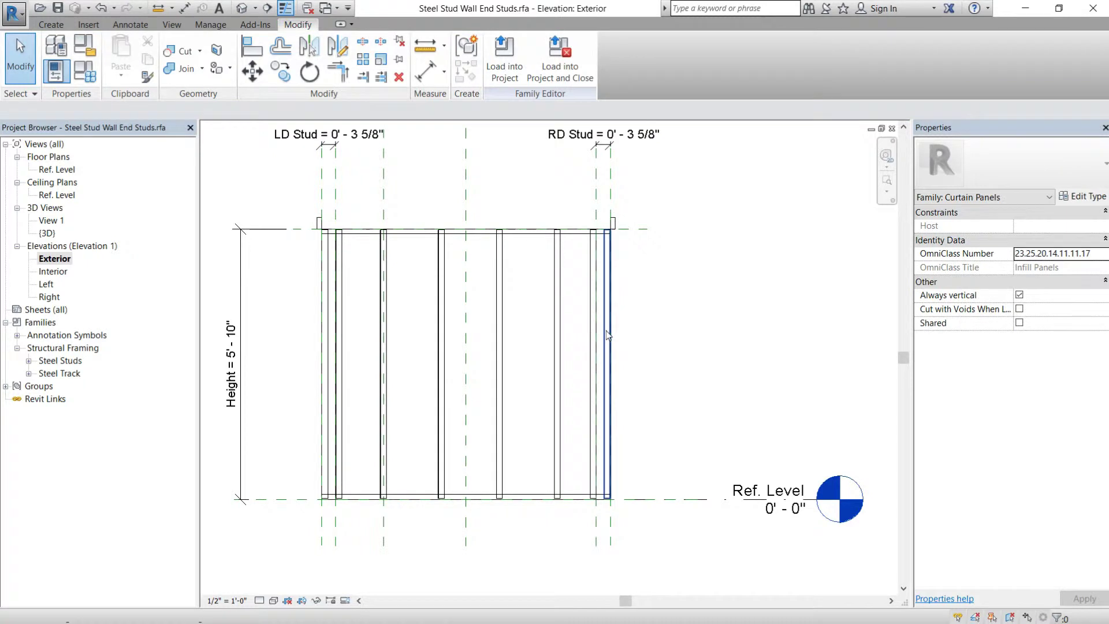
{"action": "left_click", "coordinate": [593, 370]}
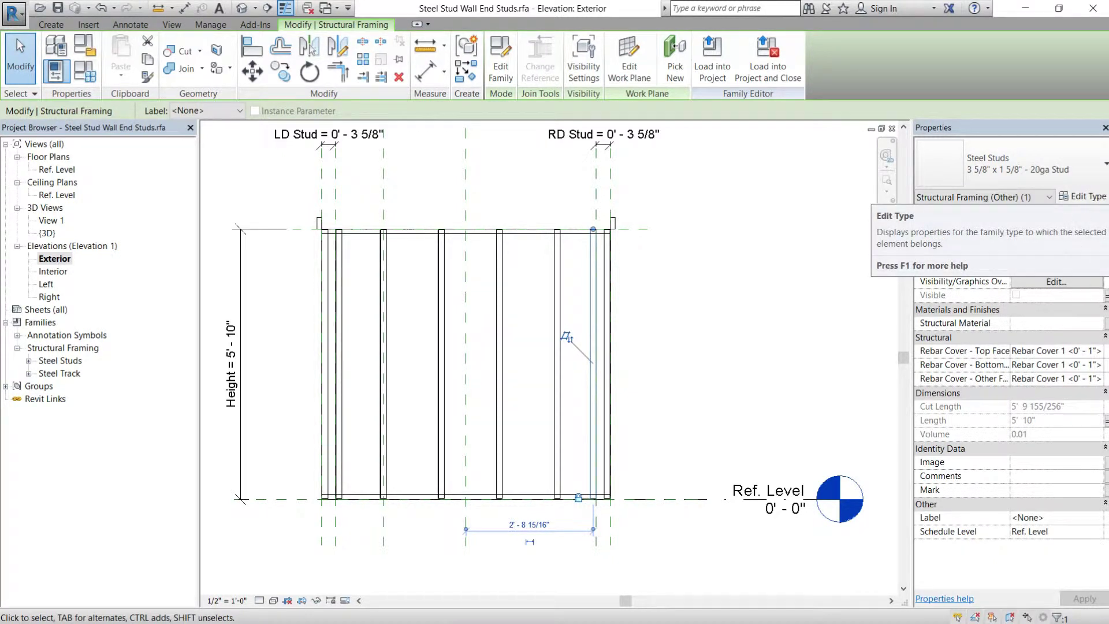
{"action": "key", "text": "Escape"}
- Rename the Left End Stud visibility parameter as Left Nailer Stud in the family types
{"action": "left_click", "coordinate": [85, 72]}
{"action": "scroll", "coordinate": [131, 375], "scroll_direction": "down", "scroll_amount": 4}
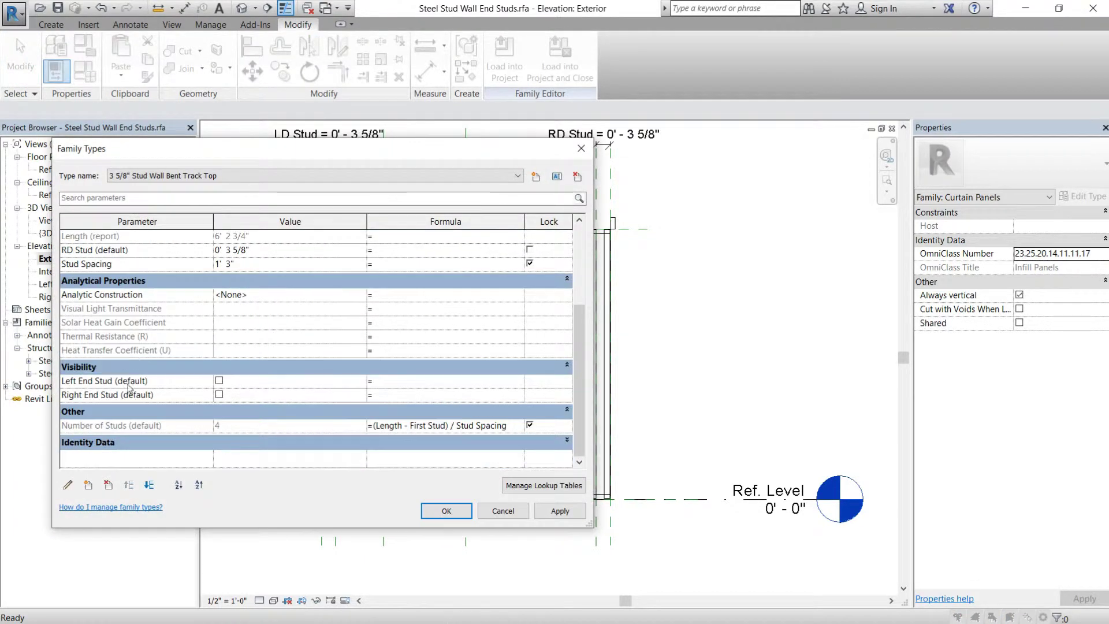
{"action": "scroll", "coordinate": [134, 379], "scroll_direction": "down", "scroll_amount": 1}
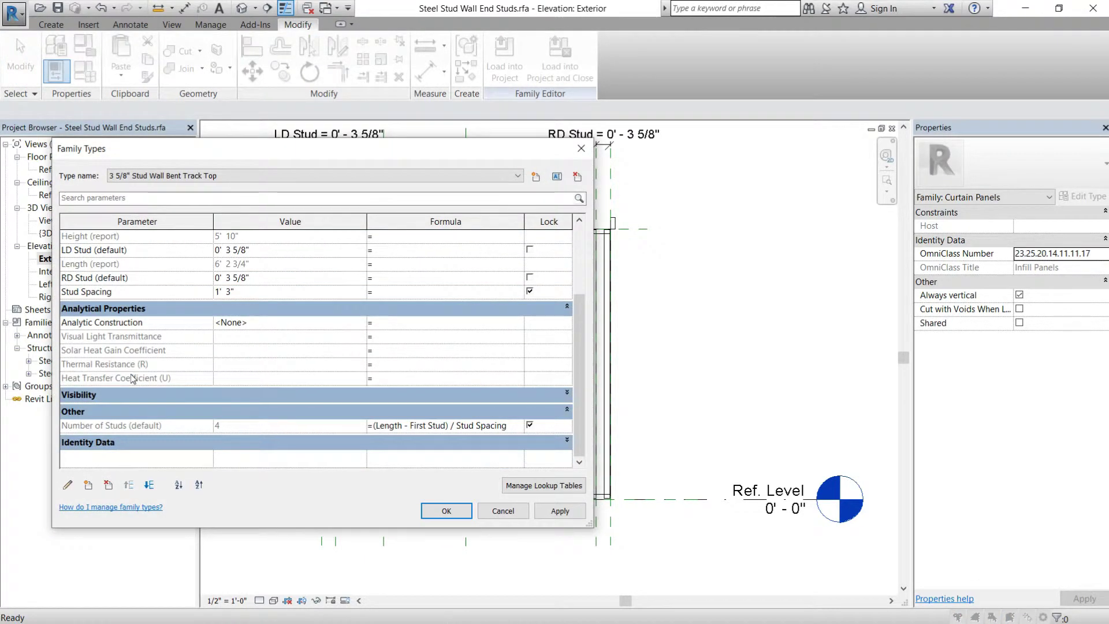
{"action": "left_click", "coordinate": [96, 397]}
{"action": "left_click", "coordinate": [143, 409]}
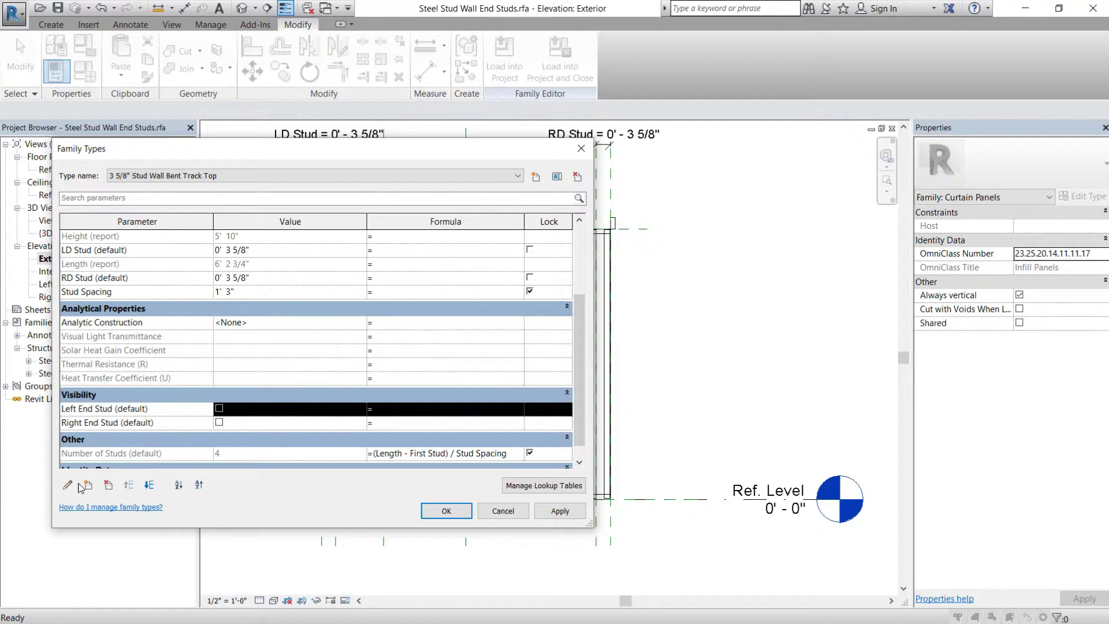
{"action": "scroll", "coordinate": [205, 429], "scroll_direction": "down", "scroll_amount": 1}
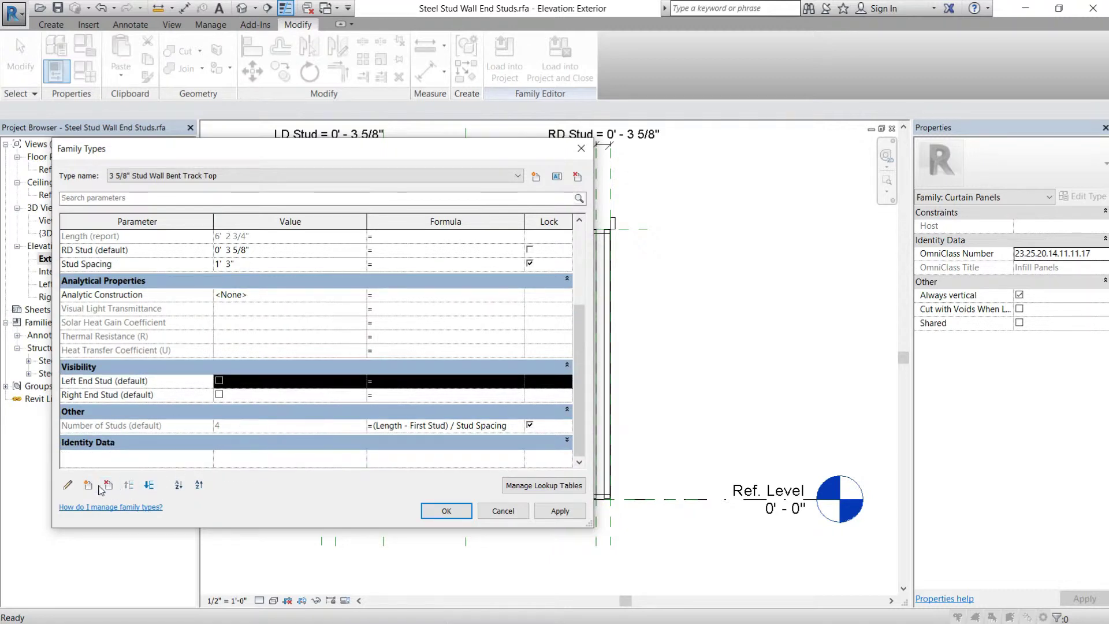
{"action": "left_click", "coordinate": [68, 485]}
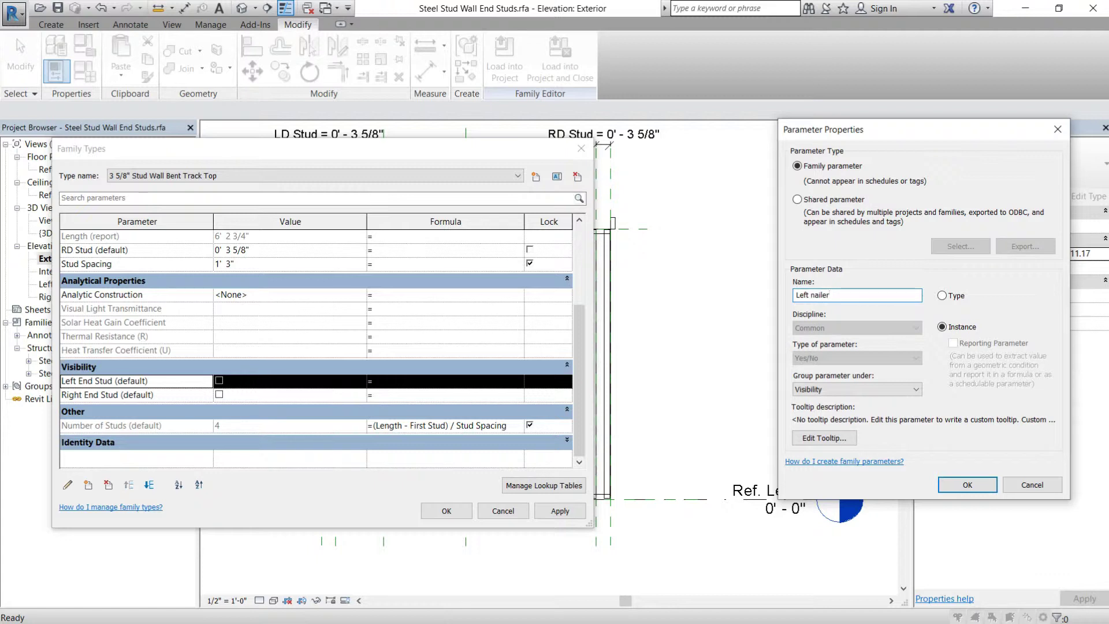
{"action": "type", "text": "N"}
{"action": "left_click", "coordinate": [968, 485]}
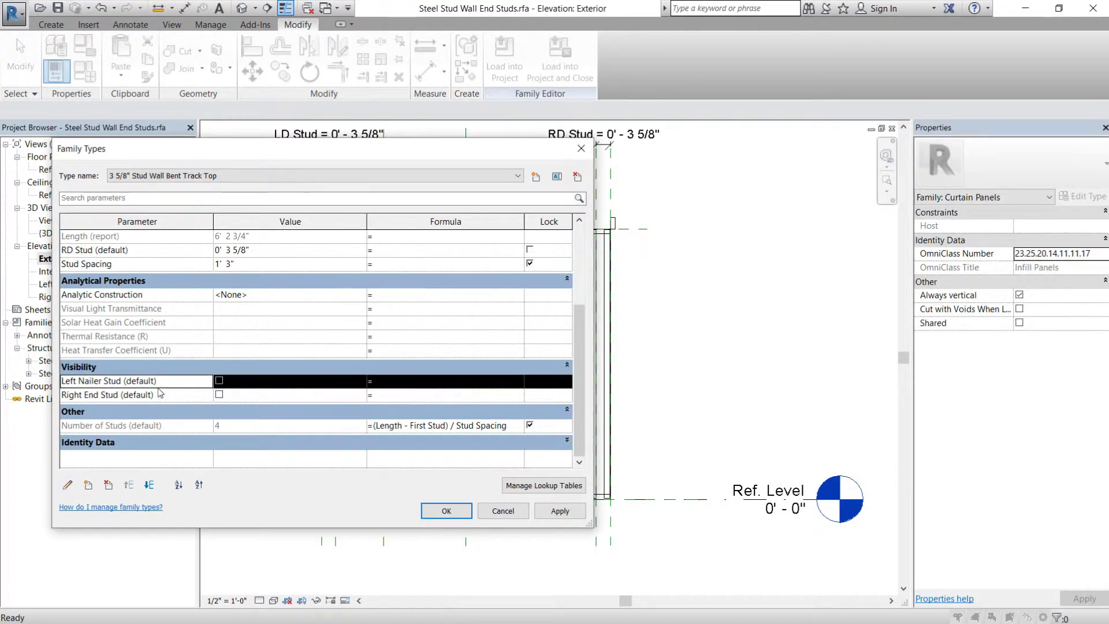
- Rename the Right End Stud visibility parameter as Right Nailer Stud and accept the family type changes
{"action": "left_click", "coordinate": [171, 395]}
{"action": "left_click", "coordinate": [68, 485]}
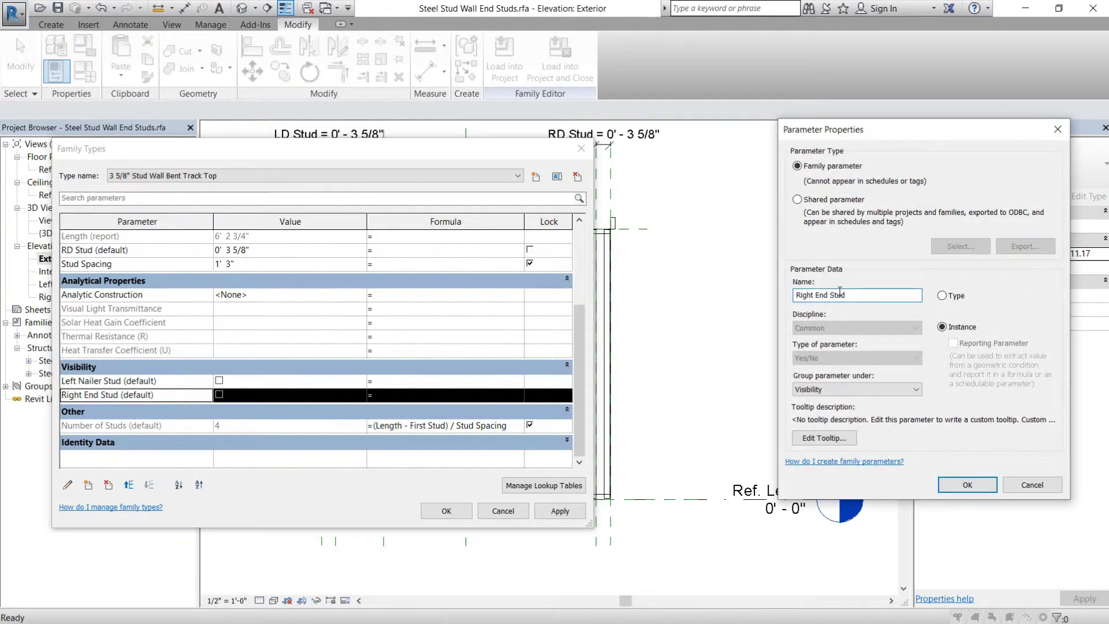
{"action": "key", "text": "BackSpace"}
{"action": "key", "text": "BackSpace"}
{"action": "key", "text": "BackSpace"}
{"action": "key", "text": "BackSpace"}
{"action": "type", "text": "n Nailer"}
{"action": "left_click", "coordinate": [965, 488]}
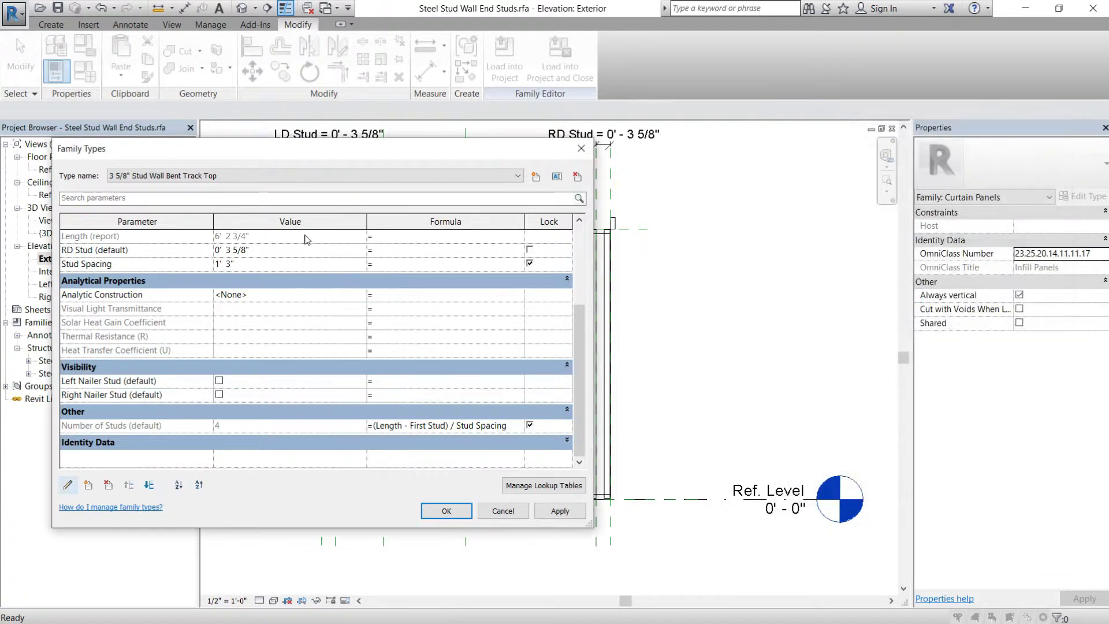
{"action": "left_click", "coordinate": [447, 511]}
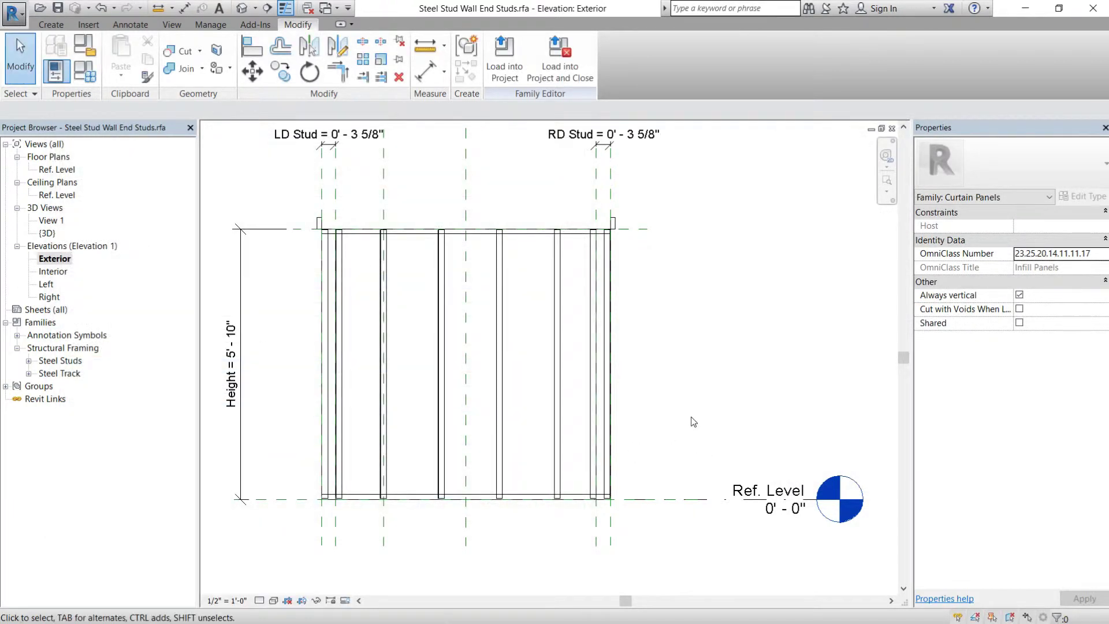
- Link the visibility of the outermost stud at the elevation's right end to a new type parameter, Left End Stud, grouped under Visibility
{"action": "left_click", "coordinate": [614, 389]}
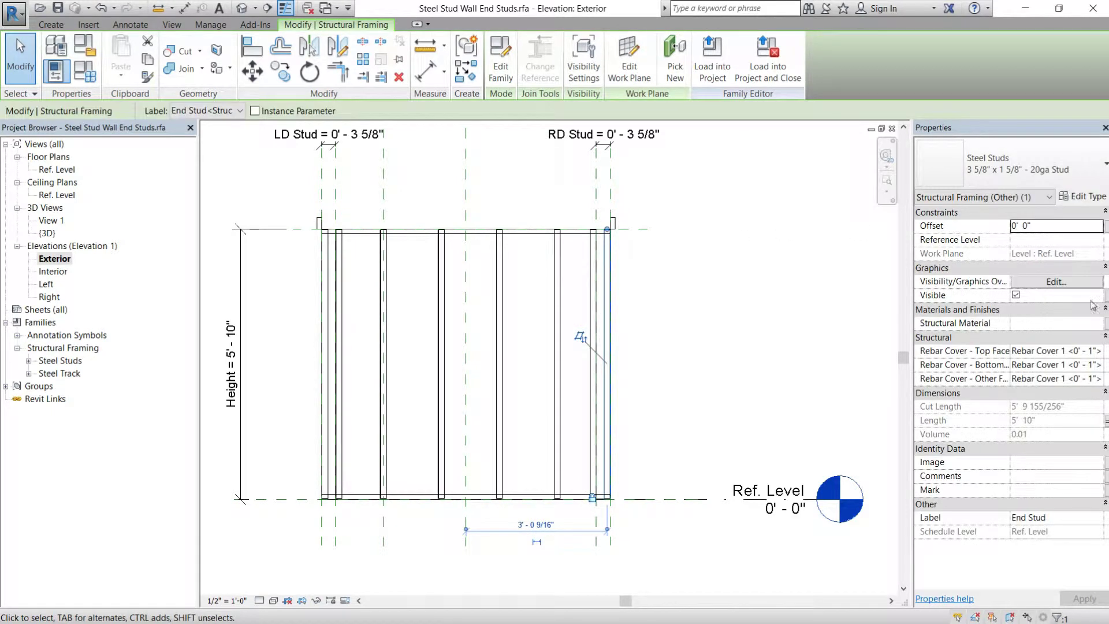
{"action": "left_click", "coordinate": [1107, 295]}
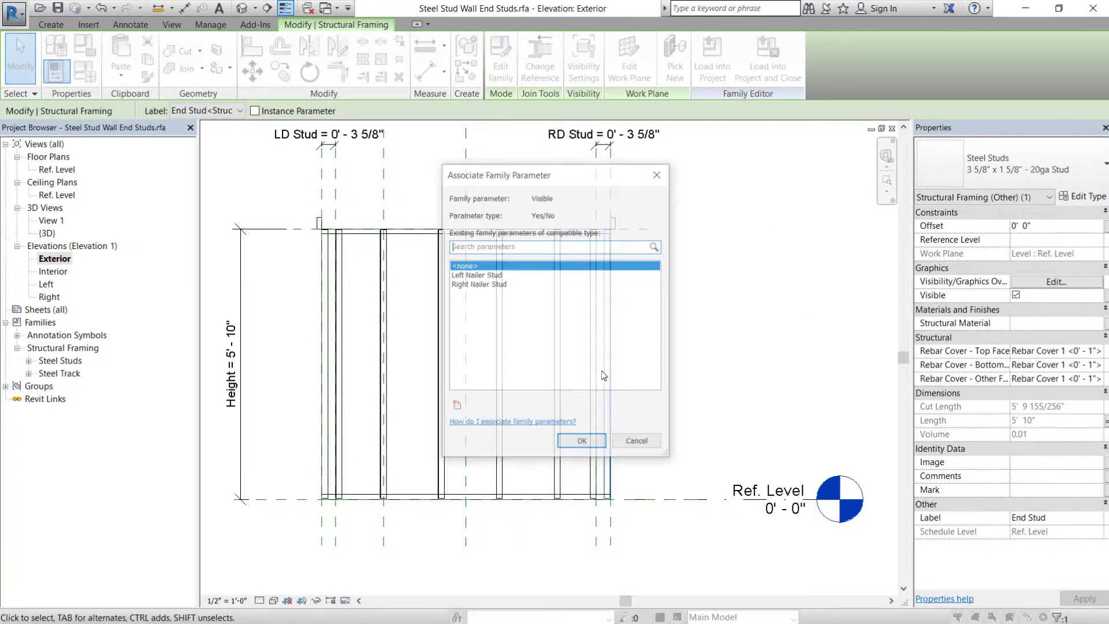
{"action": "left_click", "coordinate": [456, 406]}
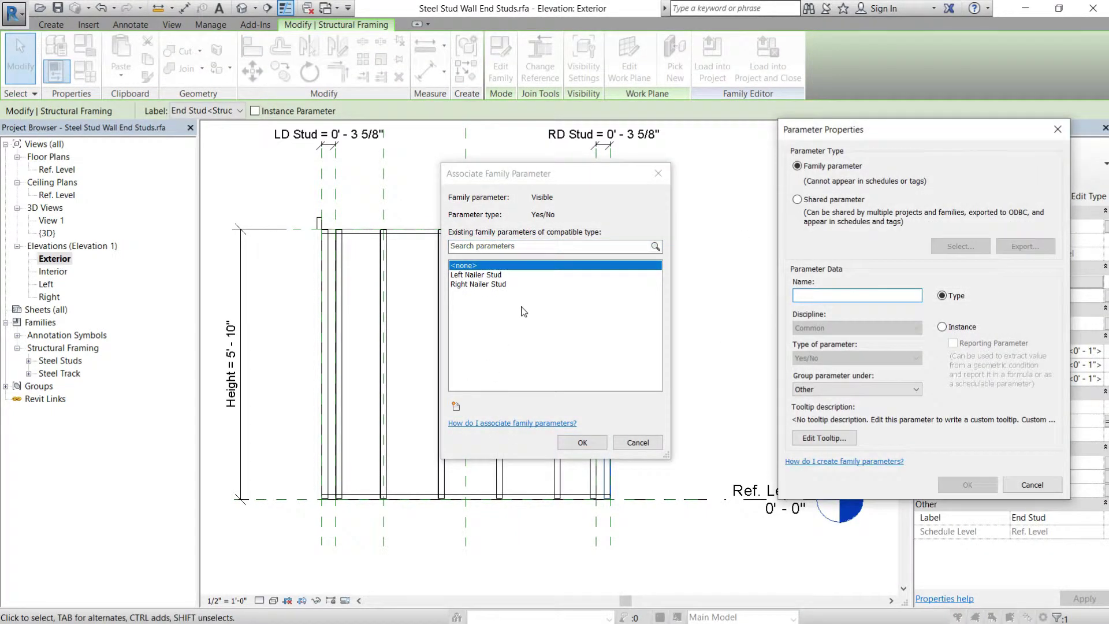
{"action": "type", "text": "Left"}
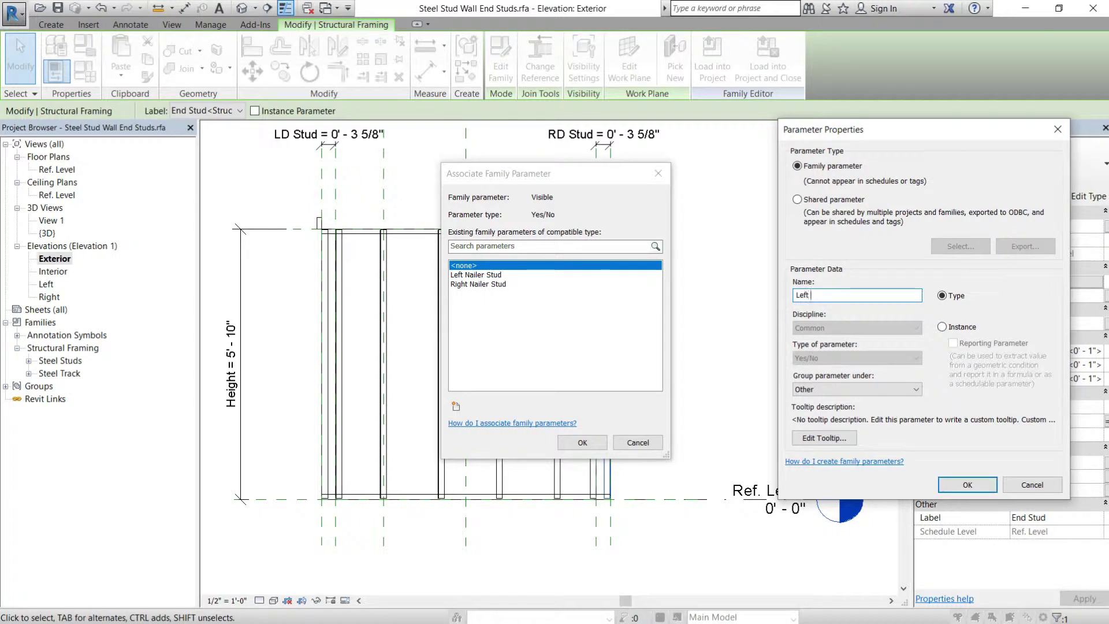
{"action": "type", "text": " End Stud"}
{"action": "left_click", "coordinate": [913, 390]}
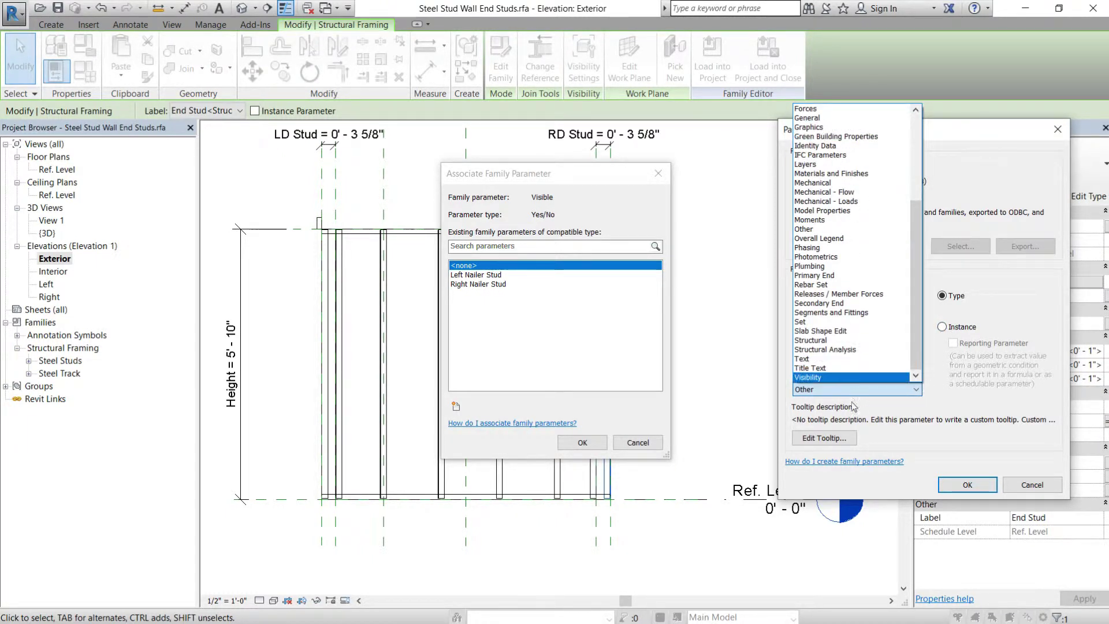
{"action": "left_click", "coordinate": [832, 378]}
{"action": "left_click", "coordinate": [994, 487]}
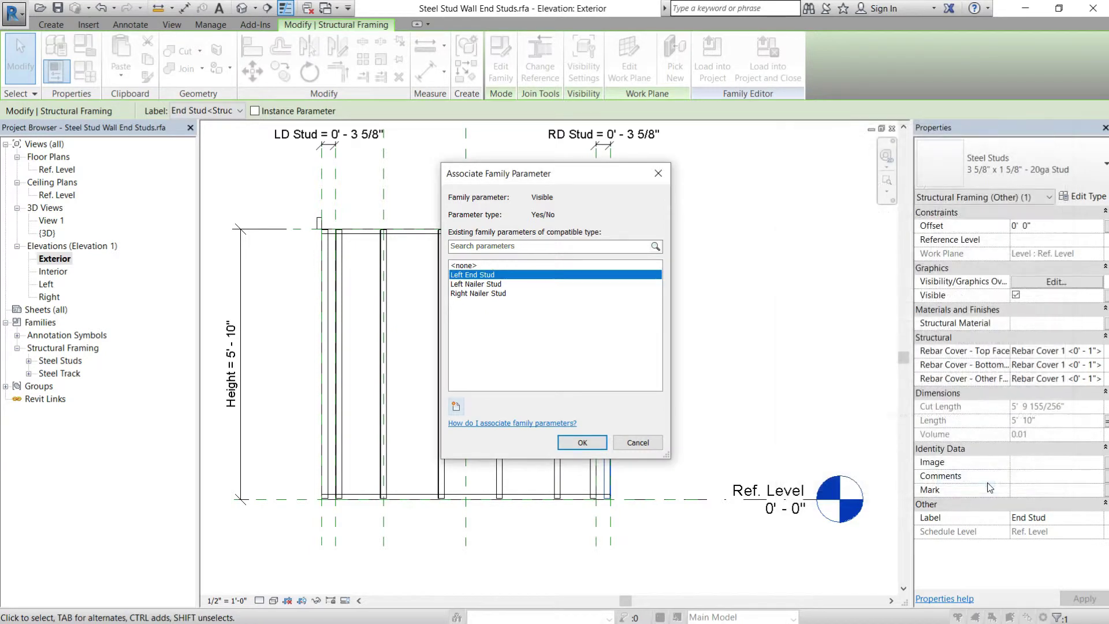
{"action": "left_click", "coordinate": [583, 443]}
{"action": "left_click", "coordinate": [697, 414]}
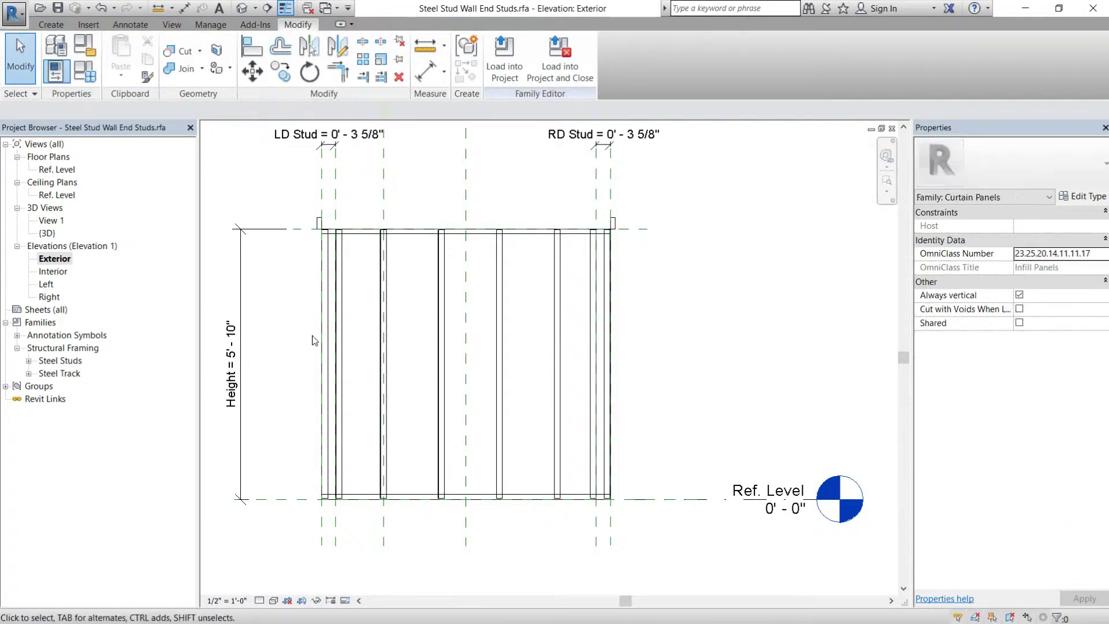
- Link the visibility of the outermost stud at the elevation's left end to a new type parameter, right End Stud, grouped under Visibility
{"action": "left_click", "coordinate": [324, 359]}
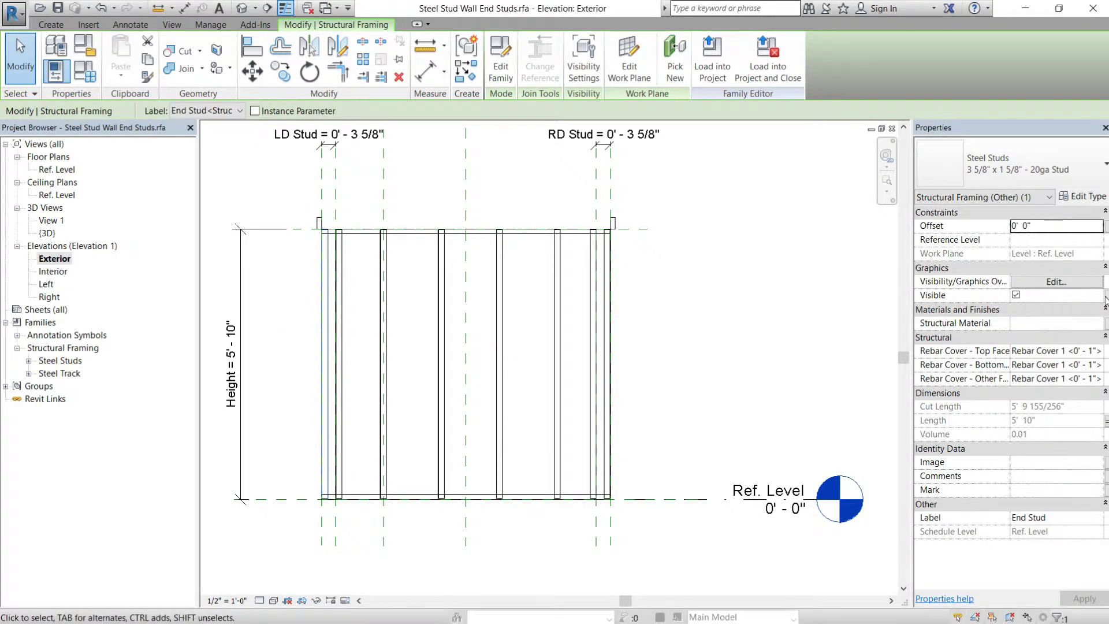
{"action": "left_click", "coordinate": [1106, 296]}
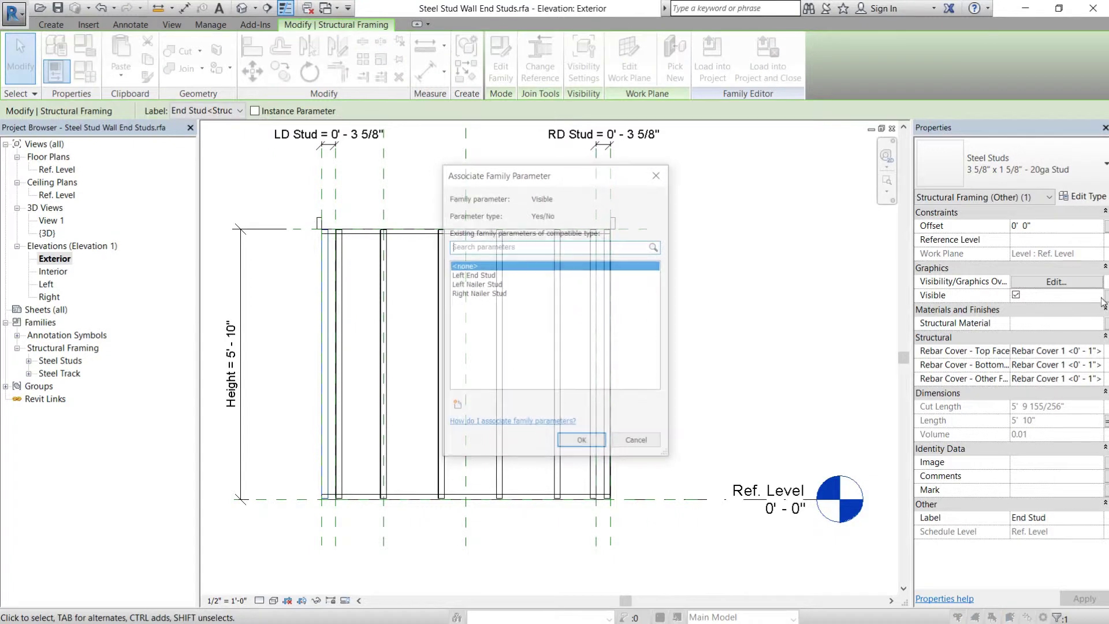
{"action": "left_click", "coordinate": [456, 405]}
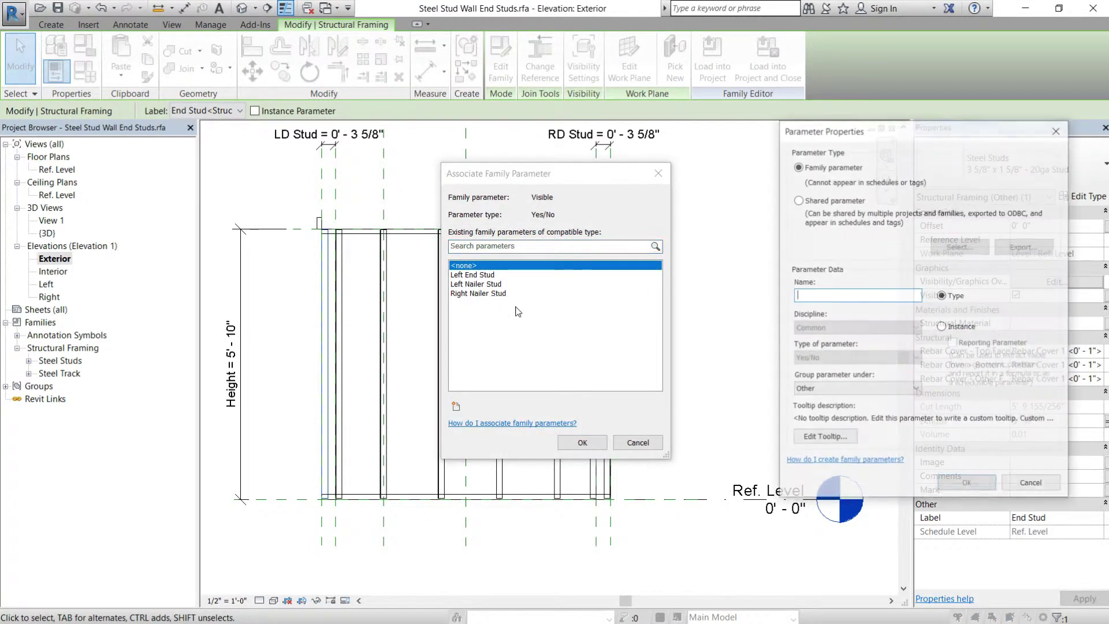
{"action": "type", "text": "right "}
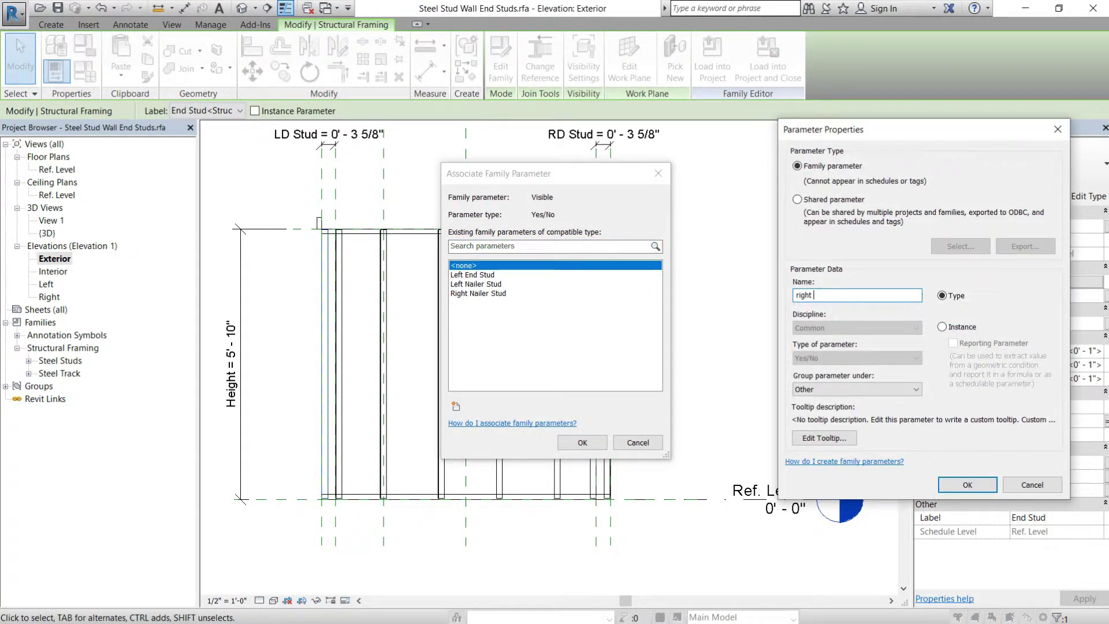
{"action": "type", "text": "End Stud"}
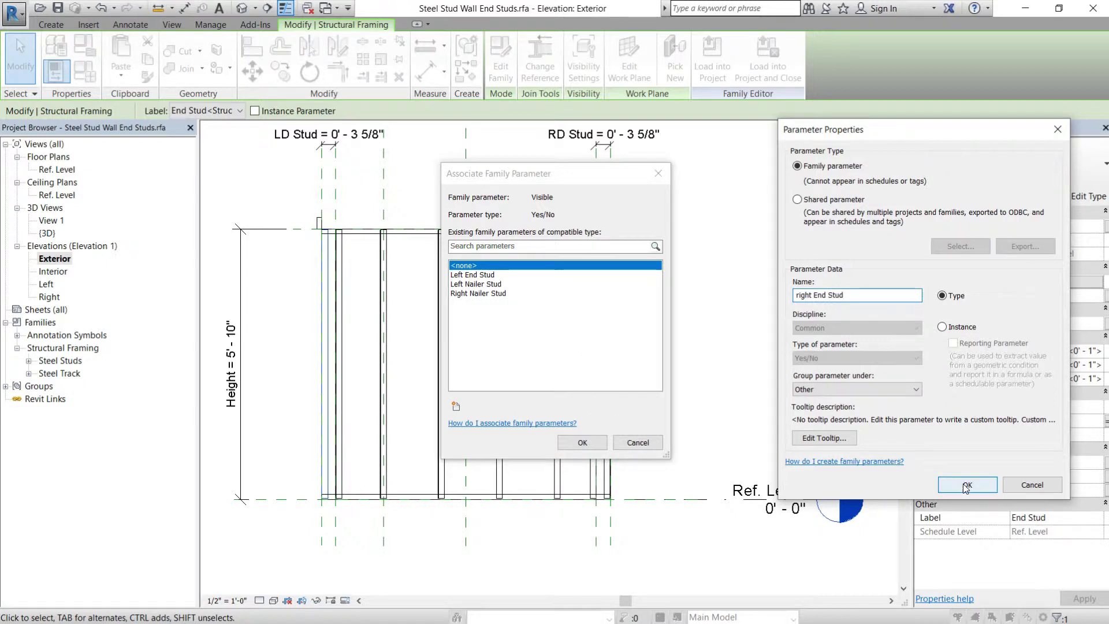
{"action": "left_click", "coordinate": [895, 394]}
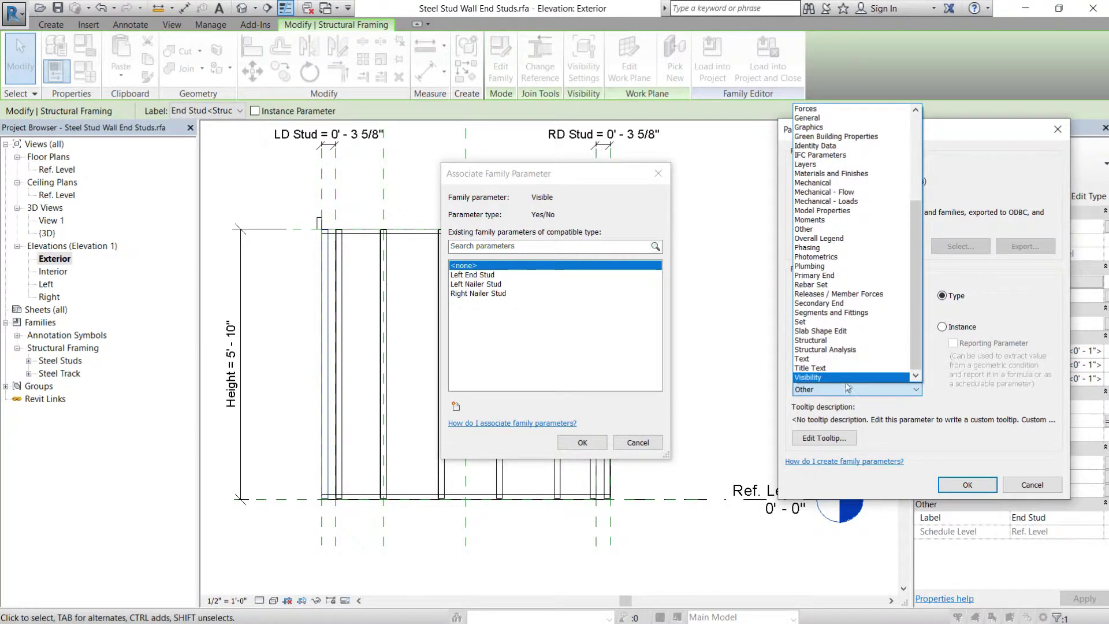
{"action": "left_click", "coordinate": [855, 384]}
{"action": "left_click", "coordinate": [964, 484]}
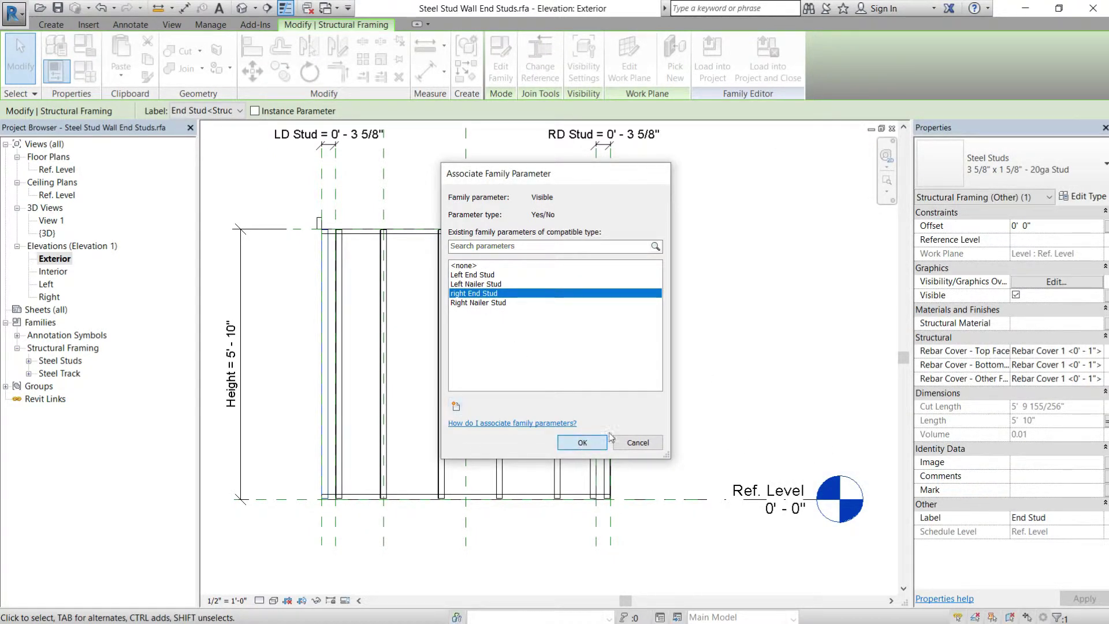
{"action": "left_click", "coordinate": [582, 442]}
{"action": "left_click", "coordinate": [780, 386]}
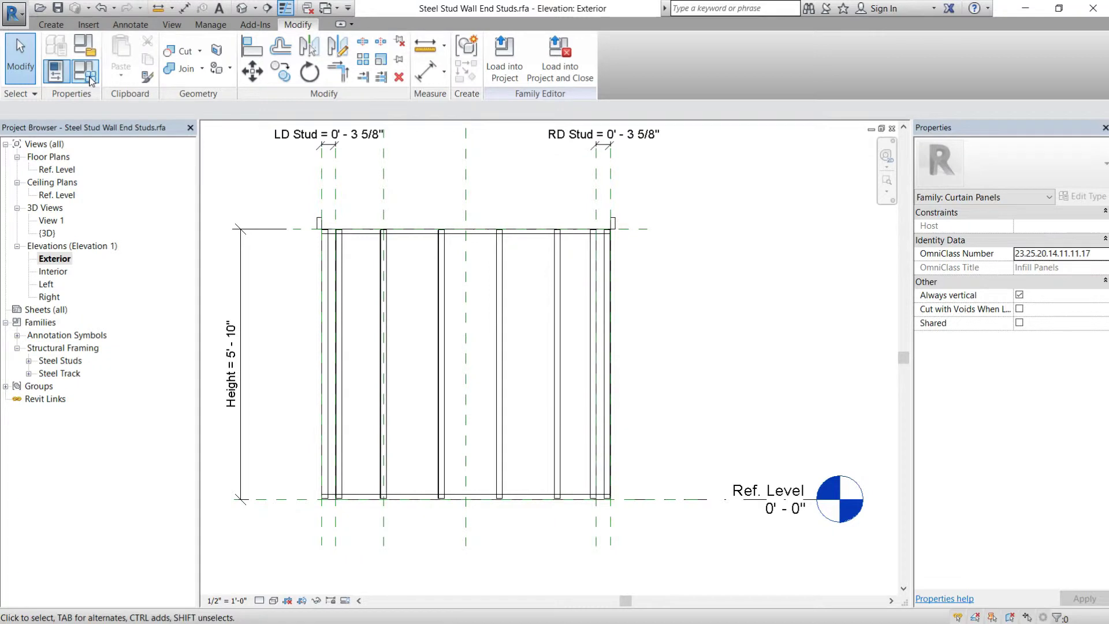
- Turn off Left End Stud and right End Stud for the 3 5/8" Stud Wall Bent Track Top type
{"action": "left_click", "coordinate": [90, 79]}
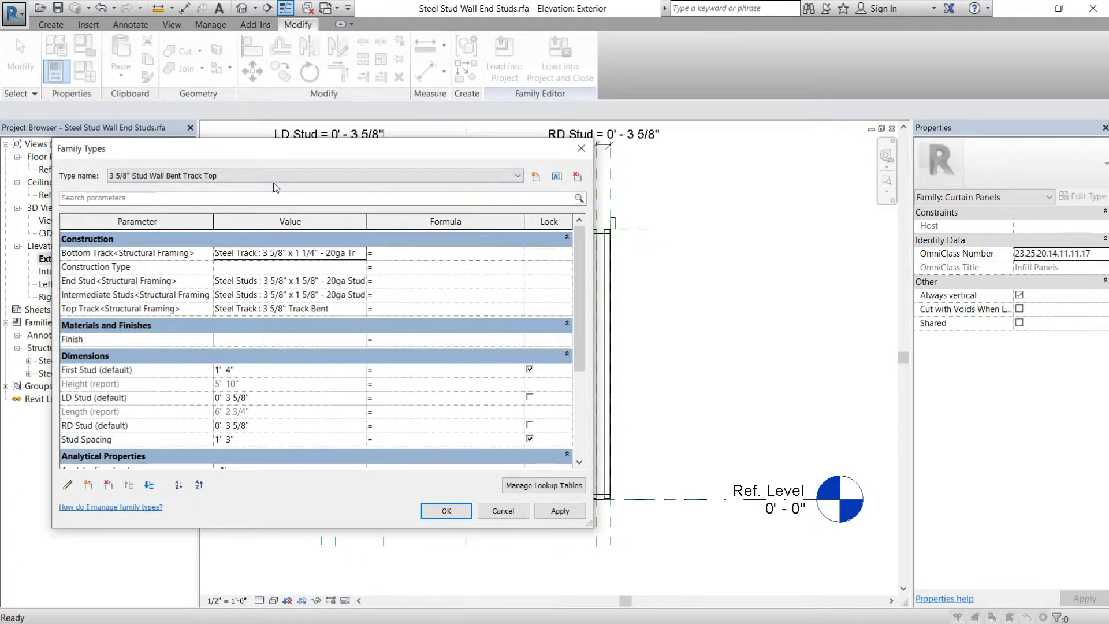
{"action": "scroll", "coordinate": [227, 412], "scroll_direction": "down", "scroll_amount": 4}
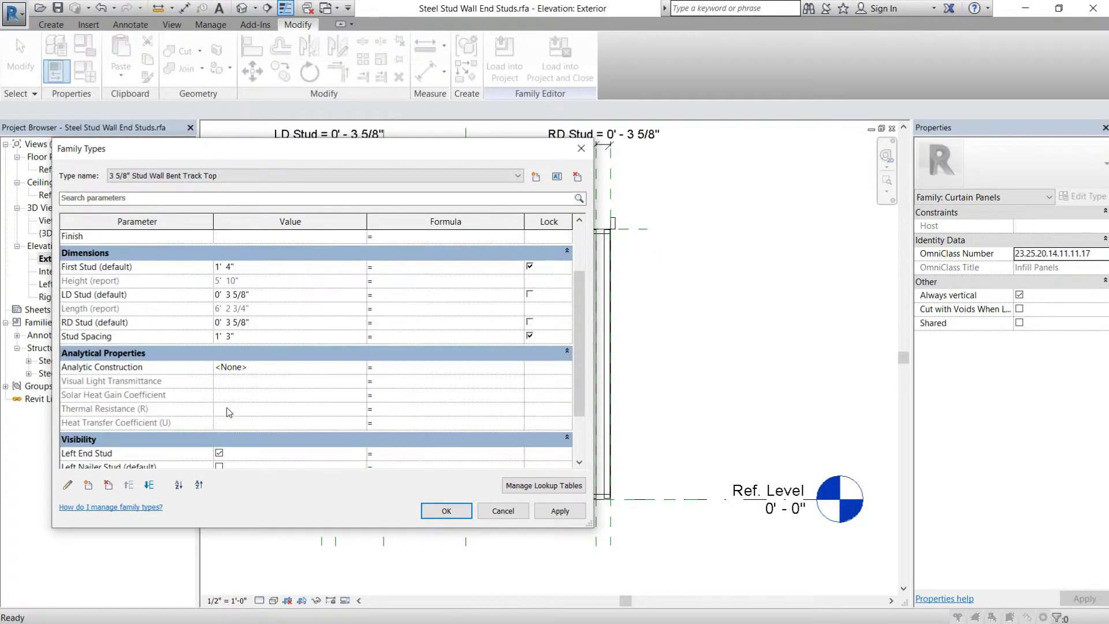
{"action": "left_click", "coordinate": [219, 395]}
{"action": "left_click", "coordinate": [220, 437]}
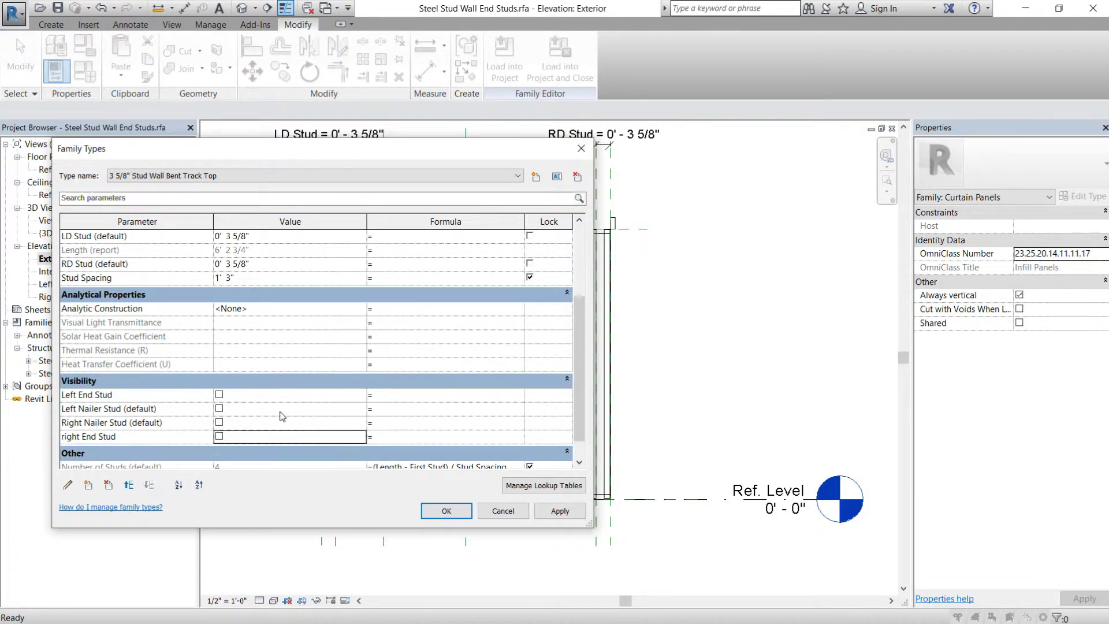
- Turn off Left End Stud and right End Stud for the 3 5/8" Stud Wall Bent Track Bottom type and apply the changes
{"action": "left_click", "coordinate": [367, 175]}
{"action": "left_click", "coordinate": [289, 198]}
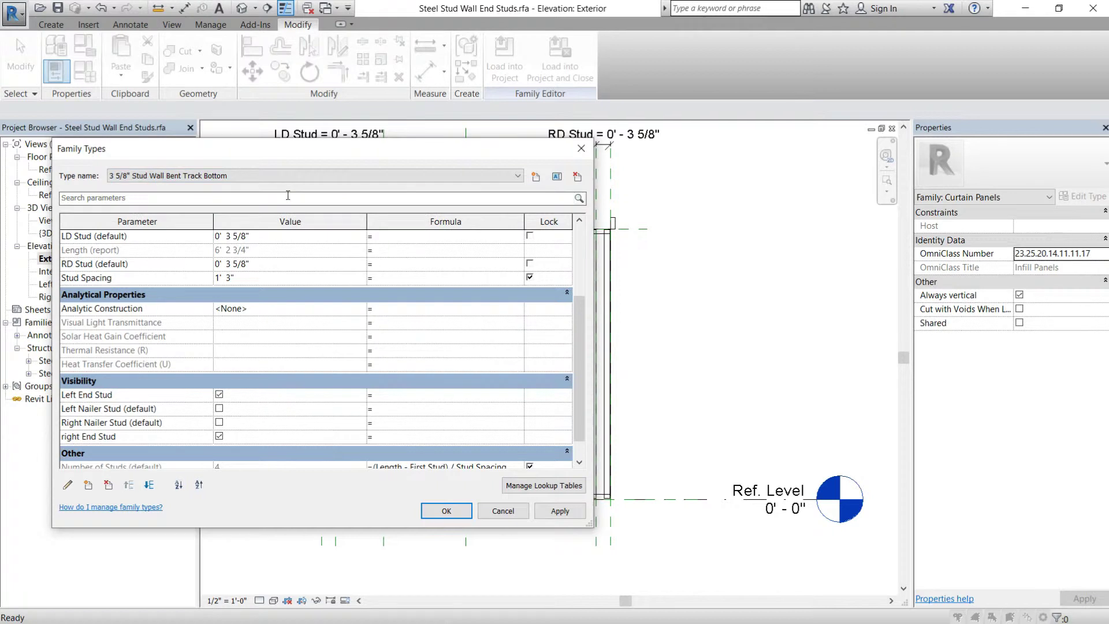
{"action": "left_click", "coordinate": [219, 395]}
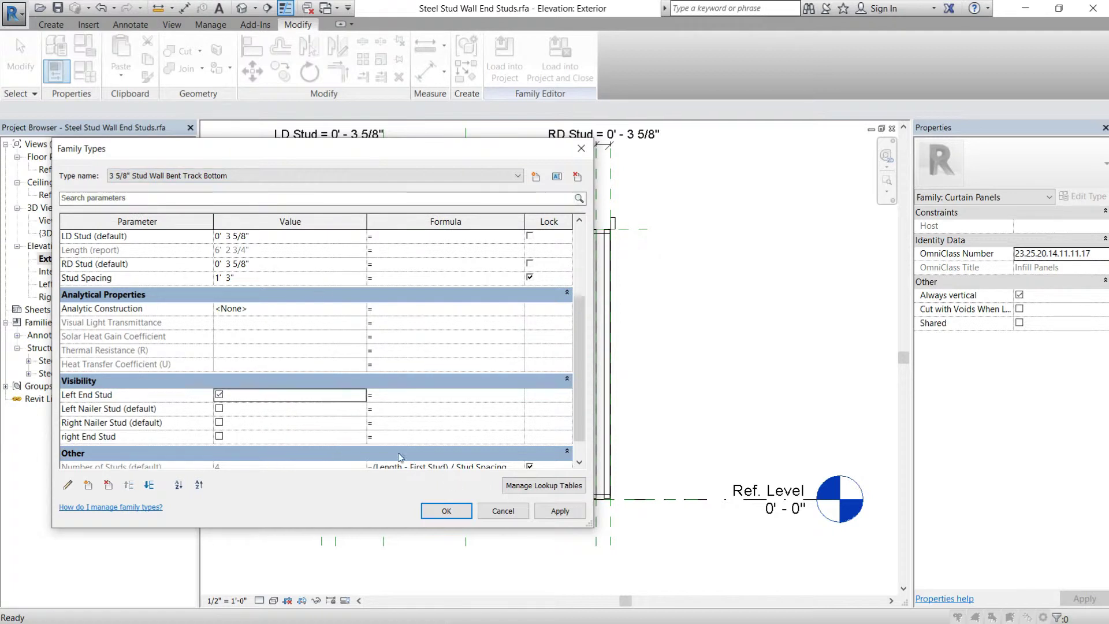
{"action": "left_click", "coordinate": [559, 511]}
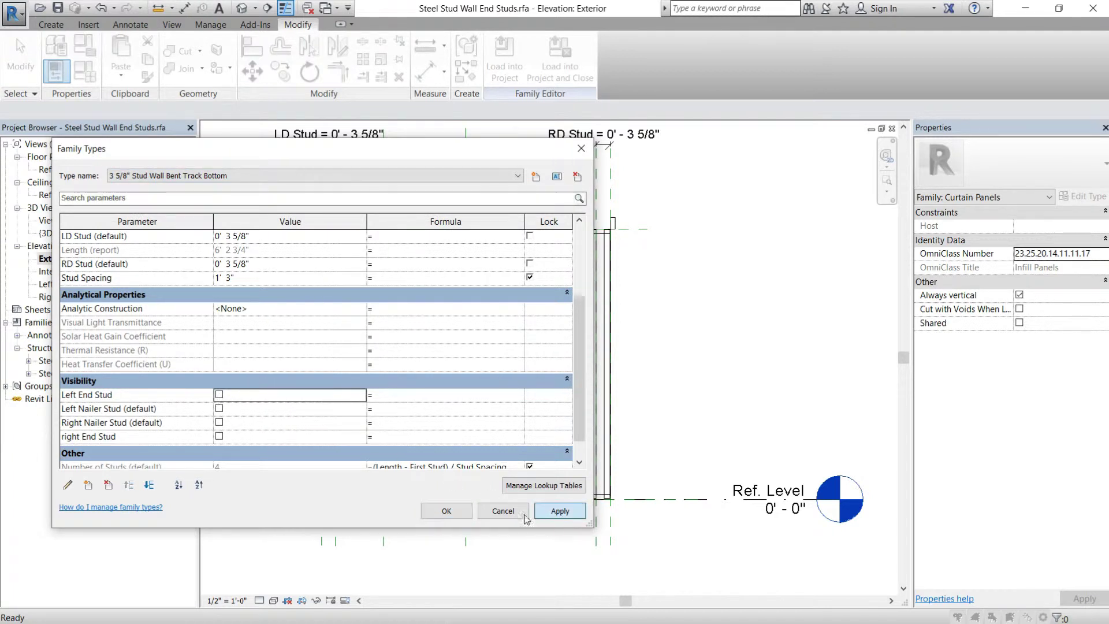
{"action": "left_click", "coordinate": [447, 510]}
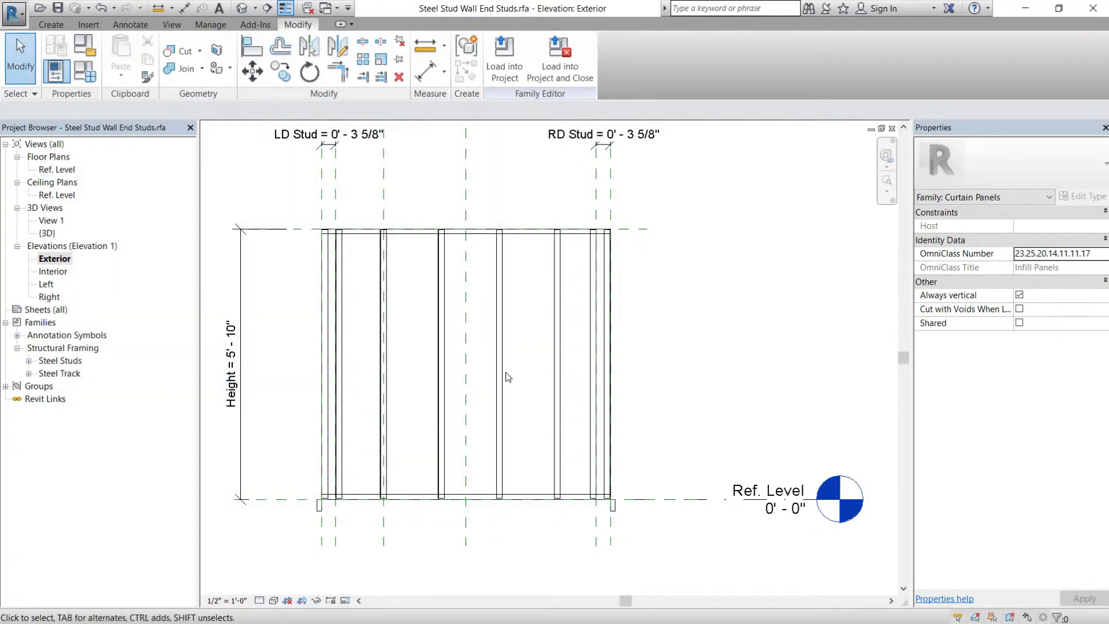
{"action": "left_click", "coordinate": [606, 329]}
{"action": "key", "text": "Escape"}
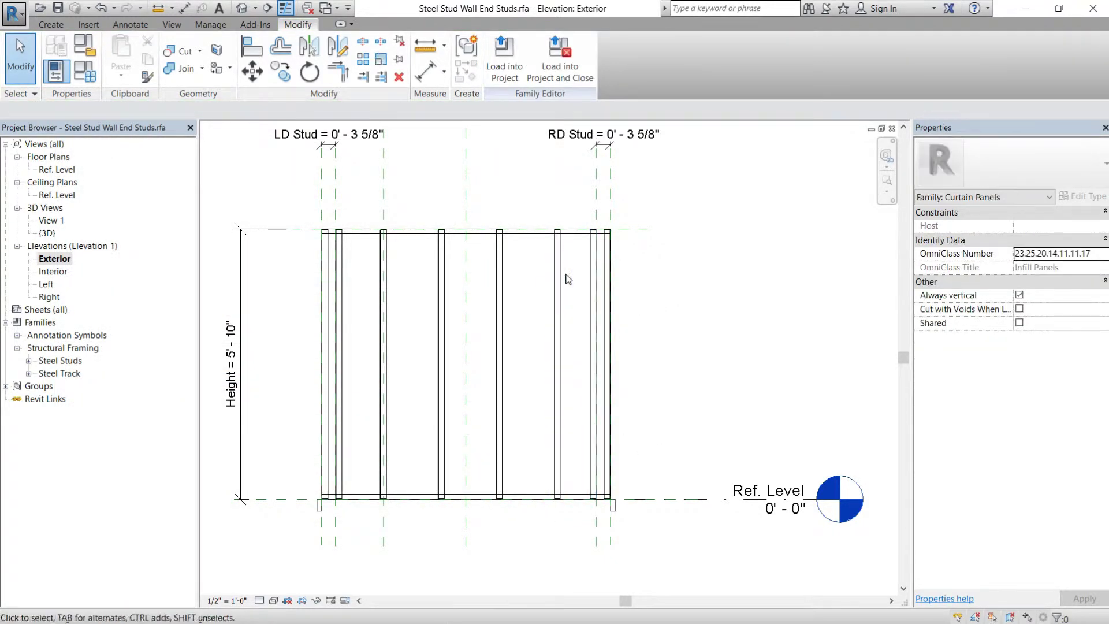
- Set Stud Spacing to 6" and First Stud to 2" for the 3 5/8" Stud Wall Bent Track Bottom type
{"action": "left_click", "coordinate": [92, 81]}
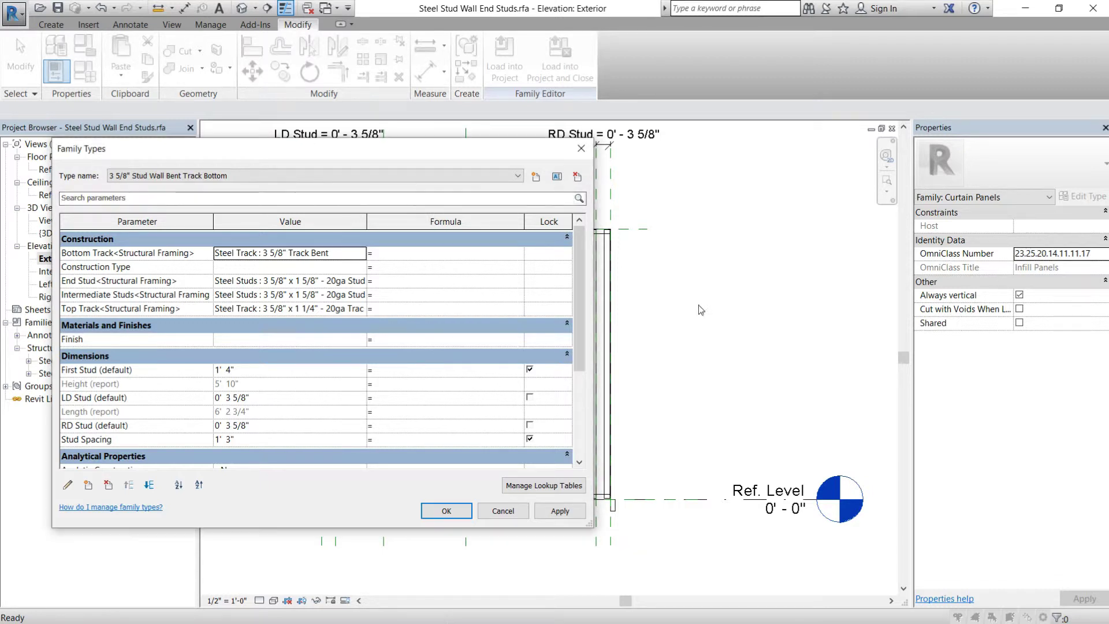
{"action": "left_click", "coordinate": [196, 176]}
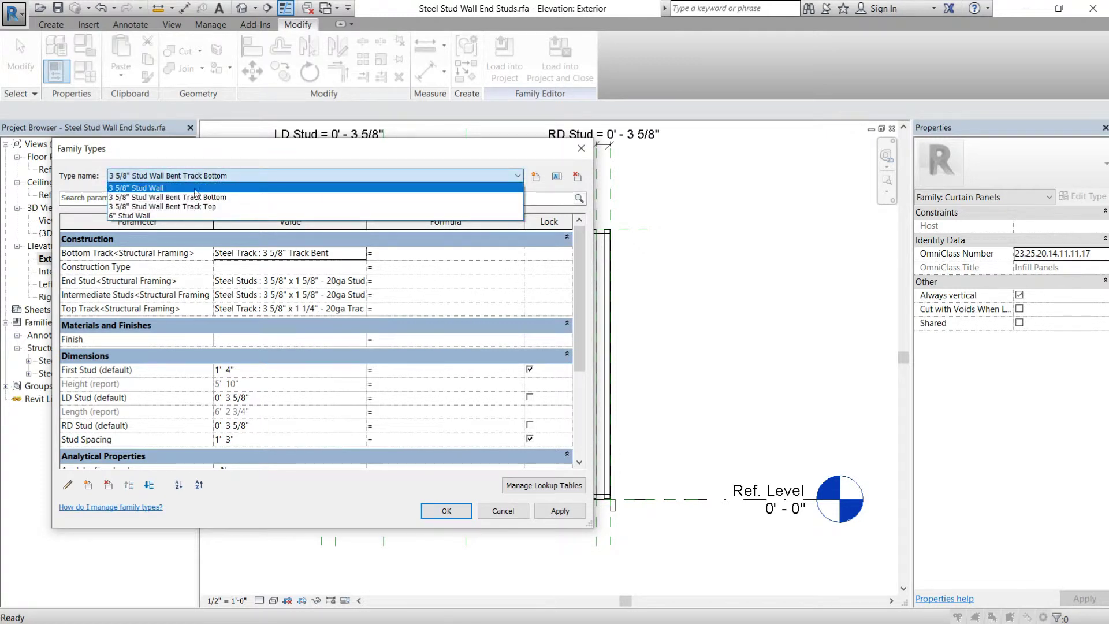
{"action": "left_click", "coordinate": [200, 197]}
{"action": "scroll", "coordinate": [252, 452], "scroll_direction": "down", "scroll_amount": 1}
{"action": "left_click", "coordinate": [247, 410]}
{"action": "double_click", "coordinate": [252, 409]}
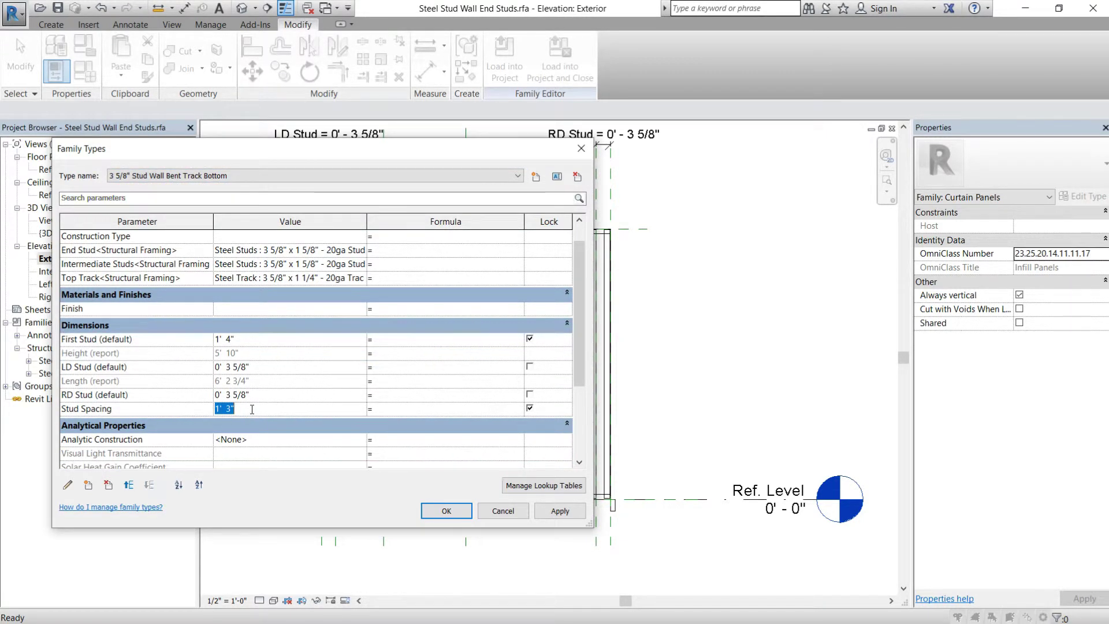
{"action": "type", "text": "6"}
{"action": "key", "text": "Tab"}
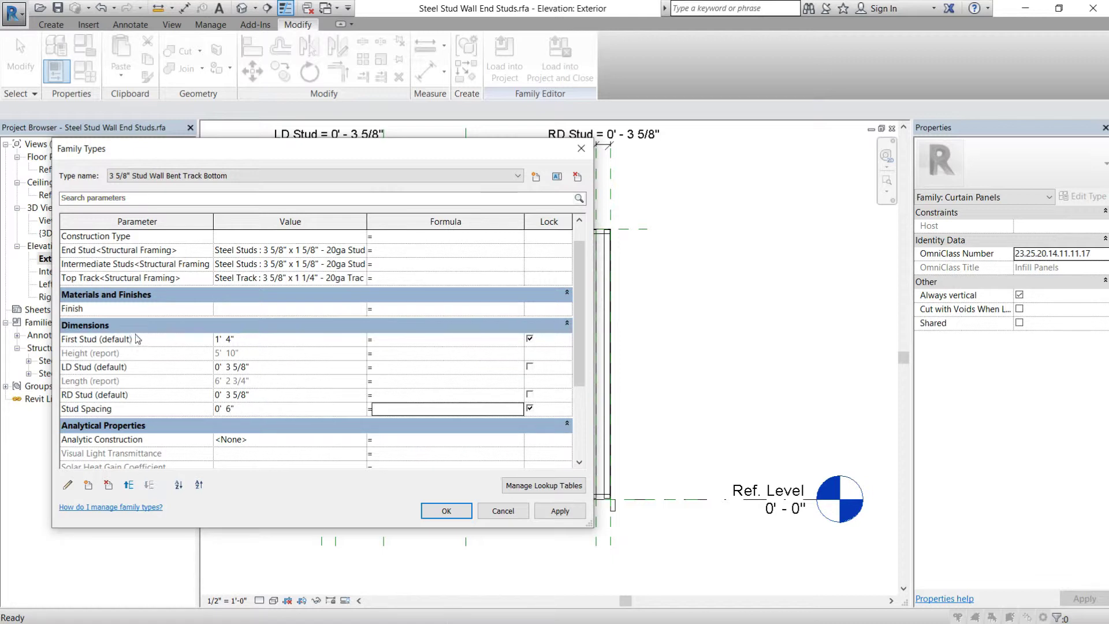
{"action": "left_click", "coordinate": [267, 339]}
{"action": "key", "text": "Tab"}
{"action": "scroll", "coordinate": [305, 354], "scroll_direction": "down", "scroll_amount": 1}
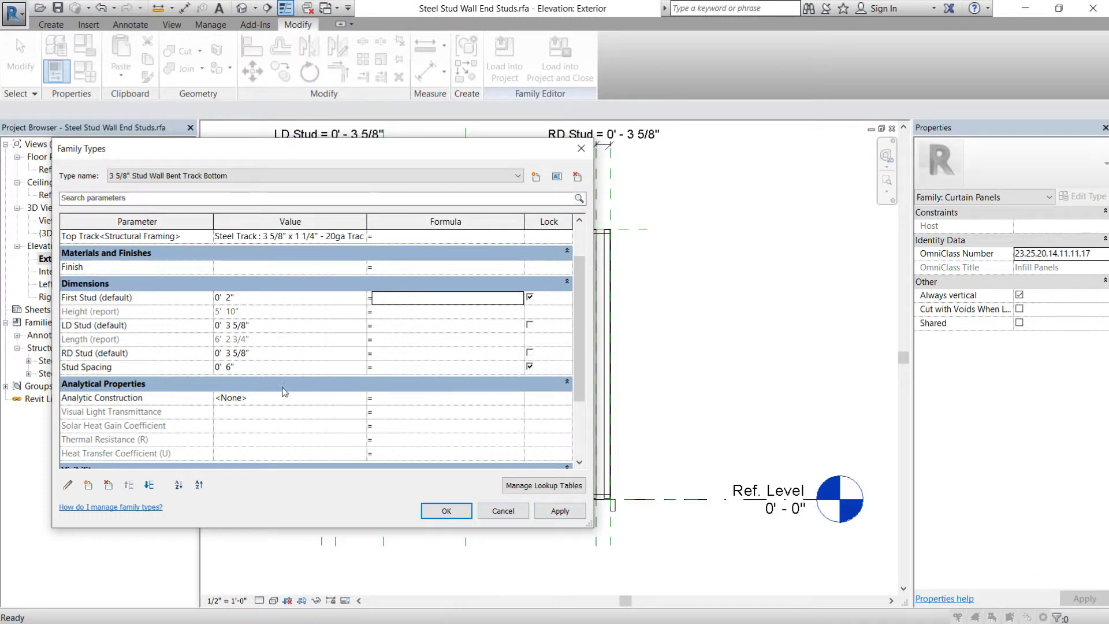
- Set Stud Spacing to 6" and First Stud to 2" for the 3 5/8" Stud Wall Bent Track Top type, and apply the changes
{"action": "left_click", "coordinate": [418, 177]}
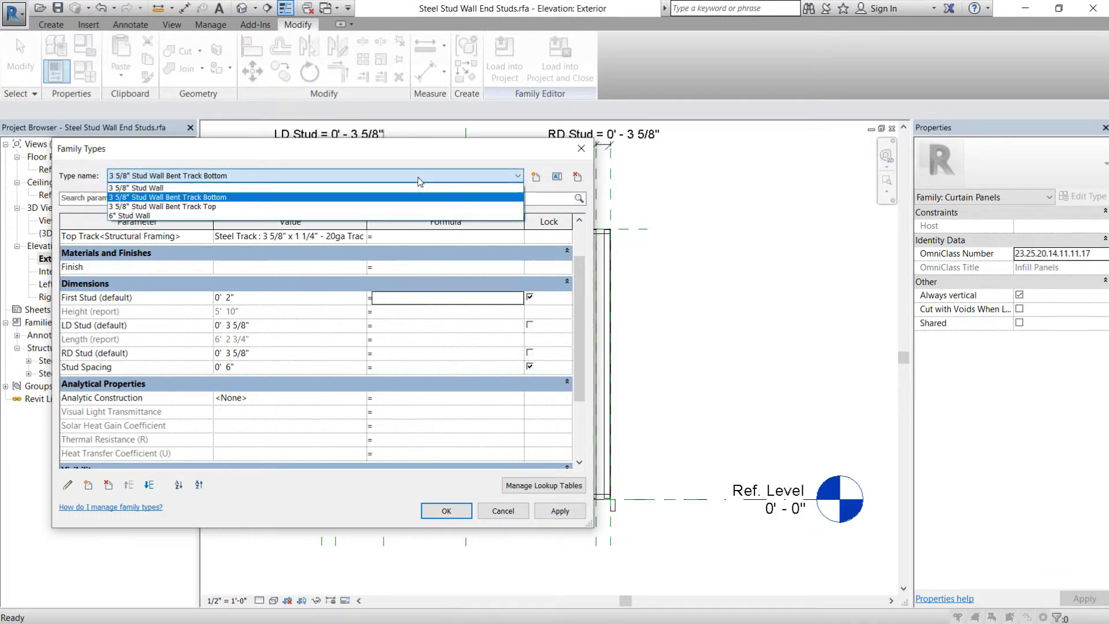
{"action": "left_click", "coordinate": [231, 206]}
{"action": "left_click", "coordinate": [260, 367]}
{"action": "type", "text": "6\""}
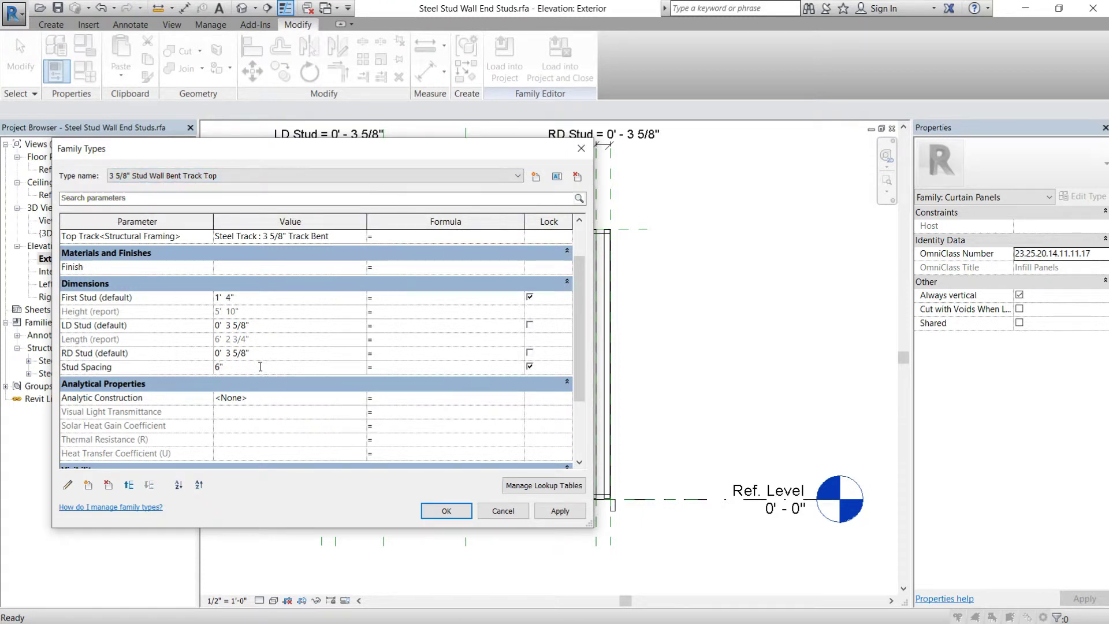
{"action": "left_click", "coordinate": [240, 297]}
{"action": "left_click", "coordinate": [239, 298]}
{"action": "key", "text": "BackSpace"}
{"action": "key", "text": "BackSpace"}
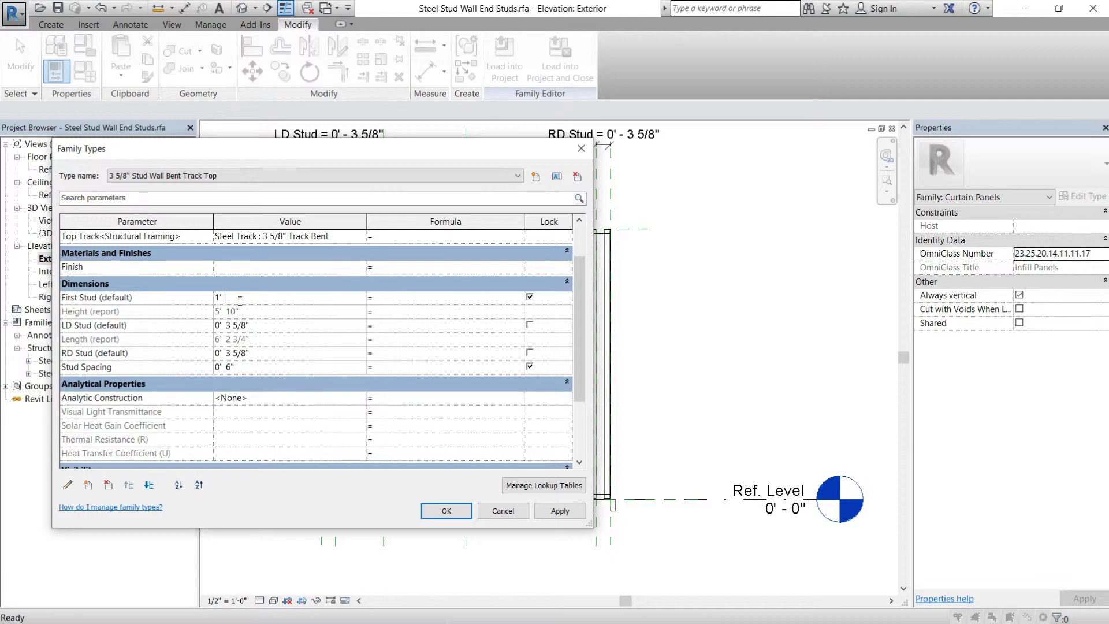
{"action": "type", "text": "2"}
{"action": "key", "text": "Tab"}
{"action": "left_click", "coordinate": [559, 511]}
{"action": "left_click", "coordinate": [447, 511]}
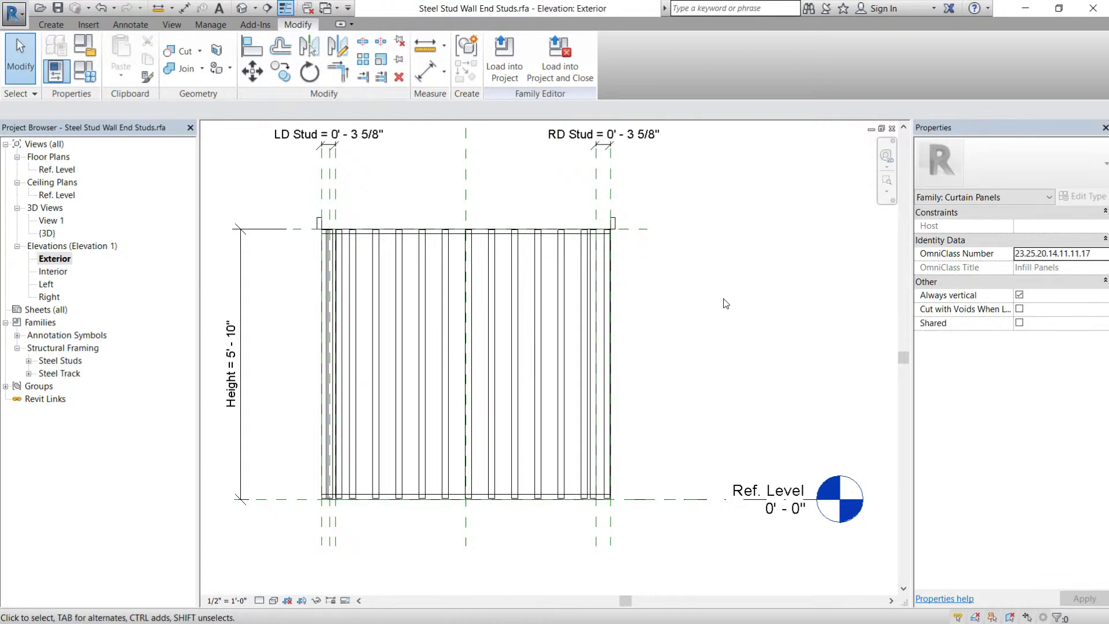
- Load the family into Stud Wall Layout - Level 02.rvt, overwriting the existing version, the shared Steel Track sub-component and their parameter values
{"action": "middle_click_drag", "start_coordinate": [646, 279], "coordinate": [609, 292]}
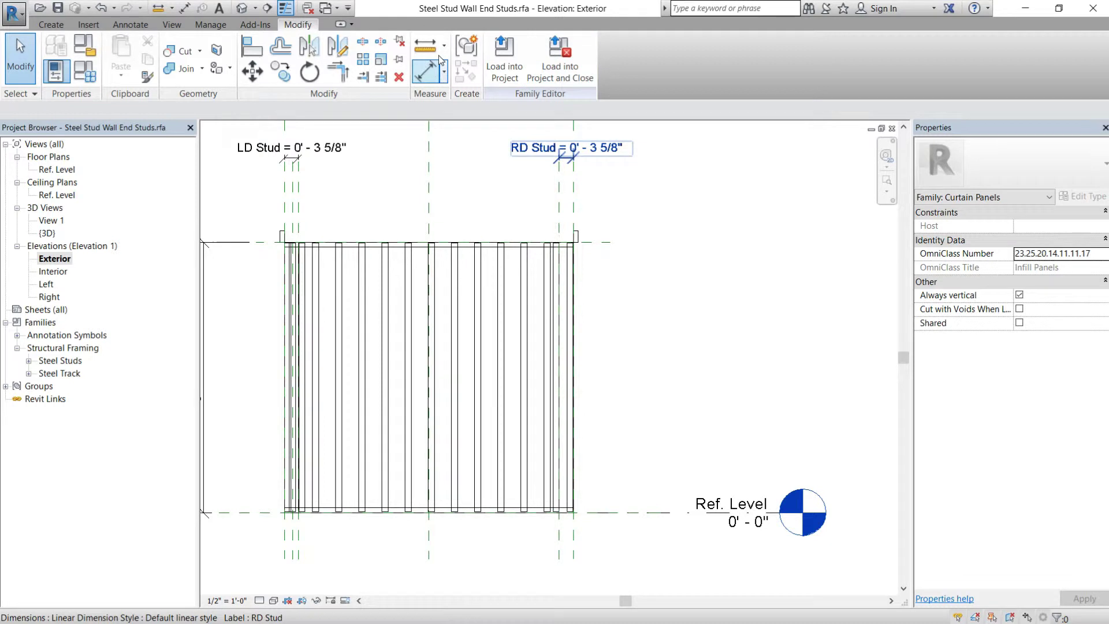
{"action": "left_click", "coordinate": [554, 76]}
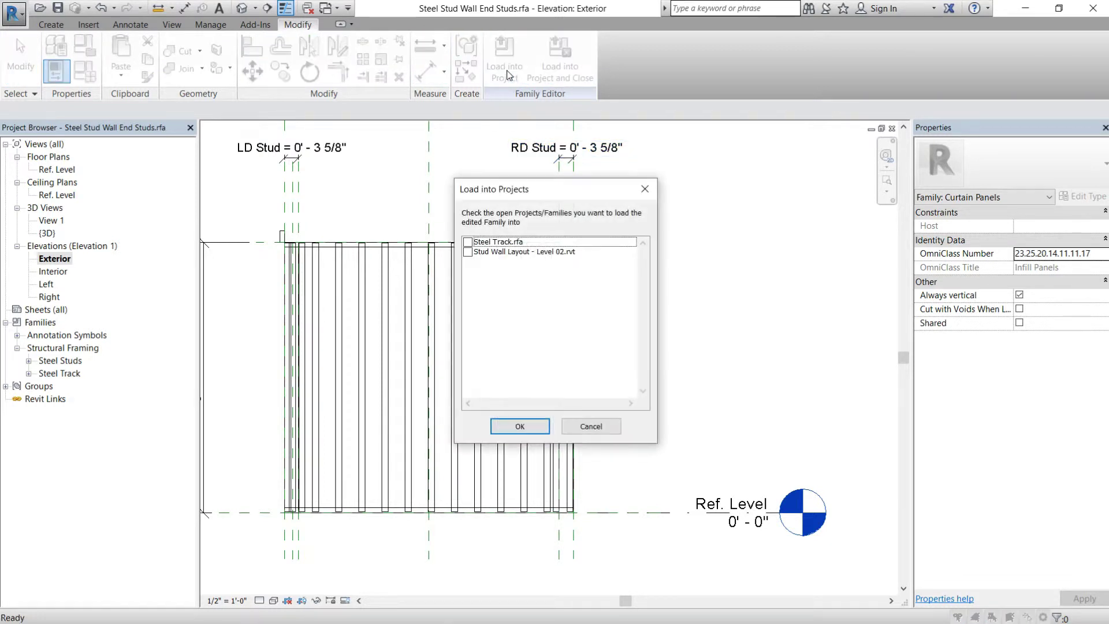
{"action": "left_click", "coordinate": [468, 252]}
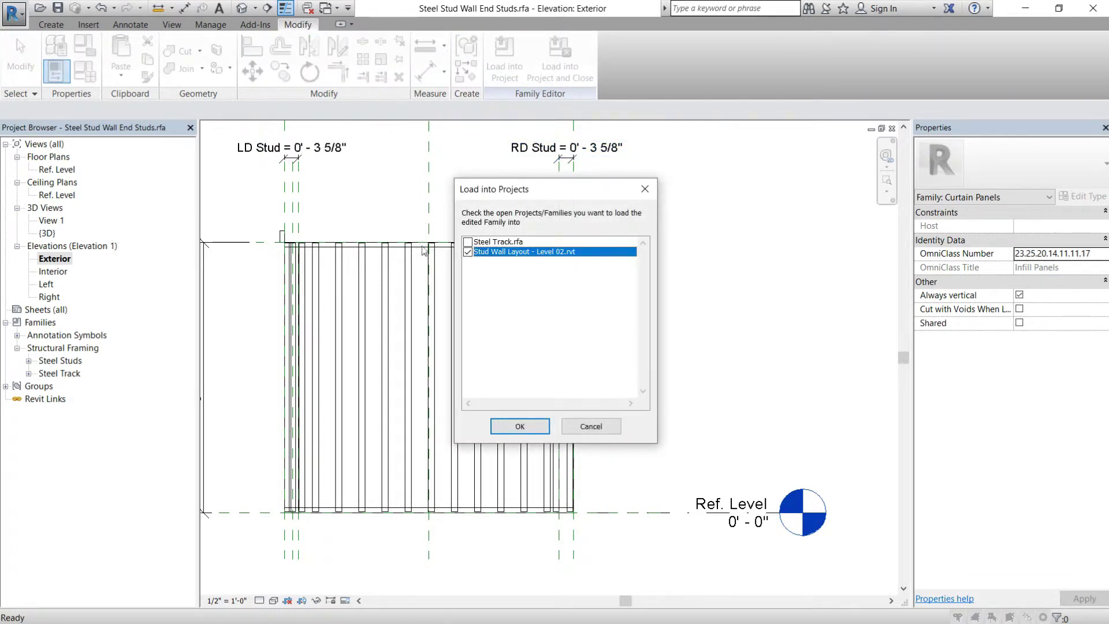
{"action": "left_click", "coordinate": [516, 428]}
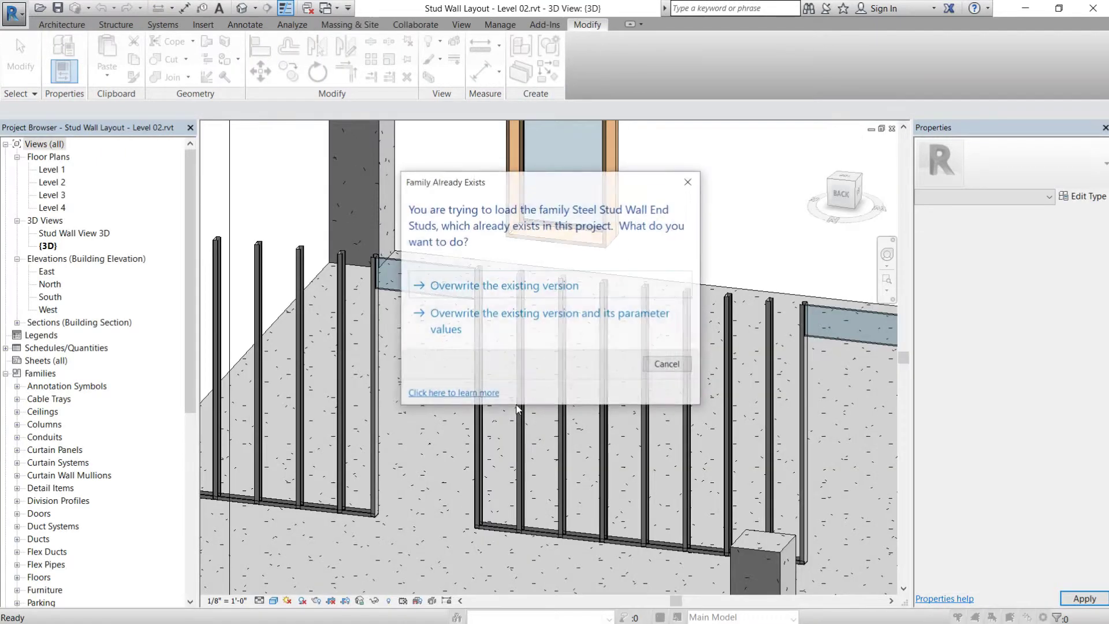
{"action": "left_click", "coordinate": [495, 334]}
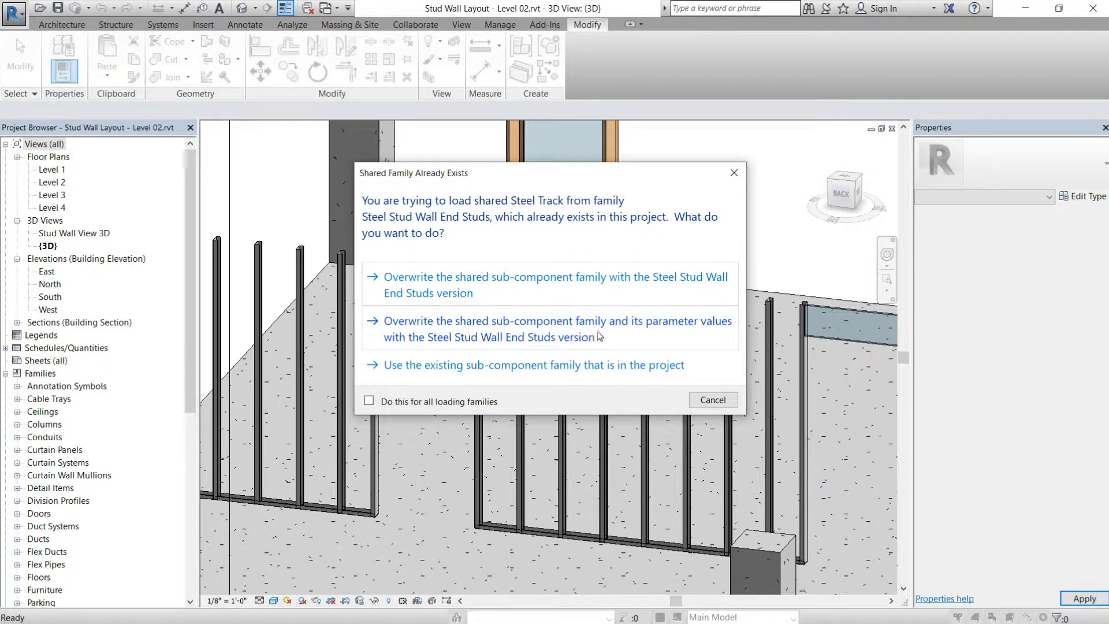
{"action": "left_click", "coordinate": [559, 338]}
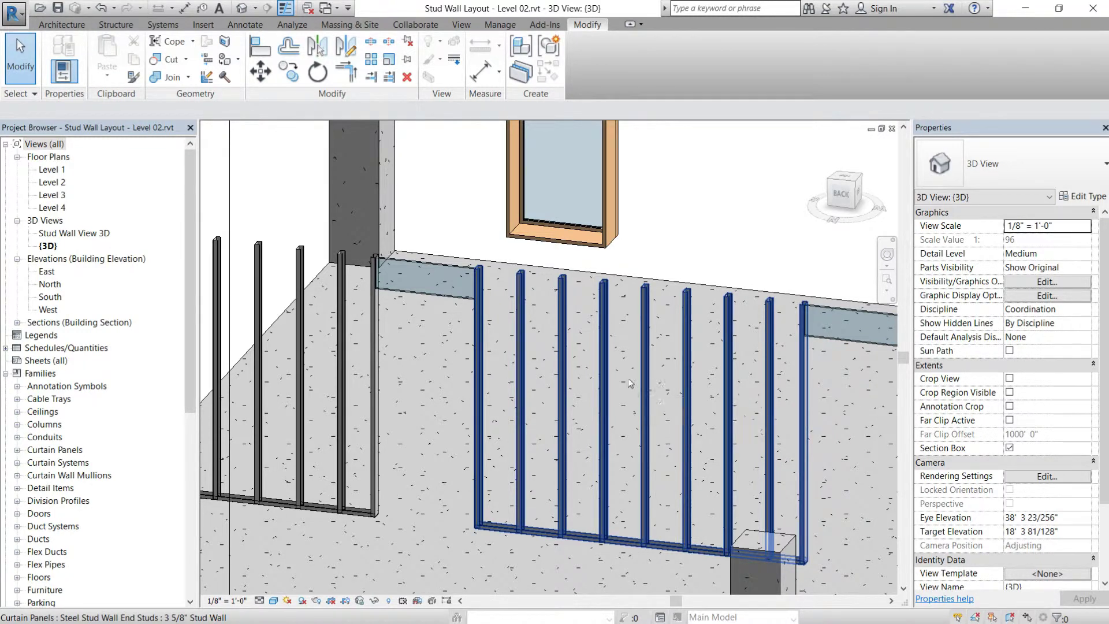
- Change the glazed panel between the two stud walls beside the column to the 3 5/8" Stud Wall Bent Track Bottom type
{"action": "left_click", "coordinate": [432, 265]}
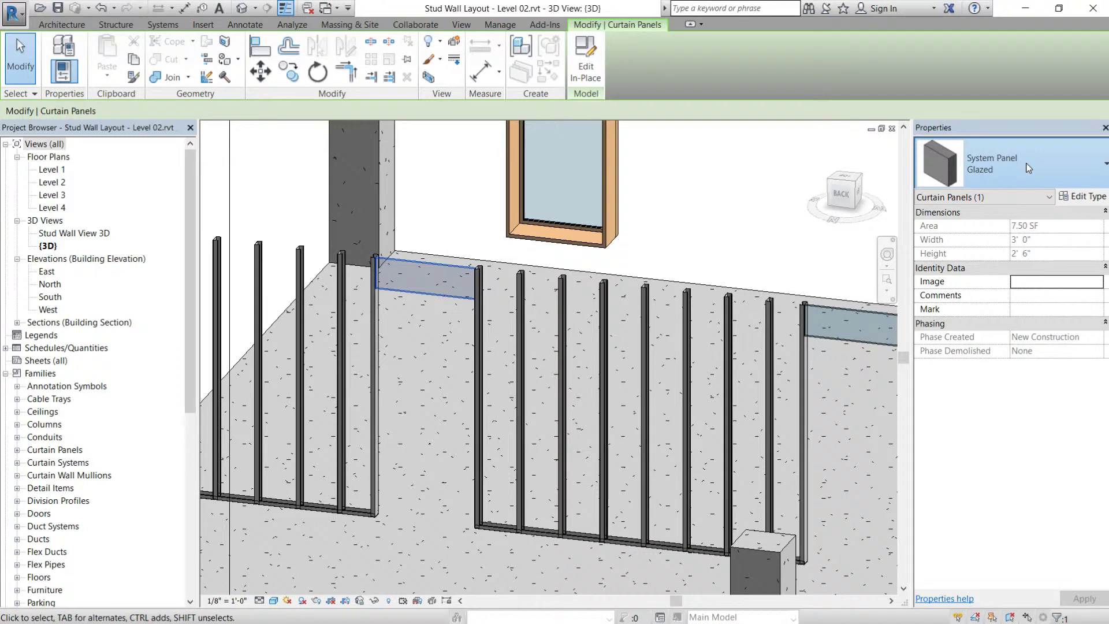
{"action": "left_click", "coordinate": [1008, 168]}
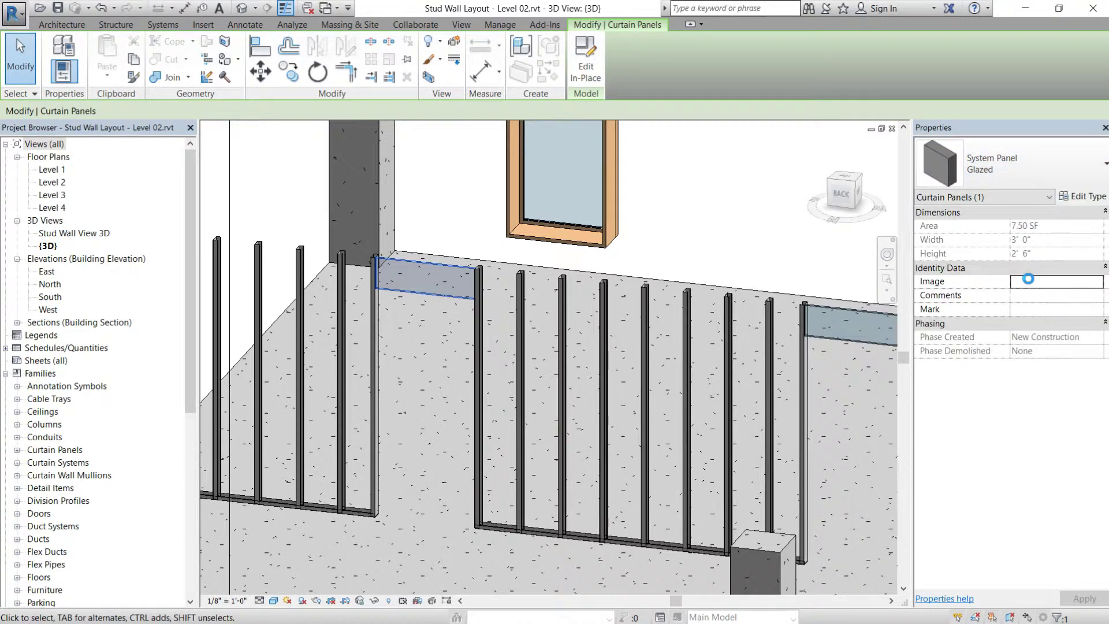
{"action": "key", "text": "Escape"}
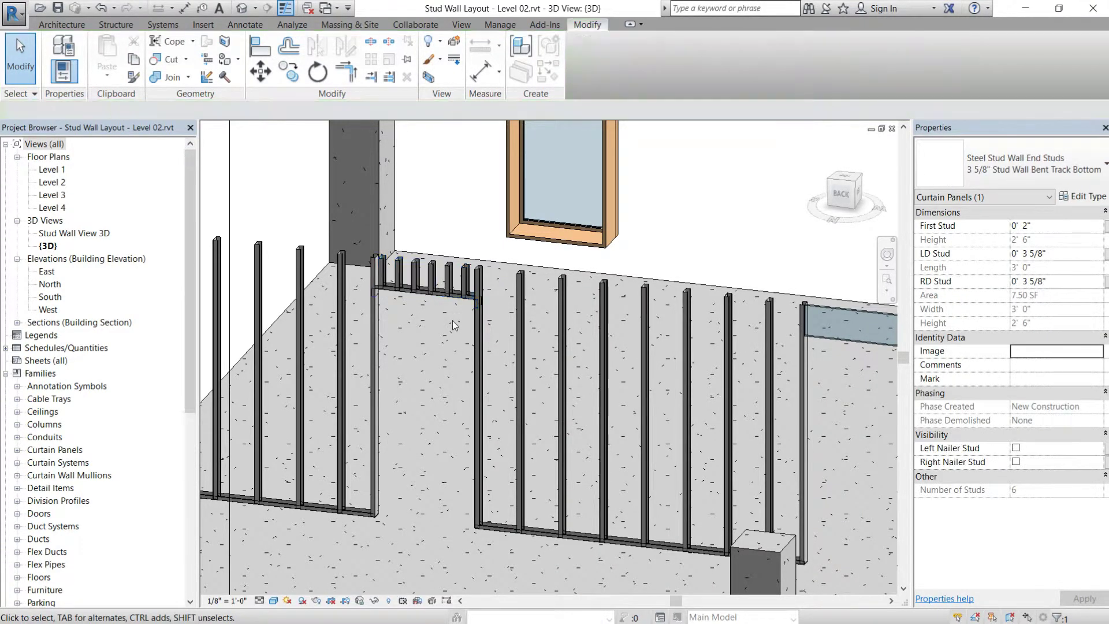
- Set the Stud Spacing of the short bent-track panel's type to 16" and apply it
{"action": "scroll", "coordinate": [391, 289], "scroll_direction": "up", "scroll_amount": 3}
{"action": "scroll", "coordinate": [391, 285], "scroll_direction": "up", "scroll_amount": 2}
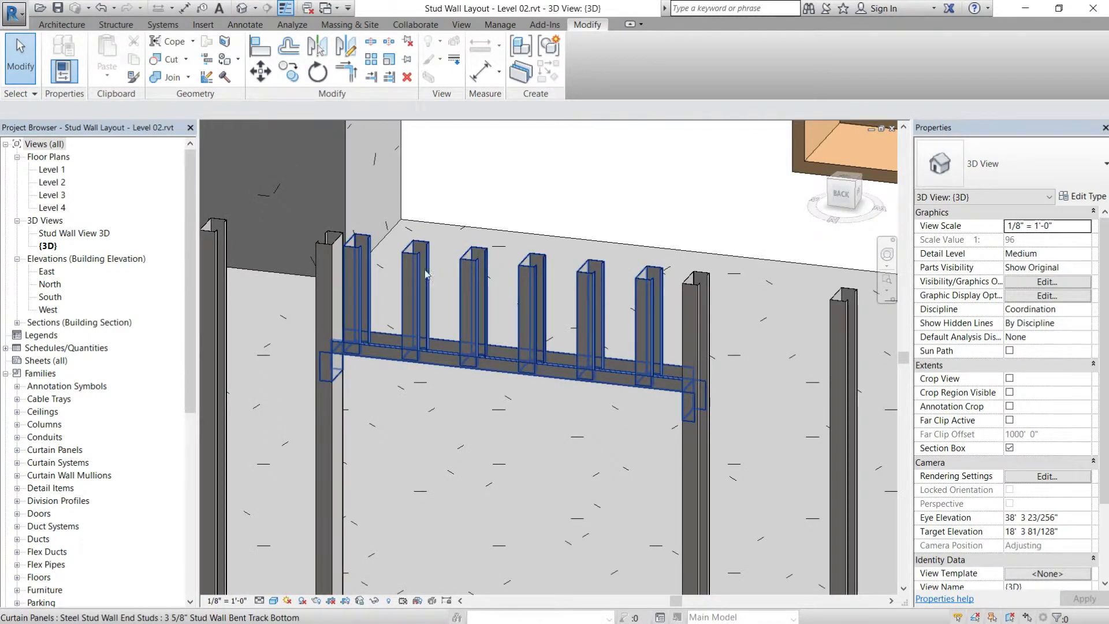
{"action": "left_click", "coordinate": [362, 261]}
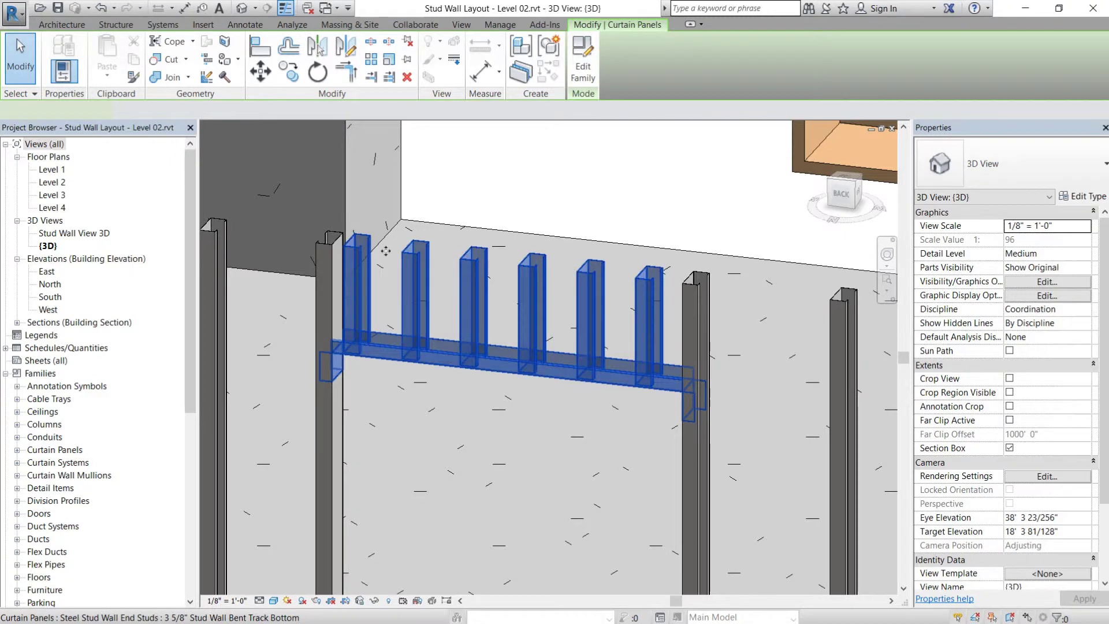
{"action": "left_click", "coordinate": [1088, 196]}
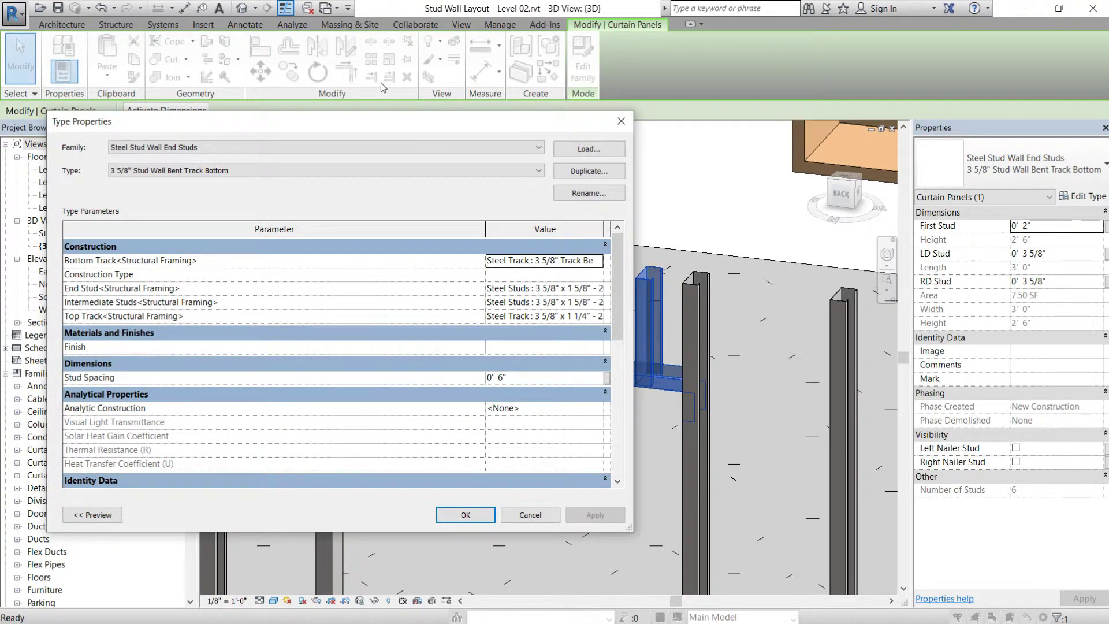
{"action": "left_click_drag", "start_coordinate": [356, 120], "coordinate": [578, 126]}
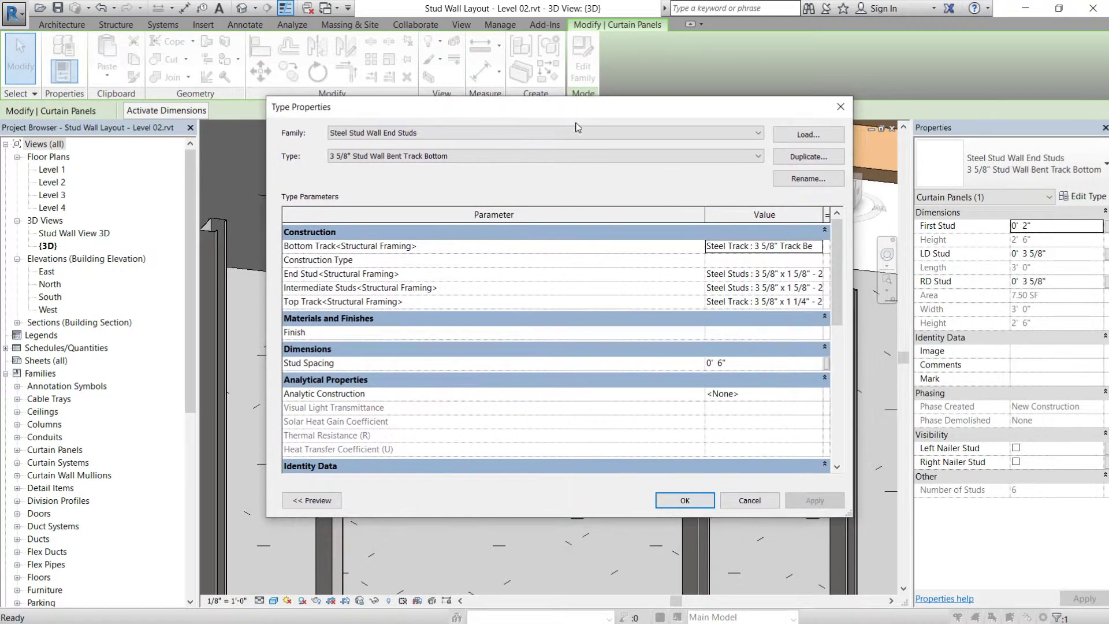
{"action": "left_click", "coordinate": [780, 362]}
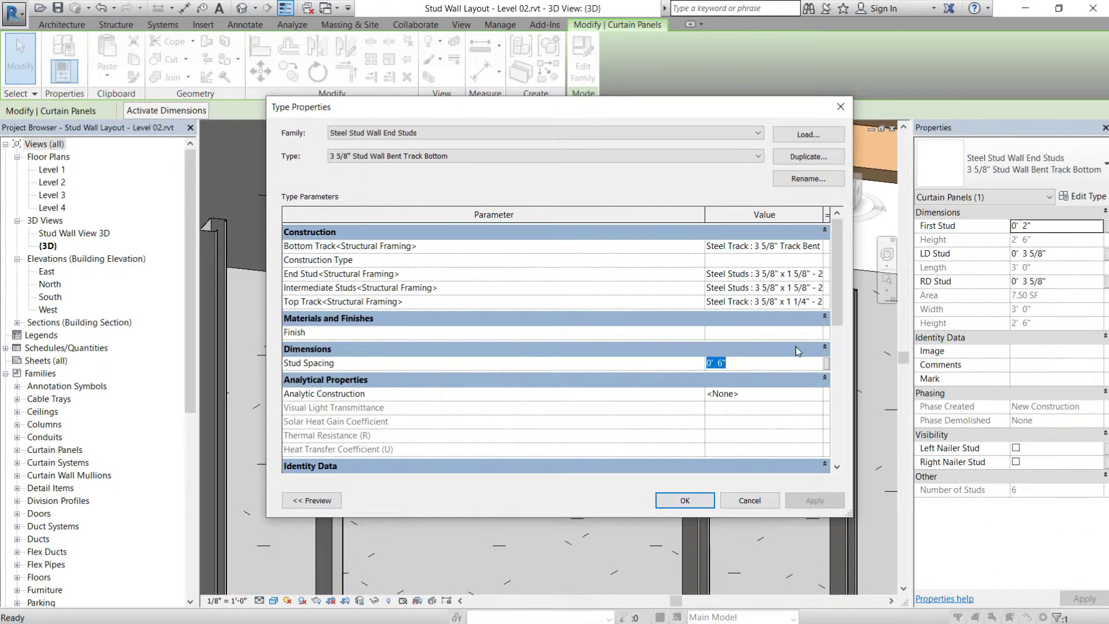
{"action": "type", "text": "16\""}
{"action": "key", "text": "Return"}
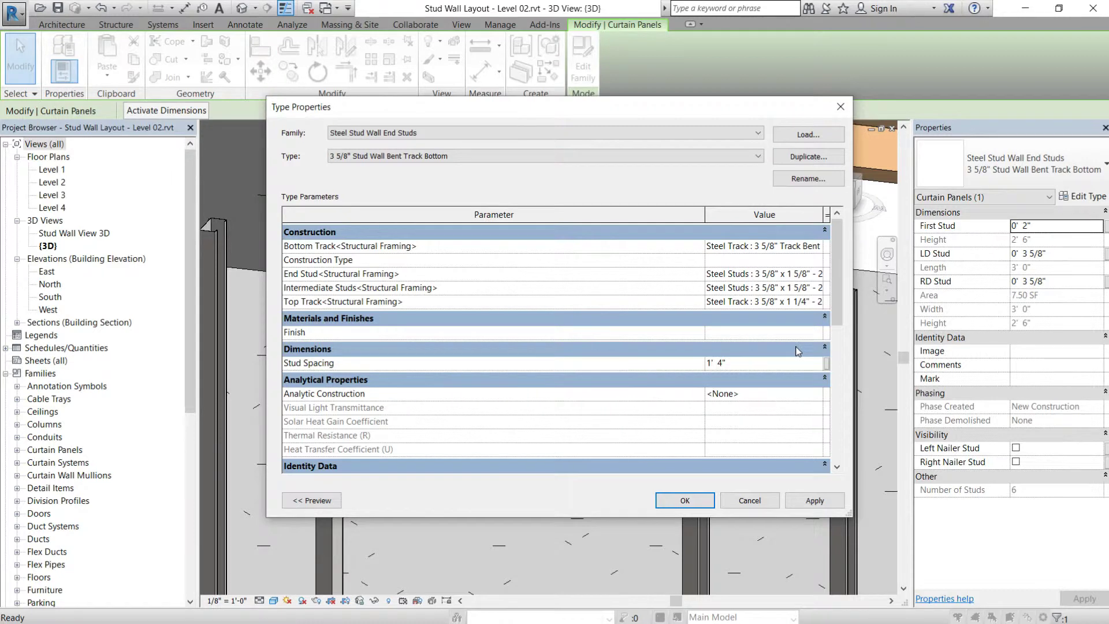
{"action": "left_click", "coordinate": [817, 503]}
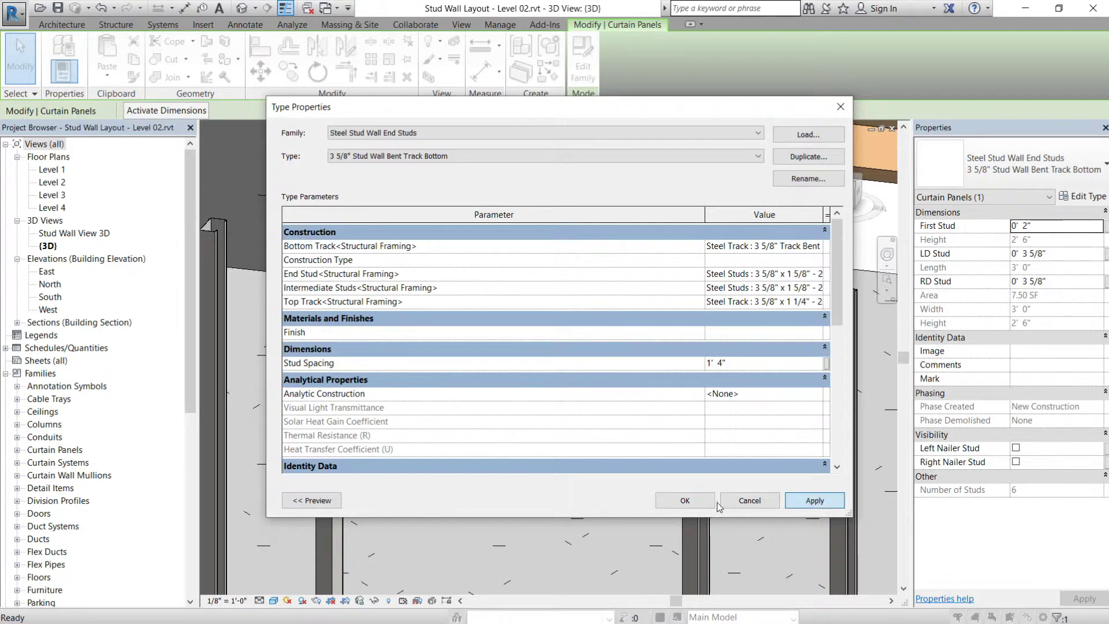
{"action": "left_click", "coordinate": [685, 500]}
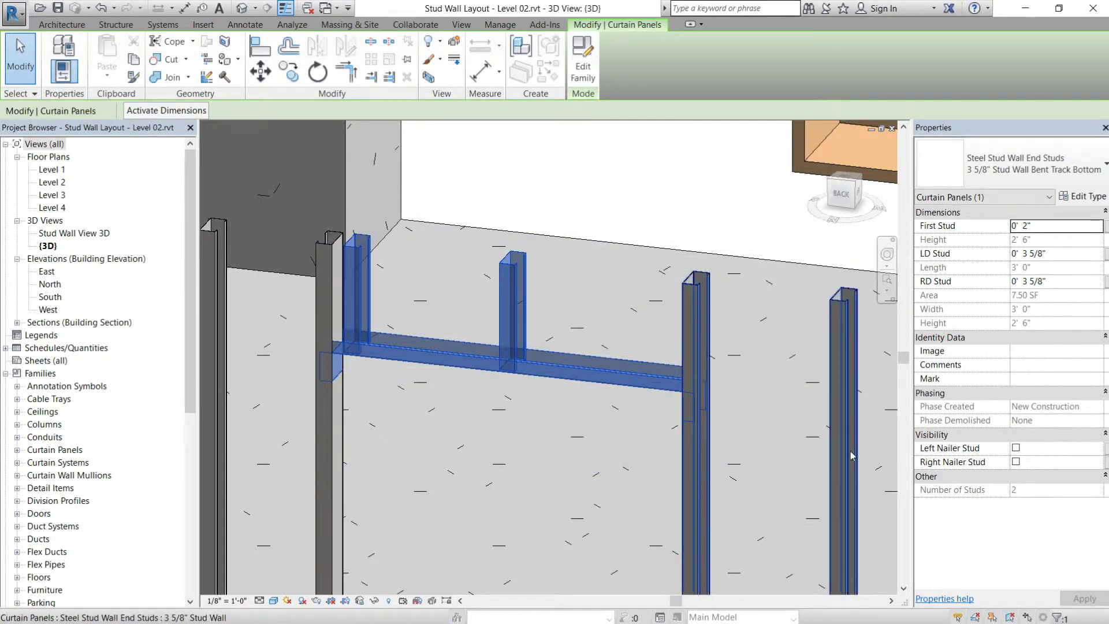
- Set the First Stud distance of the short bent-track panel to 8"
{"action": "scroll", "coordinate": [560, 279], "scroll_direction": "down", "scroll_amount": 8}
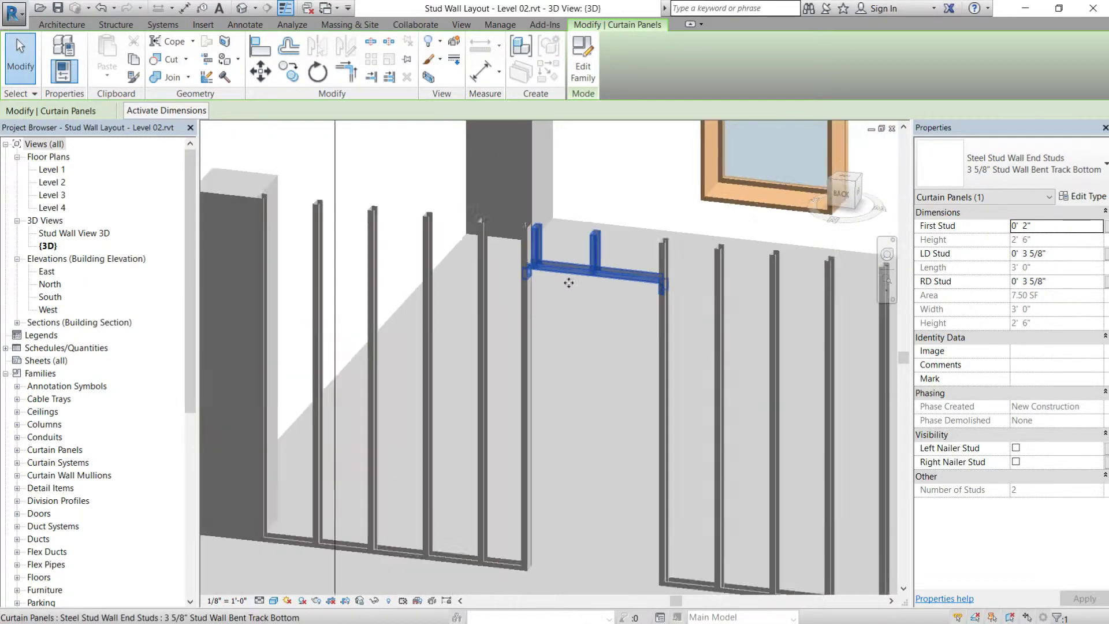
{"action": "scroll", "coordinate": [600, 283], "scroll_direction": "up", "scroll_amount": 4}
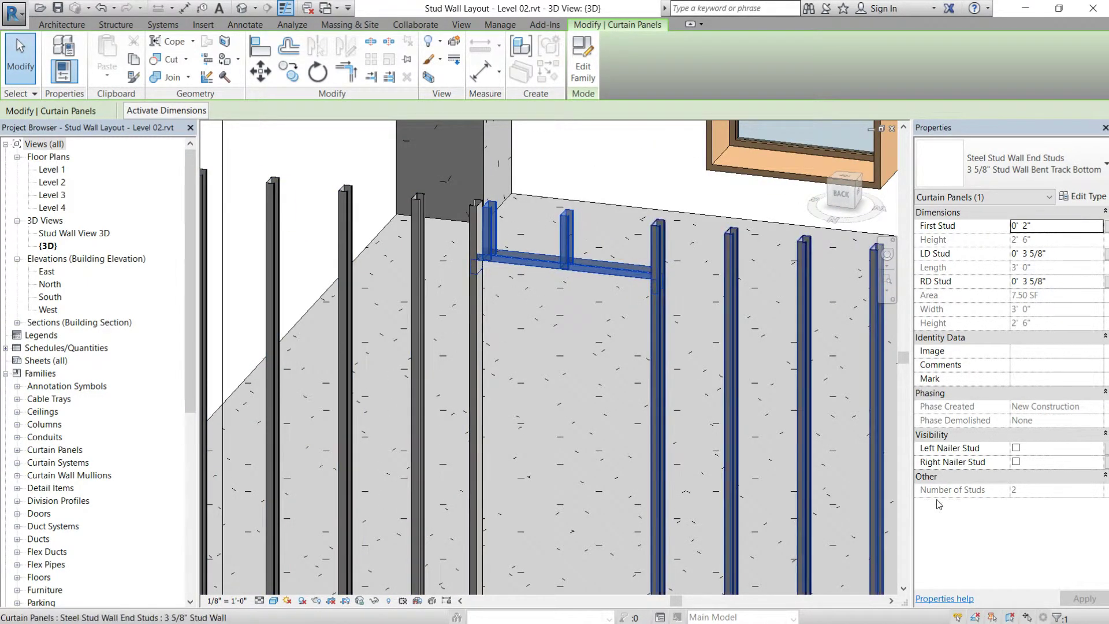
{"action": "left_click", "coordinate": [1050, 224]}
{"action": "type", "text": "8"}
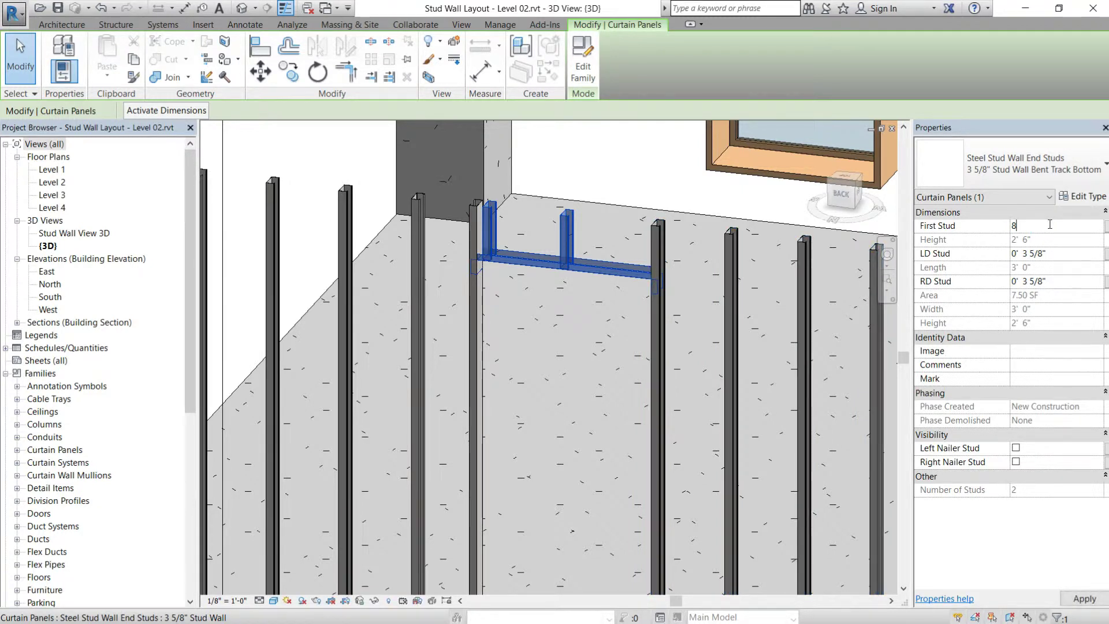
{"action": "key", "text": "Return"}
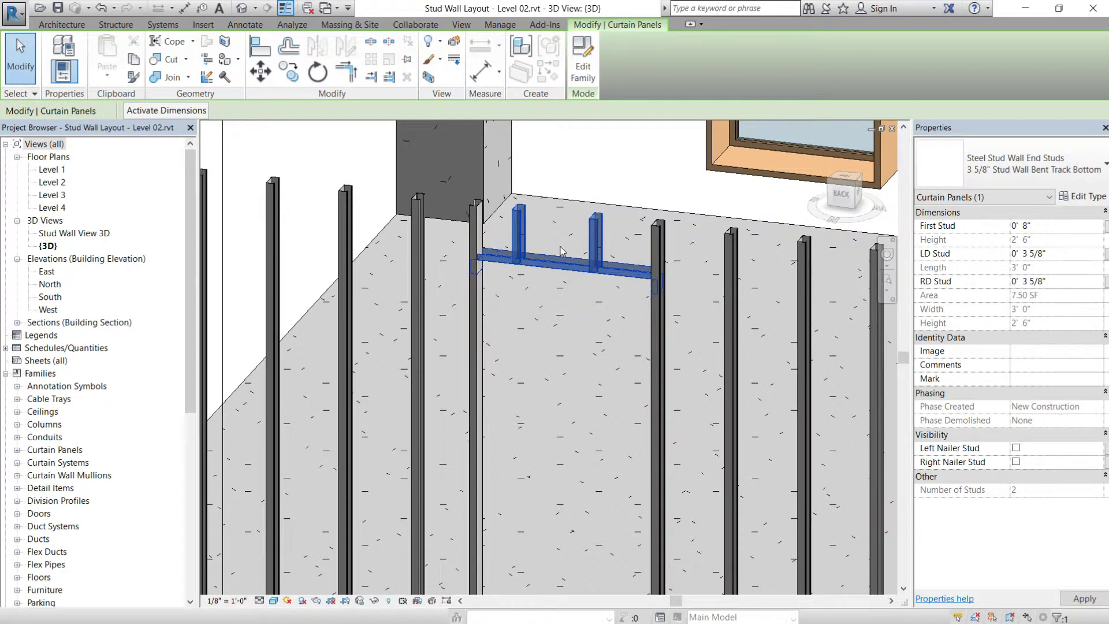
{"action": "key", "text": "Escape"}
{"action": "middle_click_drag", "start_coordinate": [566, 251], "coordinate": [657, 264], "text": "shift"}
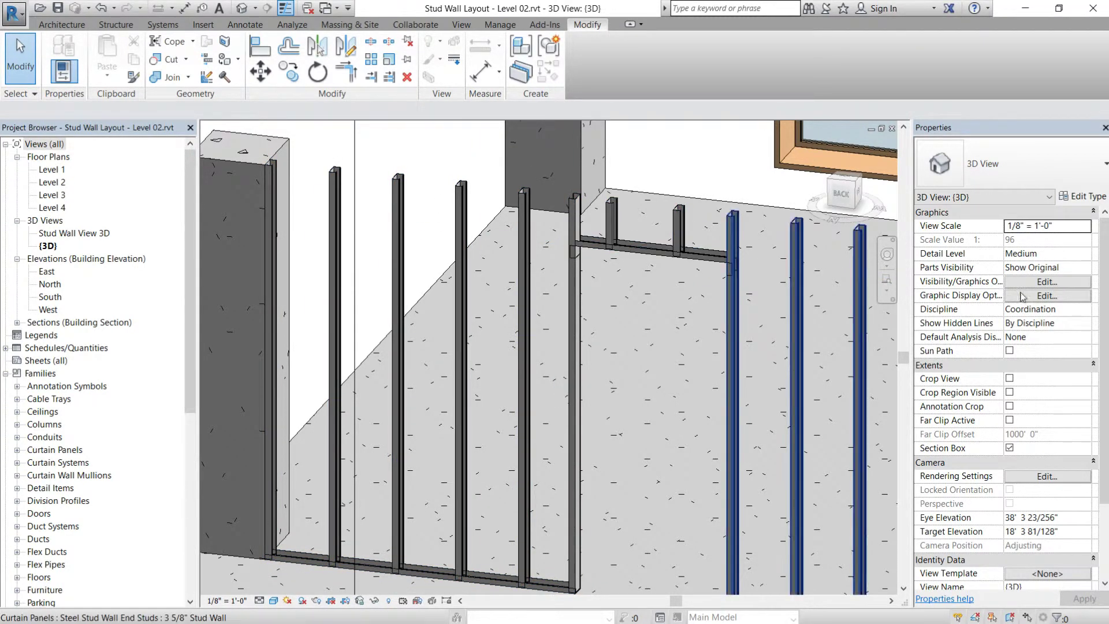
{"action": "left_click", "coordinate": [683, 247]}
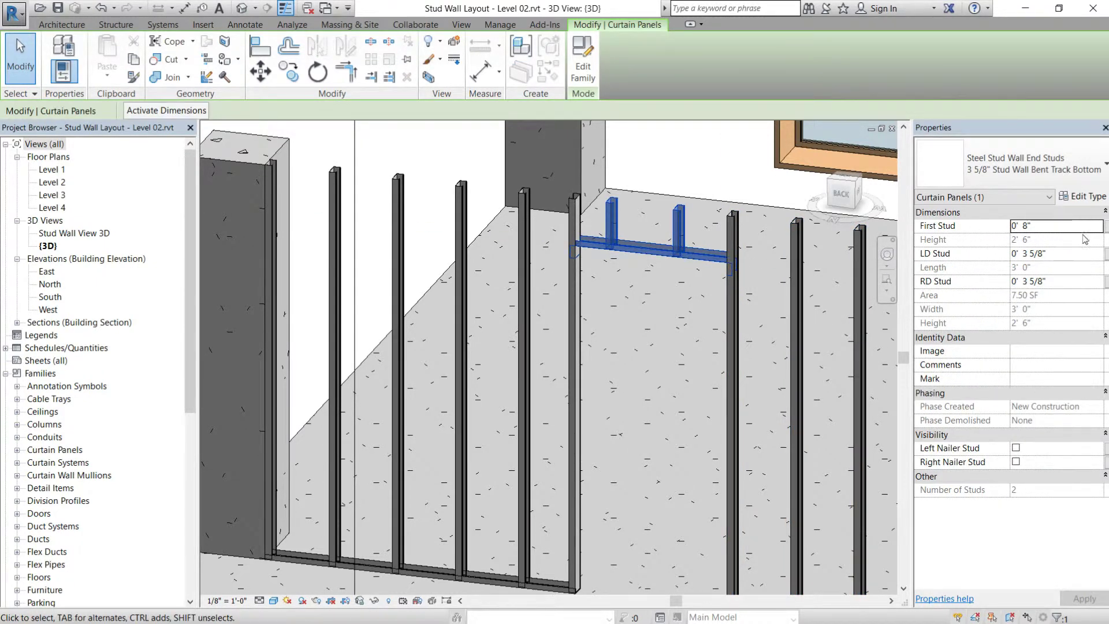
{"action": "left_click", "coordinate": [1105, 226]}
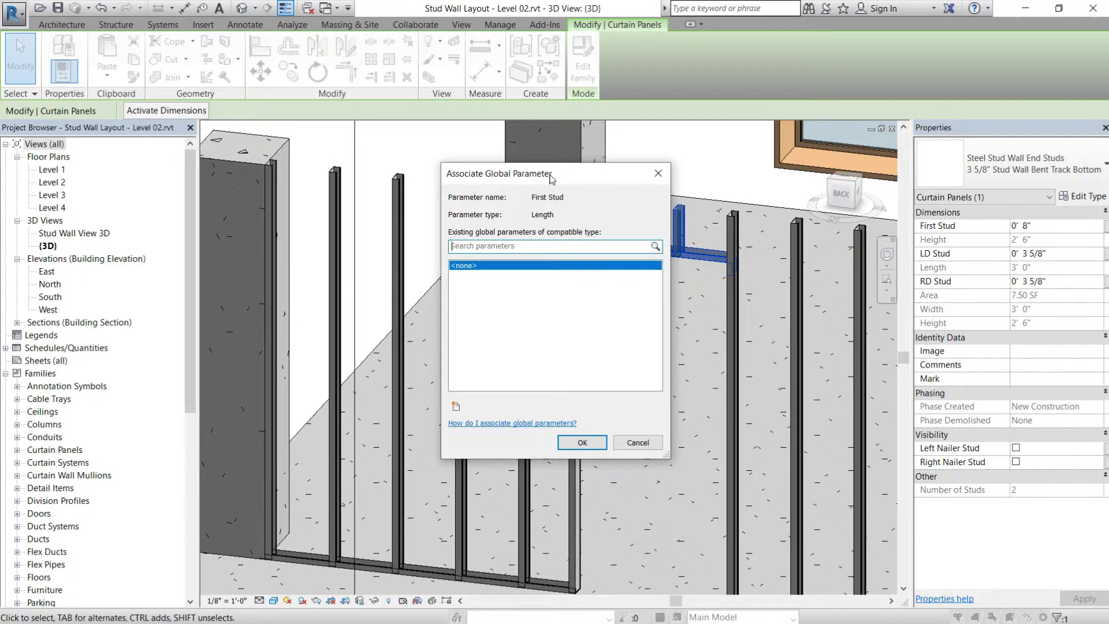
{"action": "left_click", "coordinate": [658, 173]}
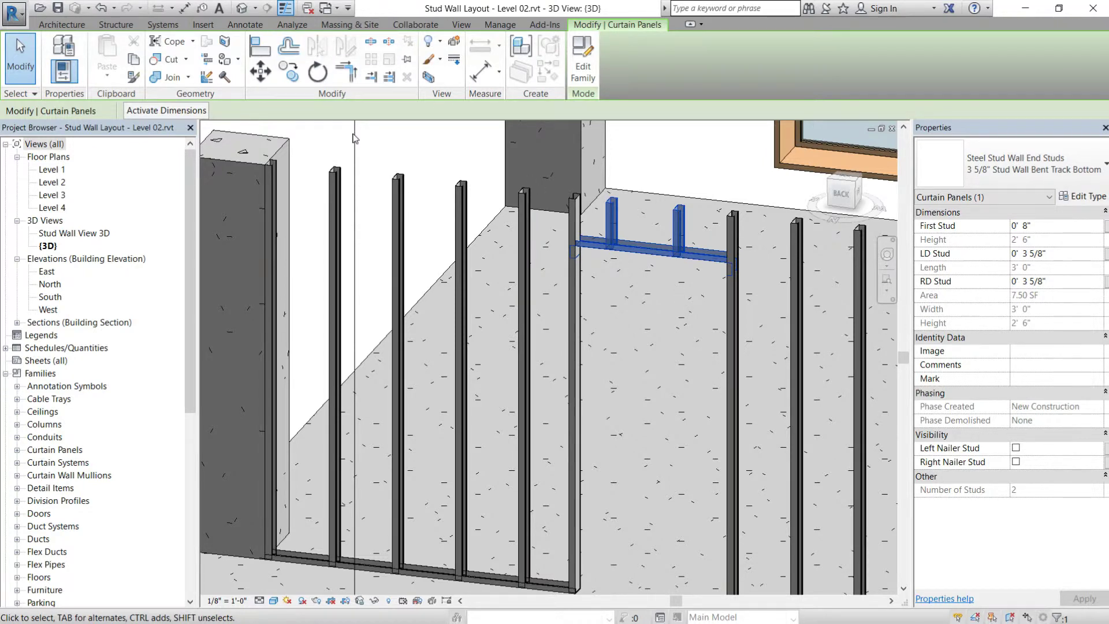
{"action": "key", "text": "Escape"}
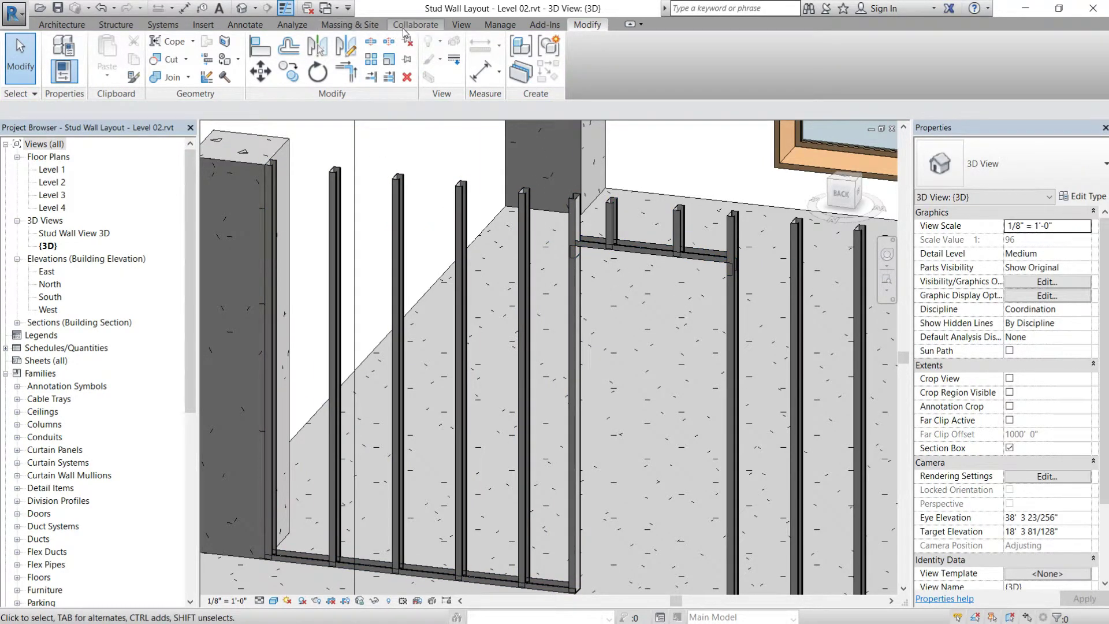
- Review the project's Global Parameters list and close it without adding any parameter
{"action": "left_click", "coordinate": [497, 25]}
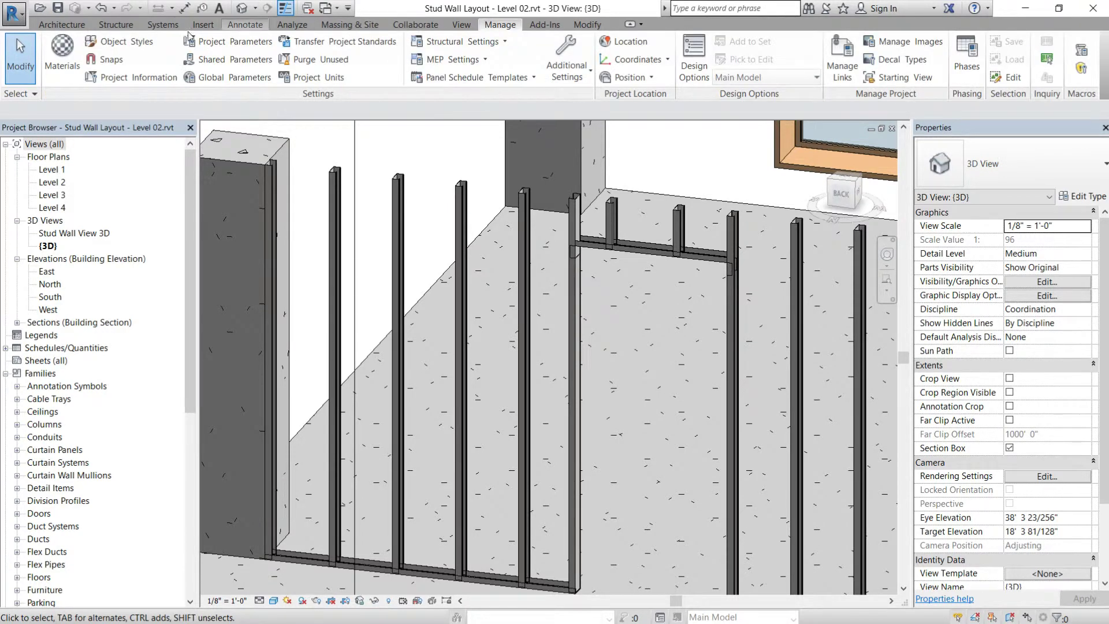
{"action": "left_click", "coordinate": [224, 78]}
{"action": "left_click_drag", "start_coordinate": [441, 162], "coordinate": [153, 114]}
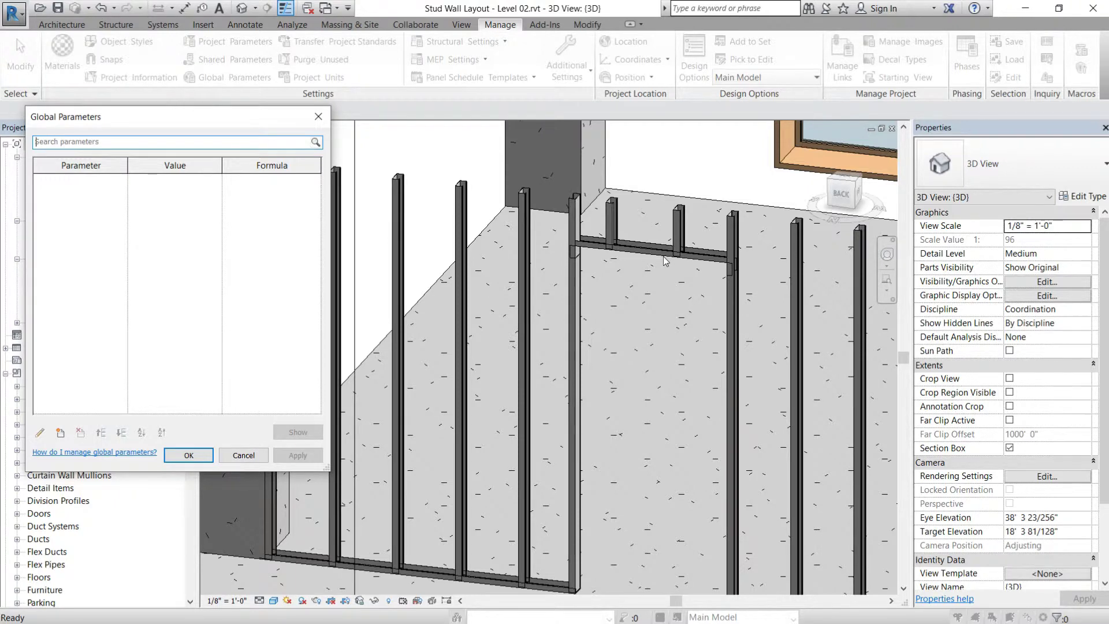
{"action": "left_click", "coordinate": [188, 455]}
- Add a one-segment horizontal curtain grid line across the opening between the stud walls, about 3'-1" above the wall base
{"action": "scroll", "coordinate": [617, 326], "scroll_direction": "down", "scroll_amount": 3}
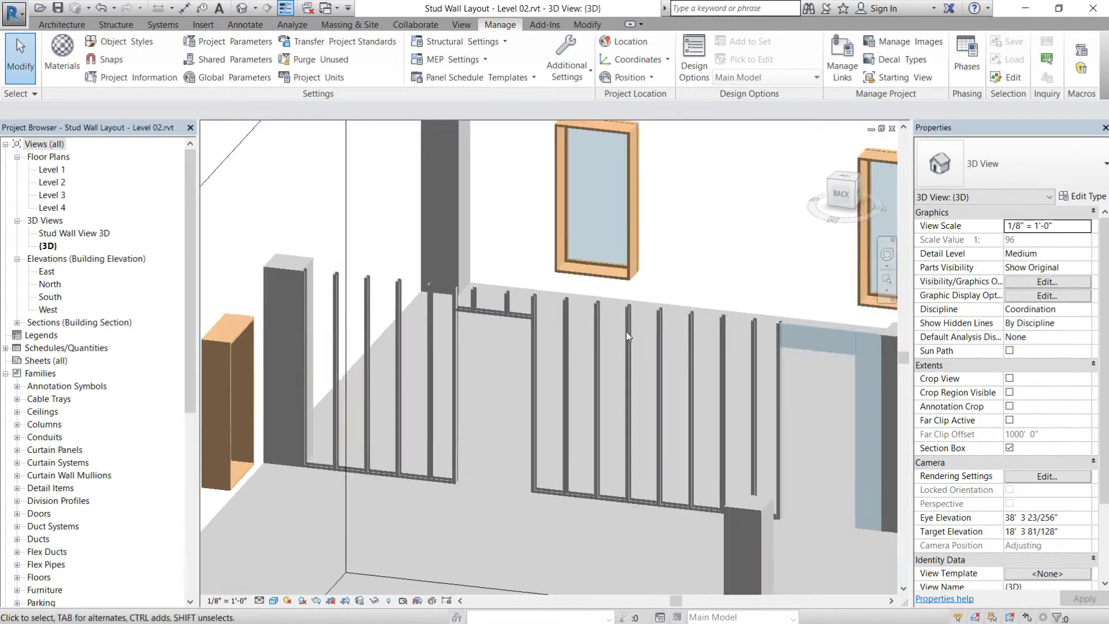
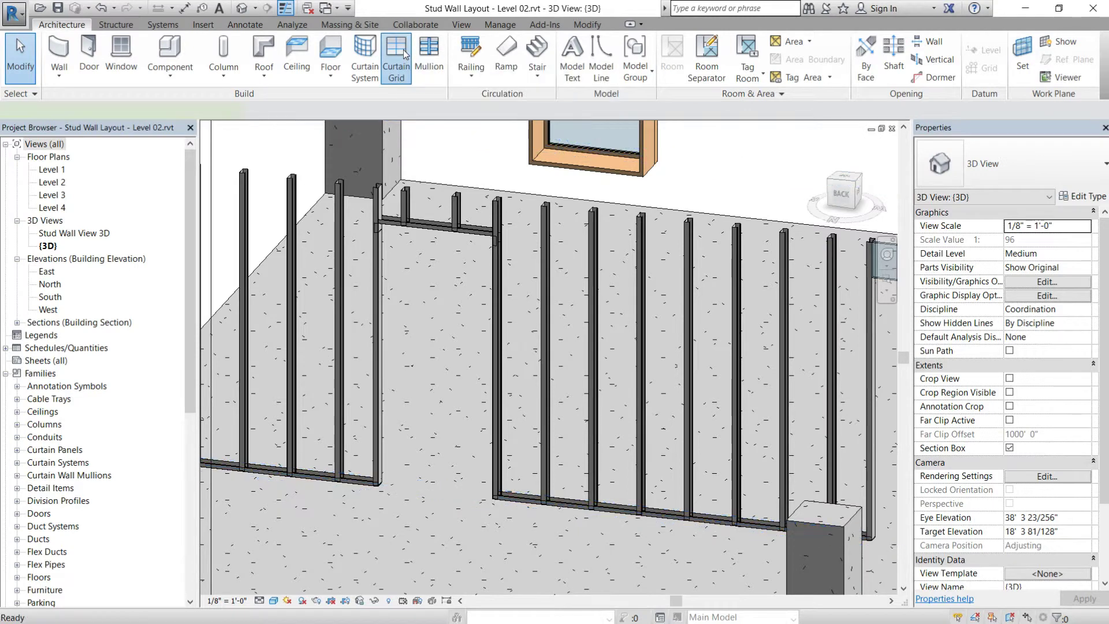
{"action": "left_click", "coordinate": [632, 52]}
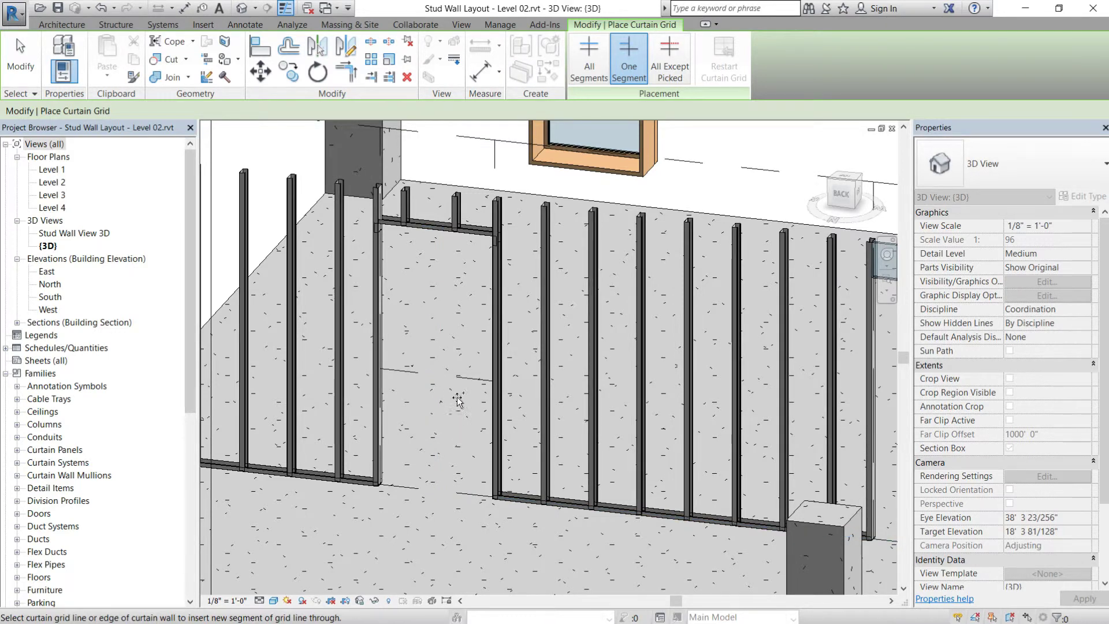
{"action": "key", "text": "Escape"}
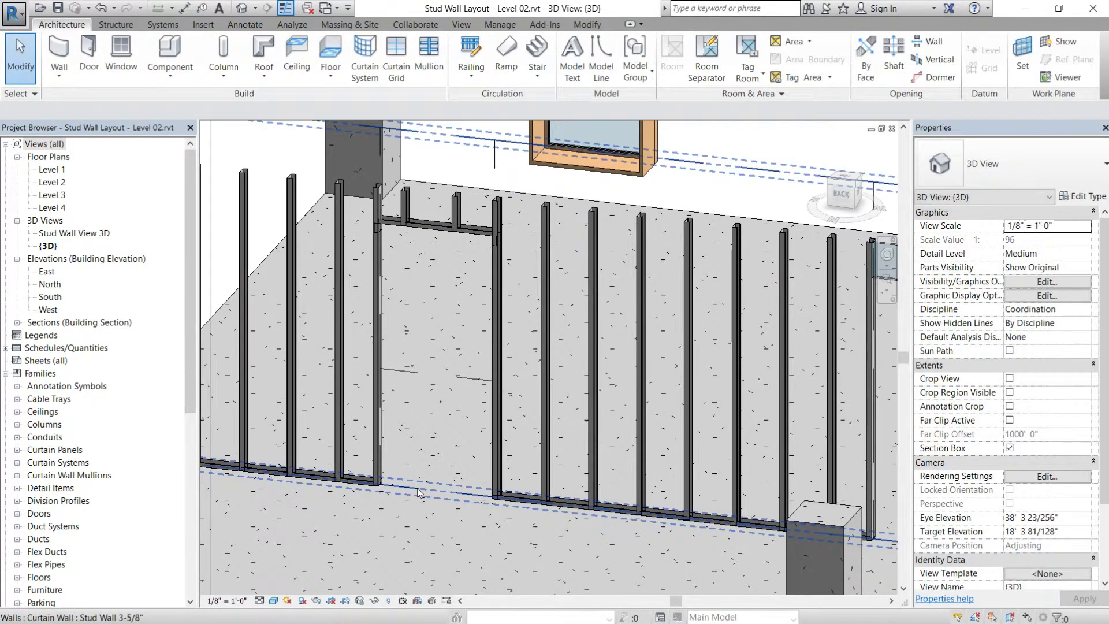
- Change the empty panel below the new grid line to the 3 5/8" Stud Wall Bent Track Top type
{"action": "left_click", "coordinate": [418, 489]}
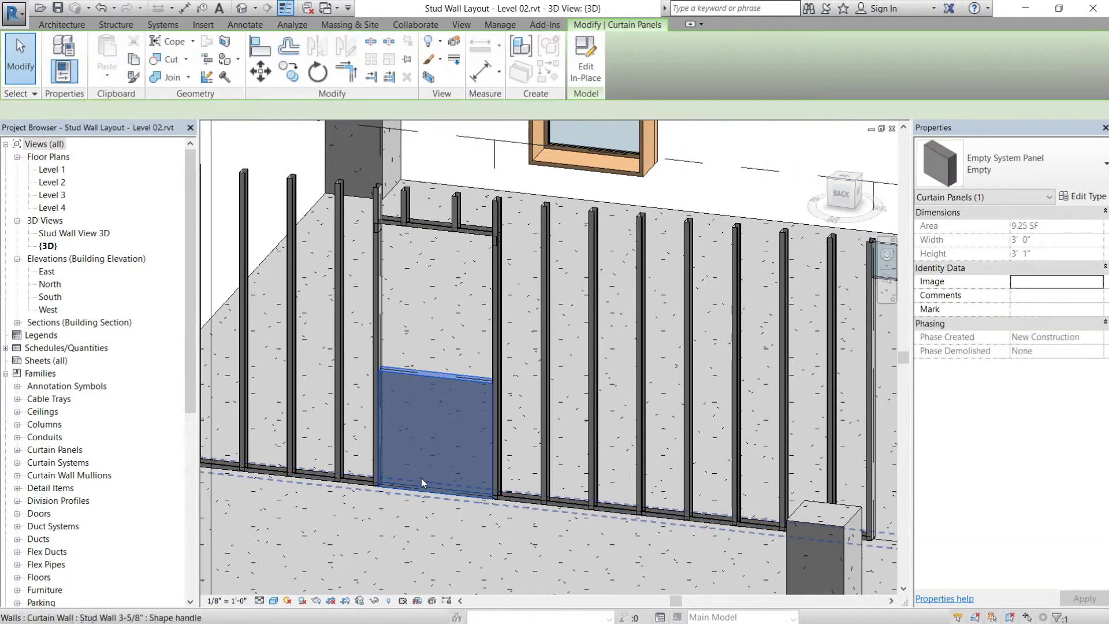
{"action": "left_click", "coordinate": [1095, 153]}
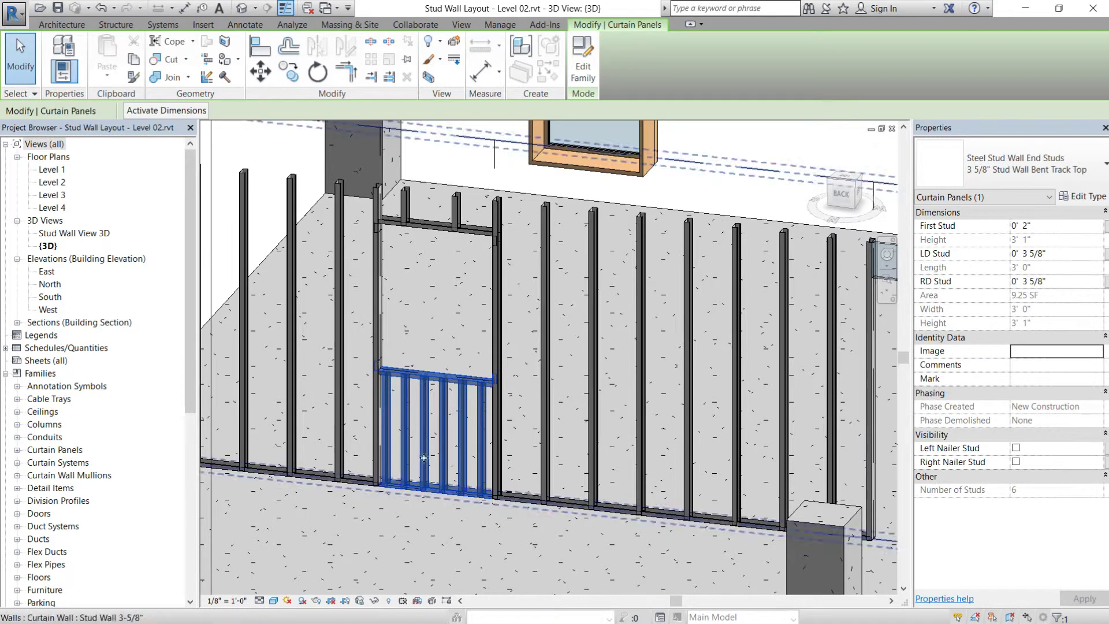
{"action": "key", "text": "Escape"}
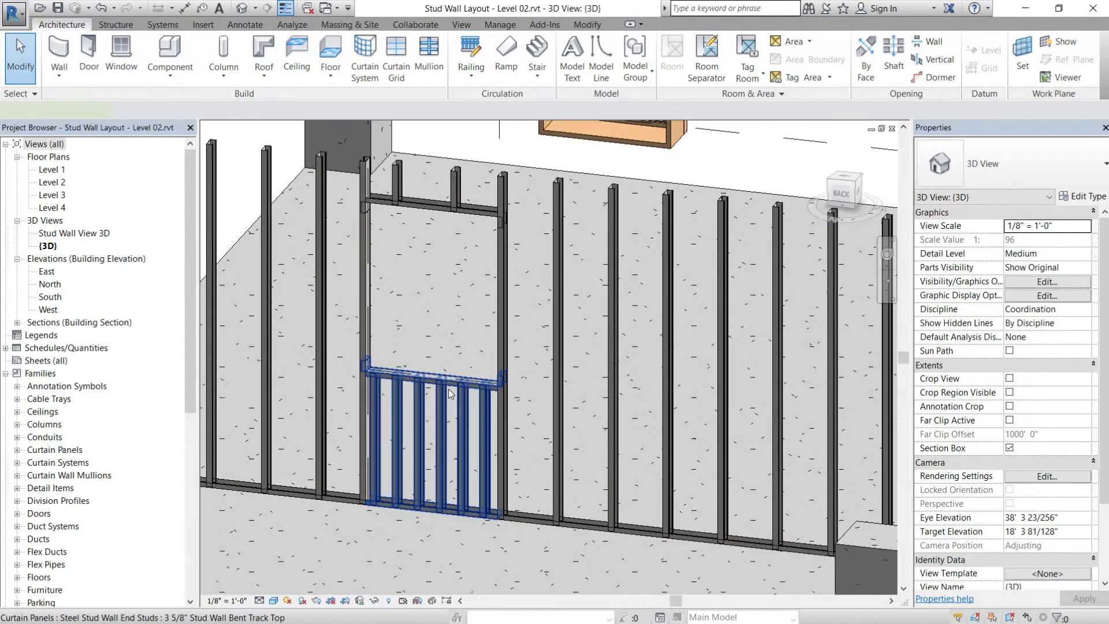
- Set the First Stud distance of the lower bent-track panel to 8"
{"action": "left_click", "coordinate": [448, 389]}
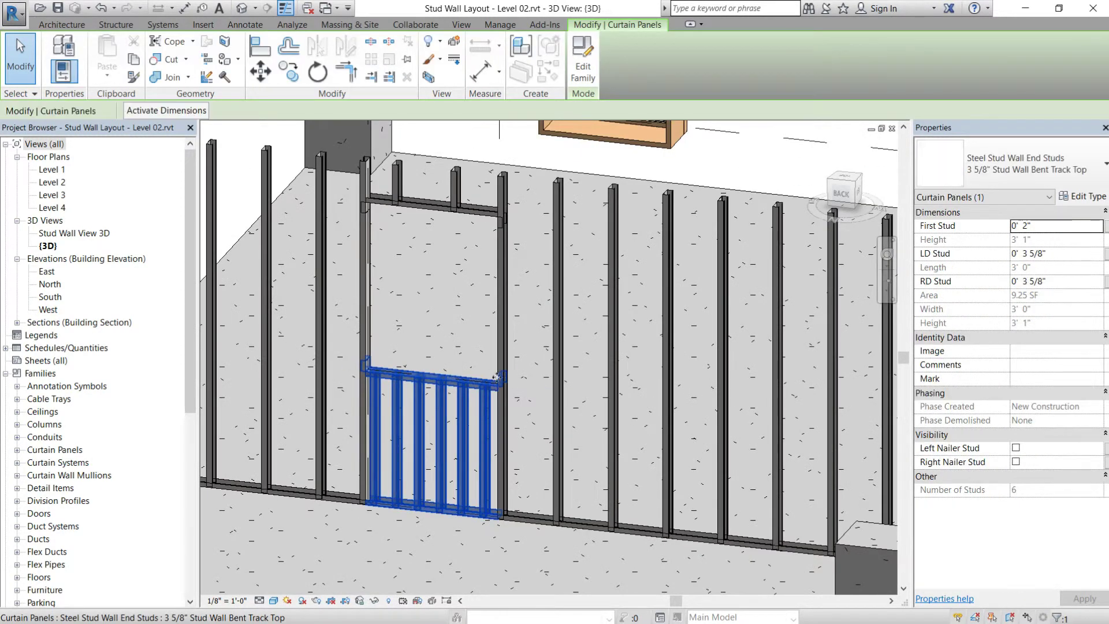
{"action": "left_click", "coordinate": [1069, 226]}
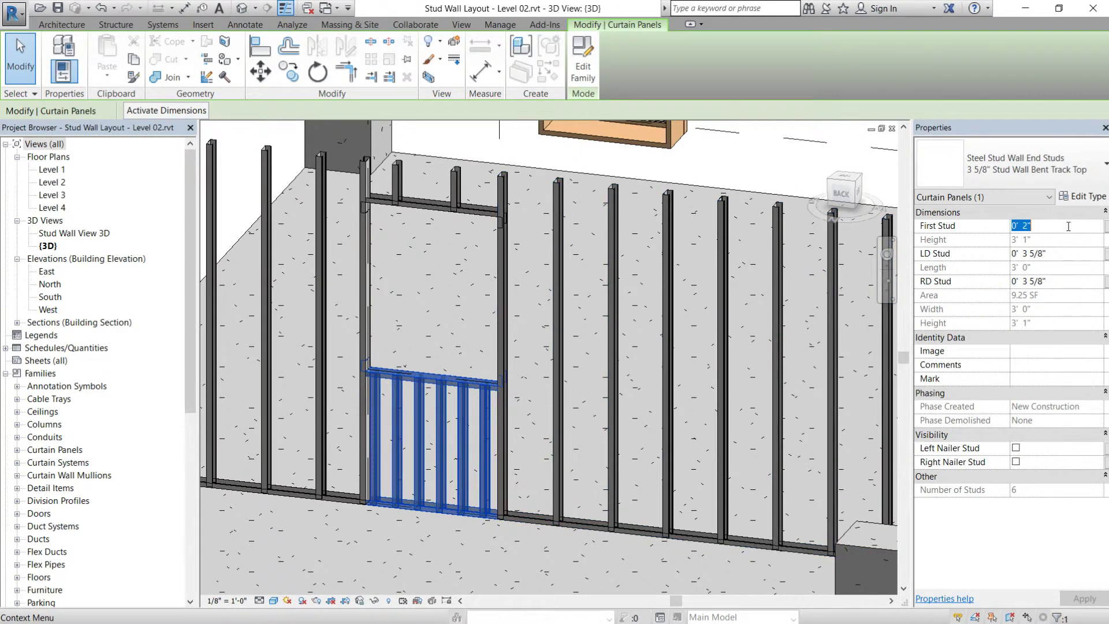
{"action": "type", "text": "8"}
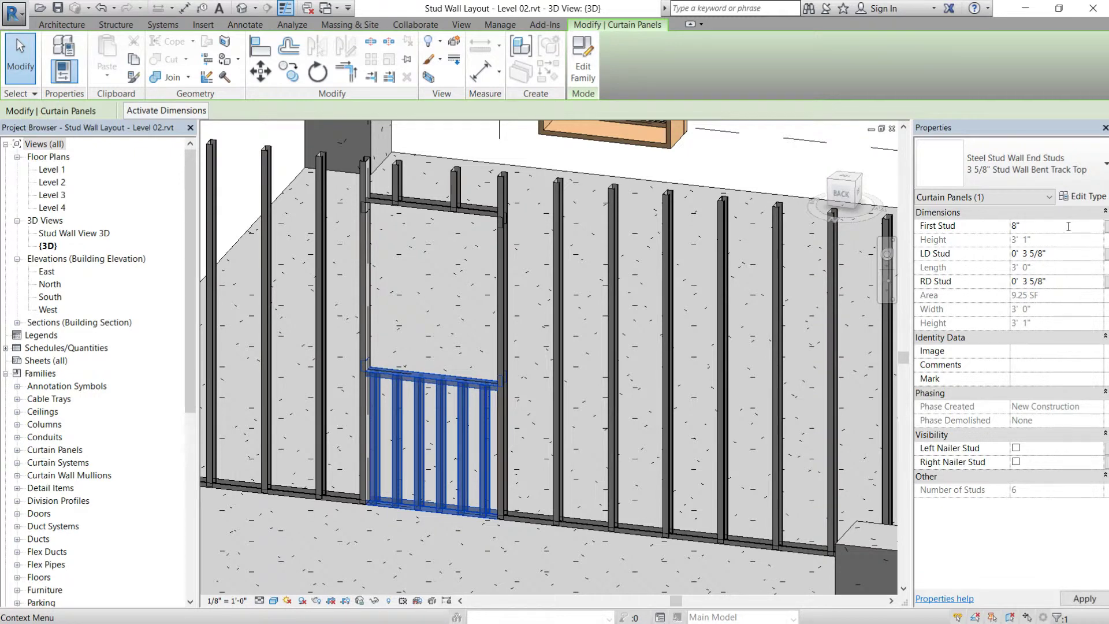
- Set the Stud Spacing of the 3 5/8" Stud Wall Bent Track Top type to 16" and apply it
{"action": "left_click", "coordinate": [1089, 197]}
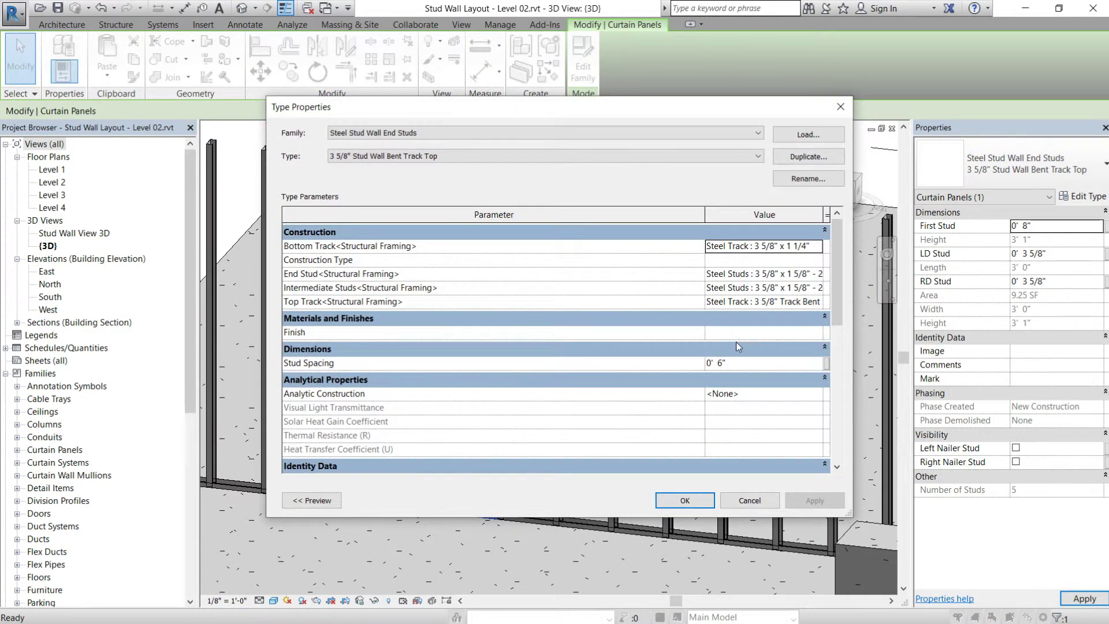
{"action": "left_click", "coordinate": [745, 364]}
{"action": "type", "text": "16\""}
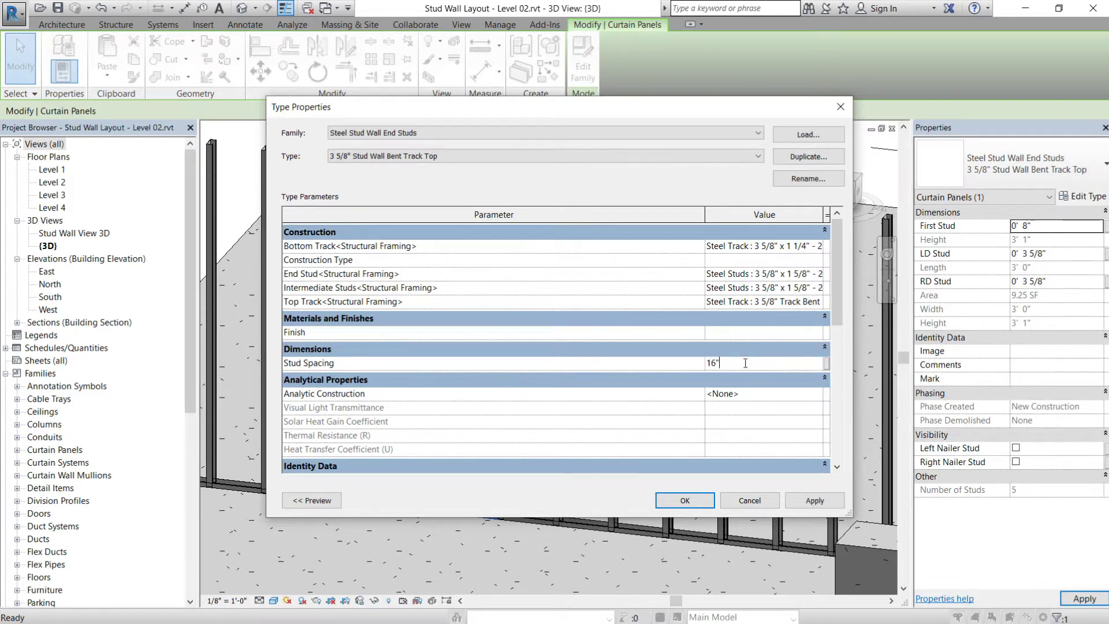
{"action": "left_click", "coordinate": [828, 500]}
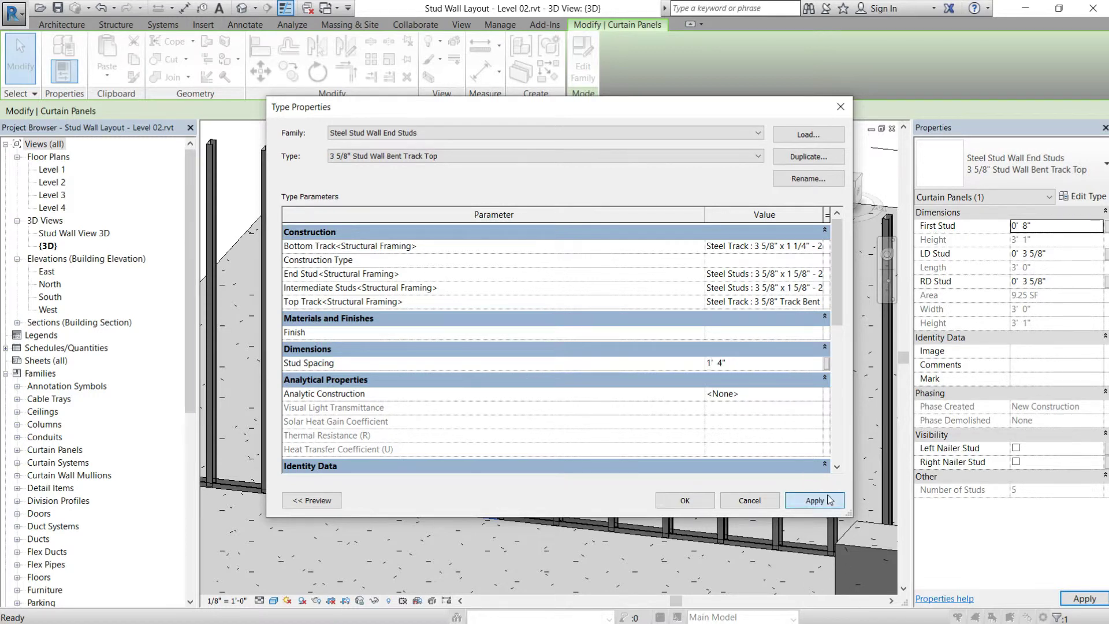
{"action": "left_click", "coordinate": [696, 503]}
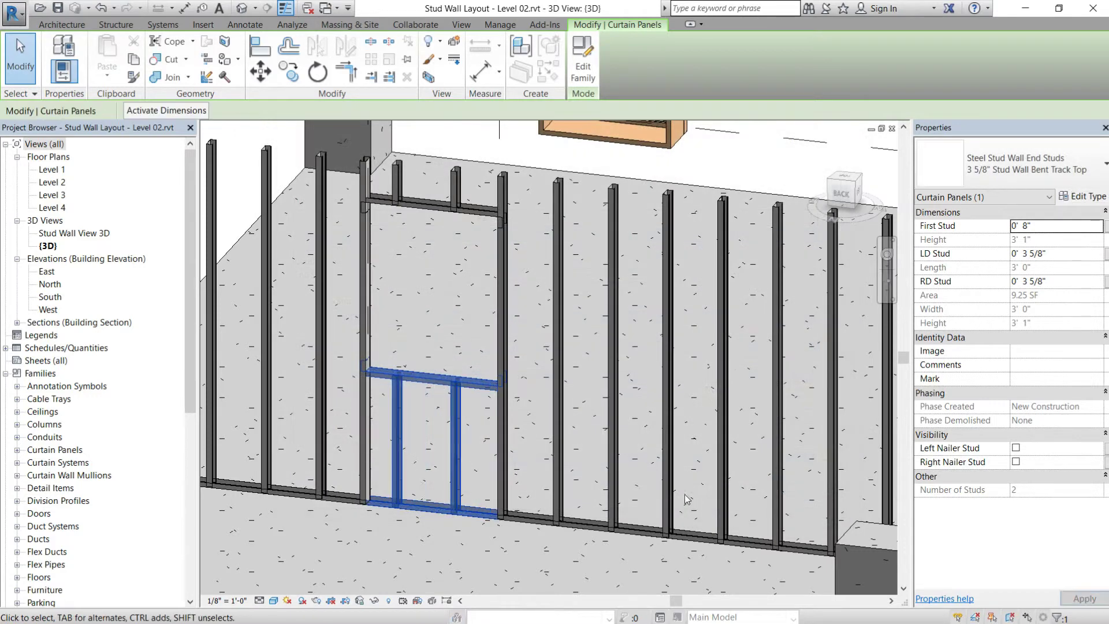
{"action": "key", "text": "Escape"}
- Move the horizontal grid line at the top of the lower bent-track panel downward to shorten that panel
{"action": "middle_click_drag", "start_coordinate": [463, 351], "coordinate": [533, 351]}
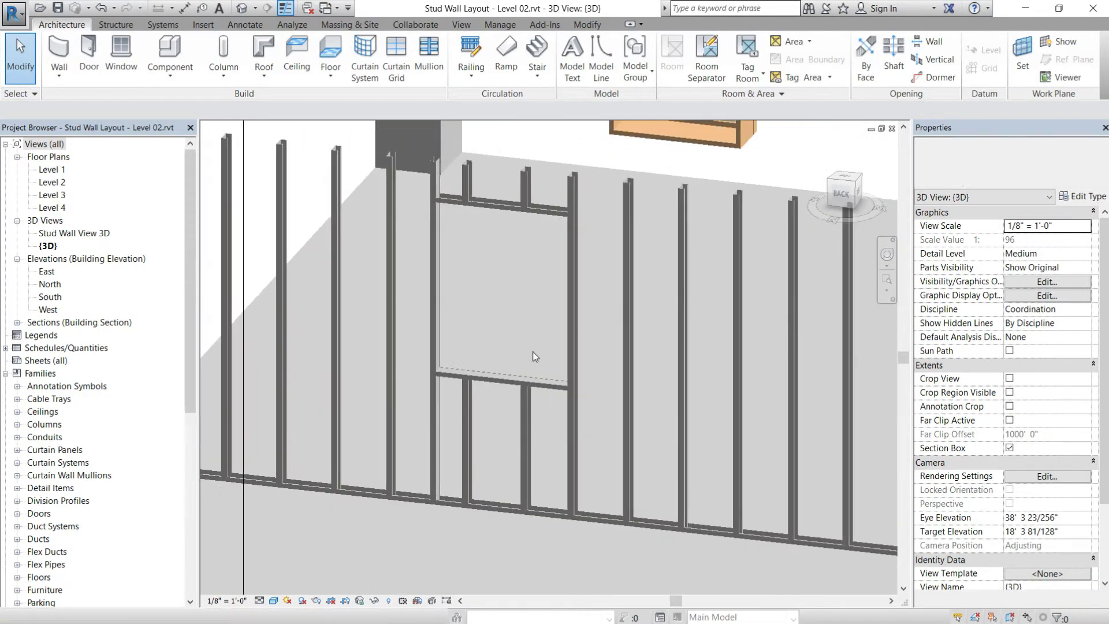
{"action": "left_click", "coordinate": [505, 374]}
{"action": "key", "text": "Escape"}
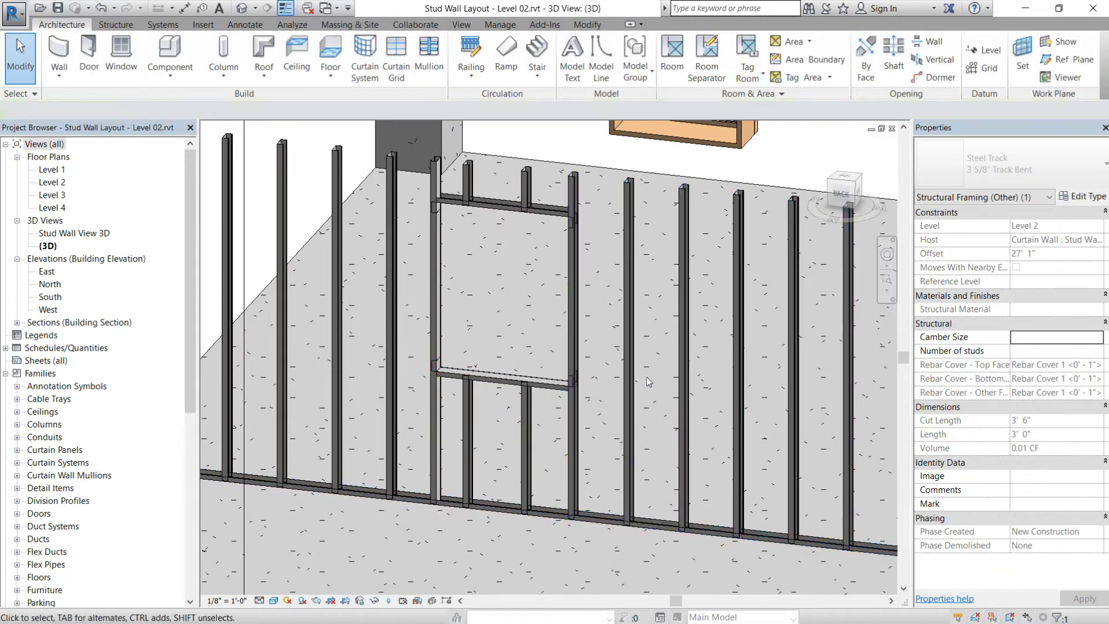
{"action": "left_click", "coordinate": [598, 390]}
{"action": "left_click_drag", "start_coordinate": [599, 391], "coordinate": [721, 415]}
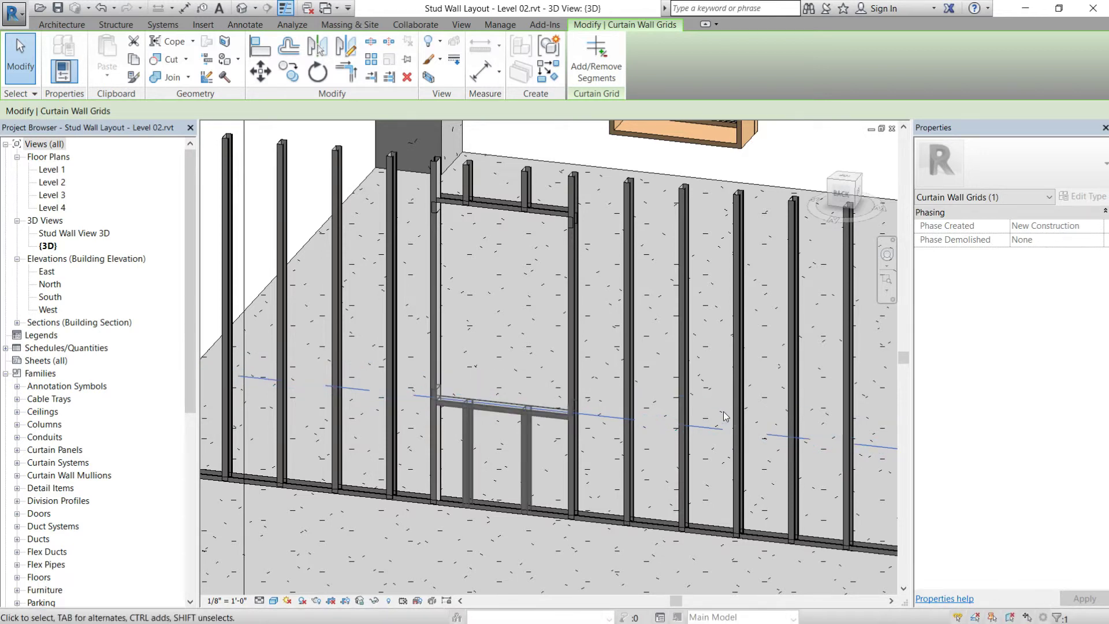
- Move the vertical grid line on the opening's window side outward to widen the opening to about 4'-2"
{"action": "scroll", "coordinate": [572, 266], "scroll_direction": "down", "scroll_amount": 2}
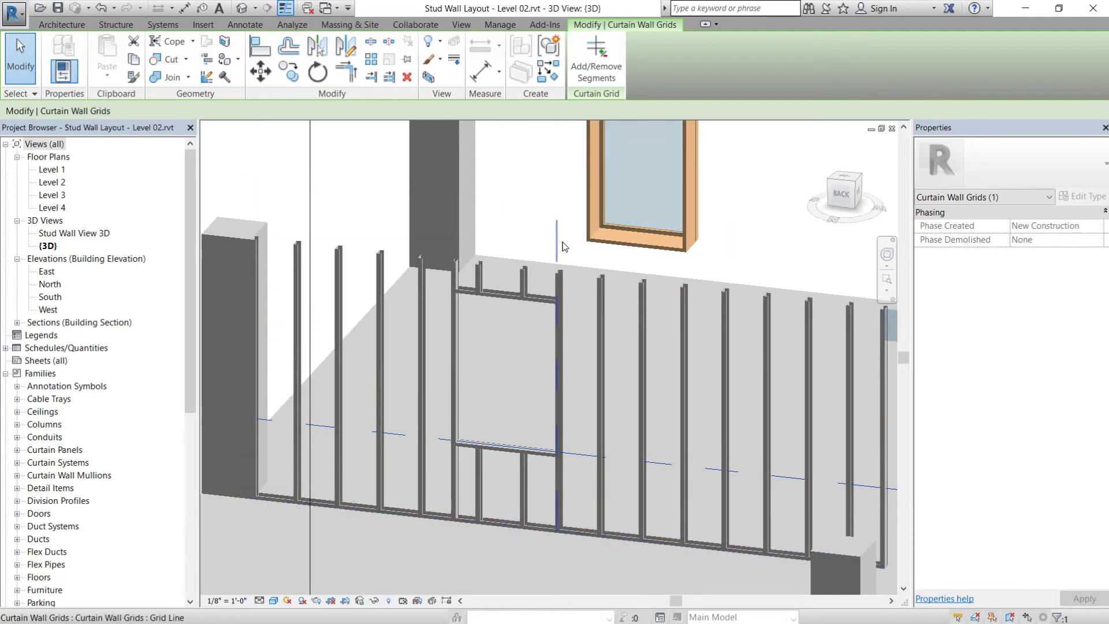
{"action": "left_click", "coordinate": [559, 244]}
{"action": "left_click_drag", "start_coordinate": [584, 249], "coordinate": [808, 275]}
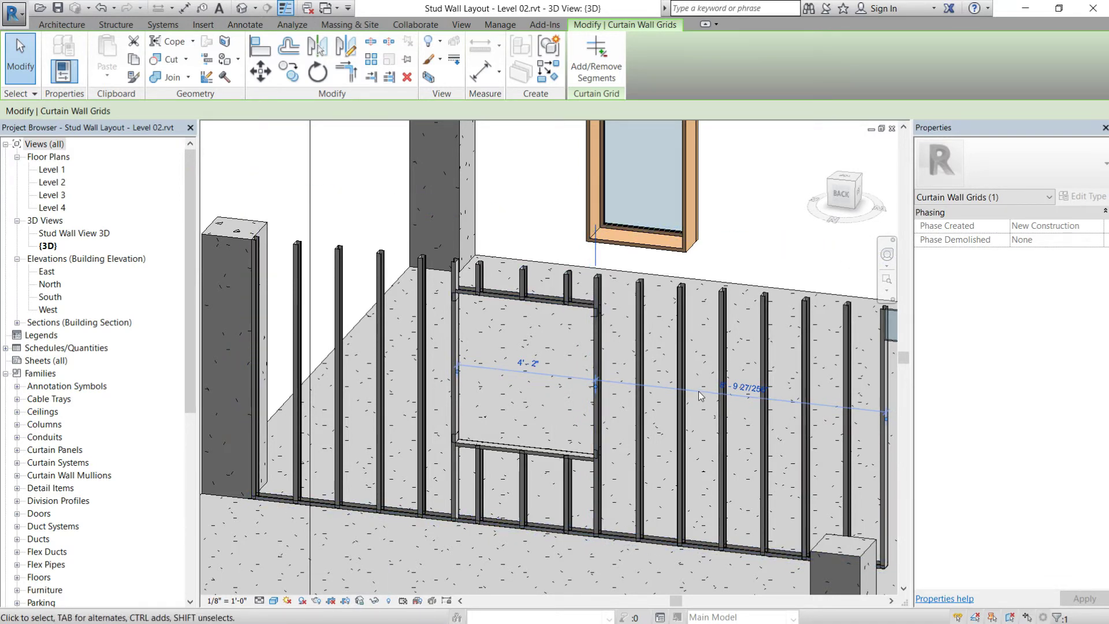
{"action": "left_click", "coordinate": [770, 228]}
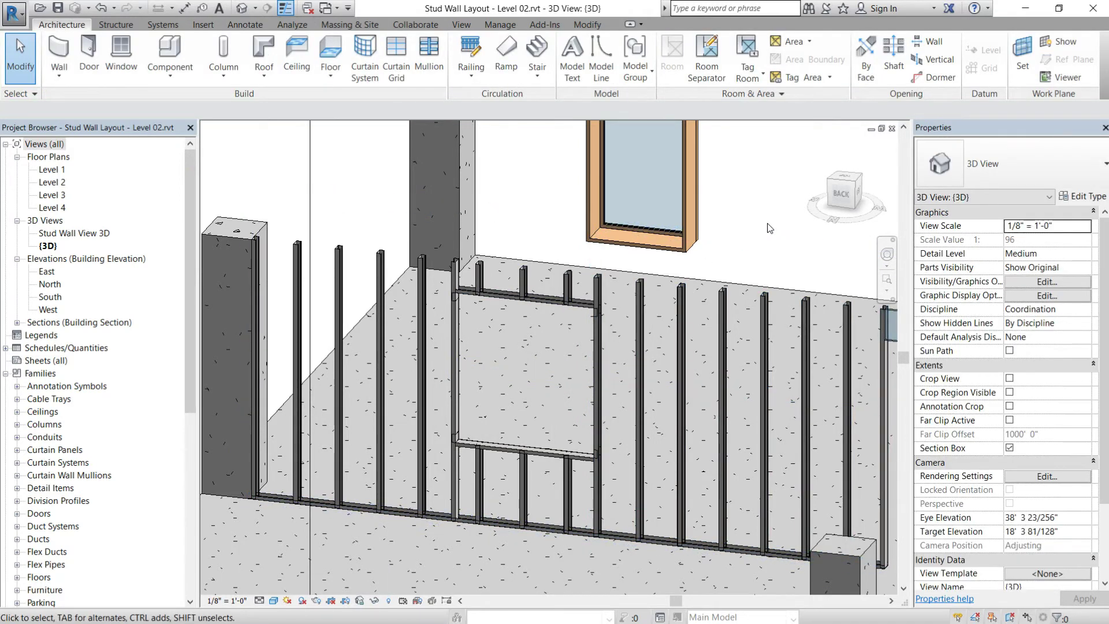